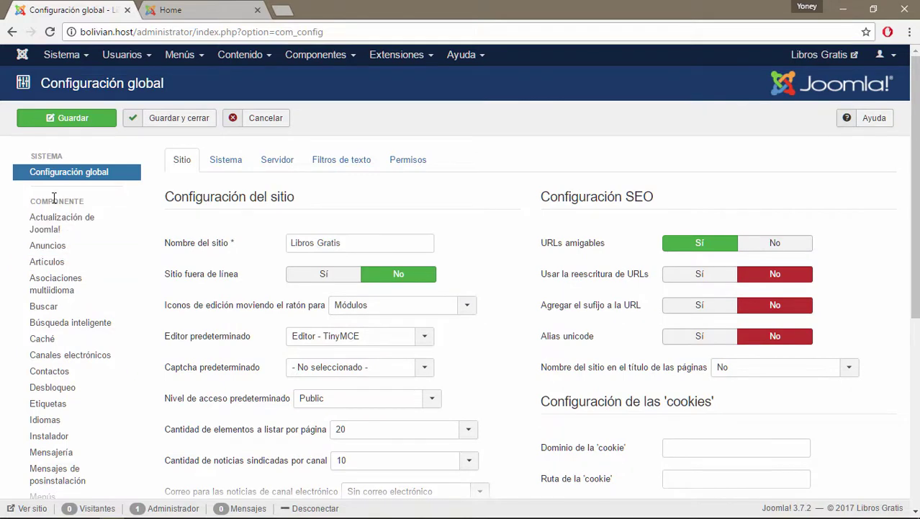
# - Examine the Sistema and Componente sections listed in the global configuration
pyautogui.moveTo(30, 202); pyautogui.dragTo(92, 202)
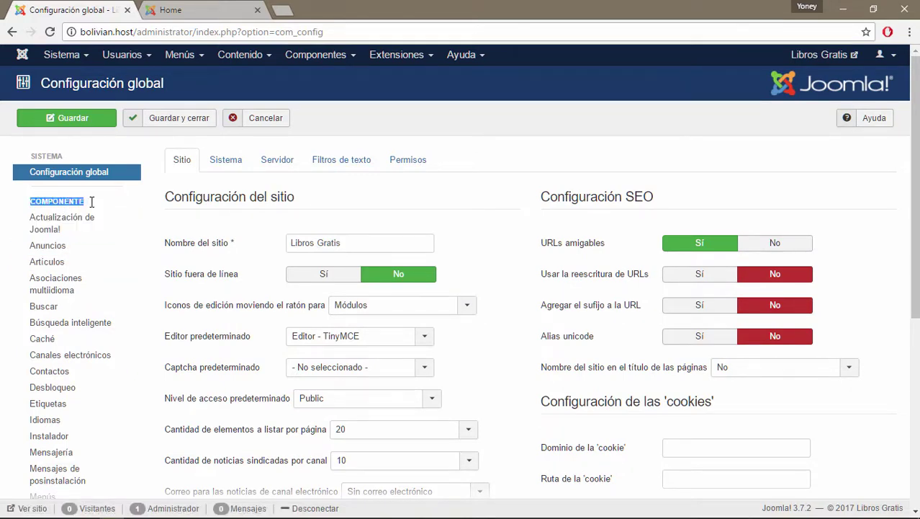
pyautogui.scroll(-2, 62, 209)
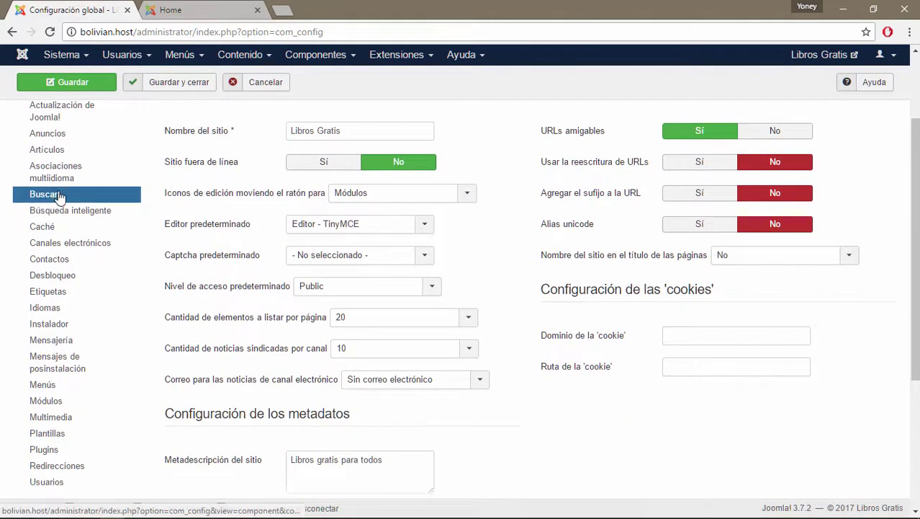
pyautogui.scroll(2, 62, 200)
pyautogui.scroll(-5, 48, 288)
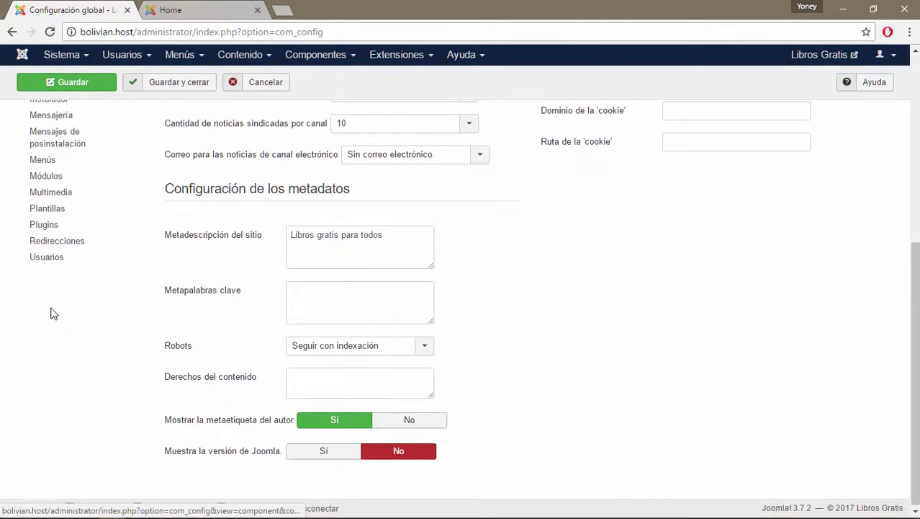
pyautogui.scroll(5, 52, 312)
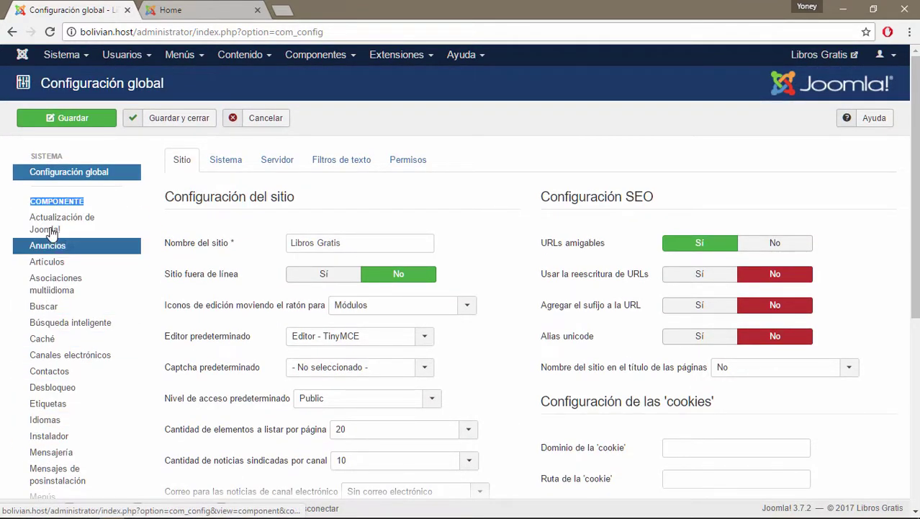
pyautogui.click(103, 208)
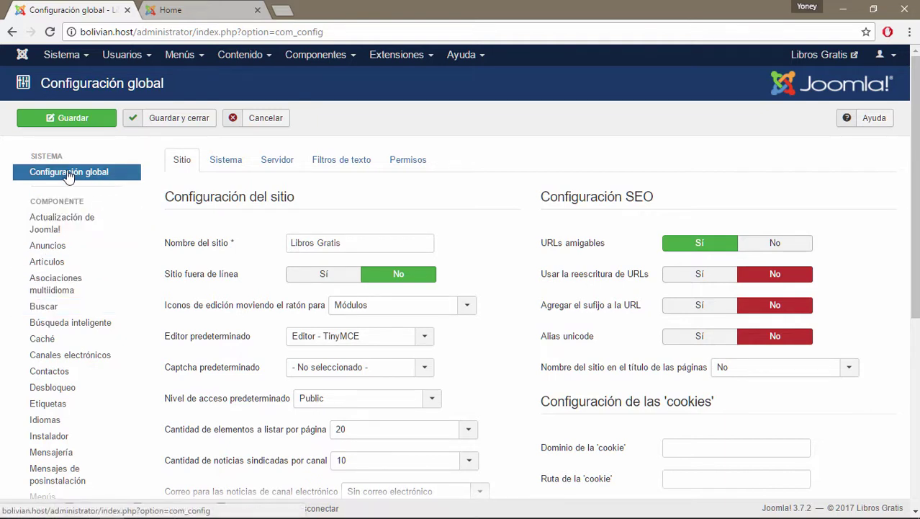
pyautogui.moveTo(63, 156); pyautogui.dragTo(26, 152)
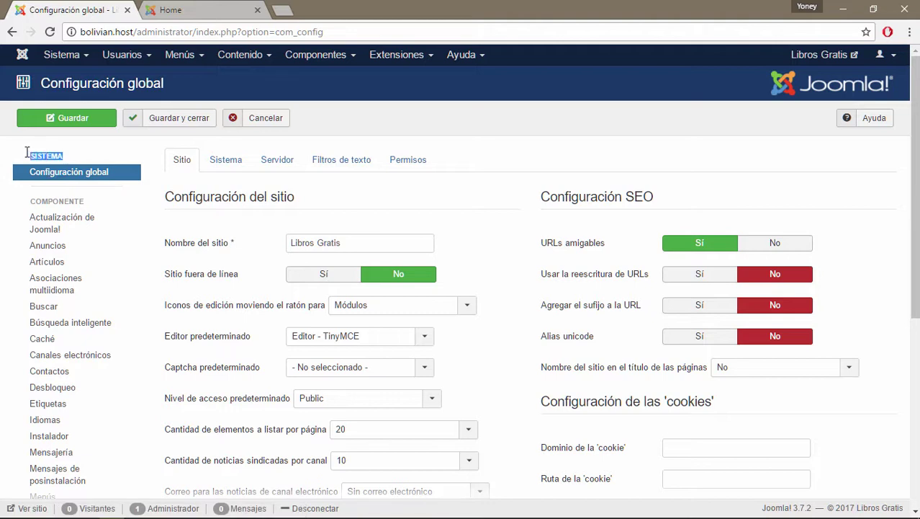
pyautogui.click(109, 171)
# - Compare the site name in Configuración del sitio with the title on the public home page
pyautogui.moveTo(170, 200); pyautogui.dragTo(316, 199)
pyautogui.click(321, 216)
pyautogui.click(378, 246)
pyautogui.click(220, 8)
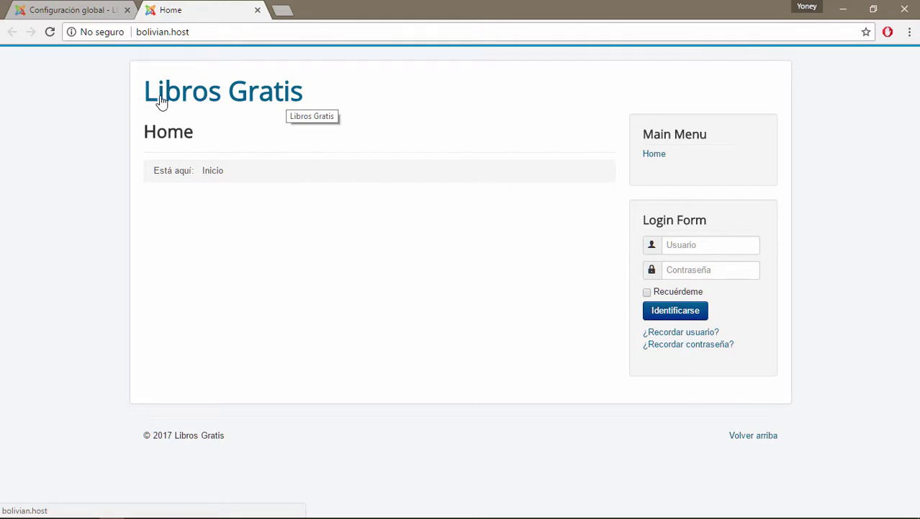
pyautogui.click(81, 8)
# - Take the site offline by setting Sitio fuera de línea to Sí, with Usar mensaje personalizado as the offline message type
pyautogui.moveTo(175, 279)
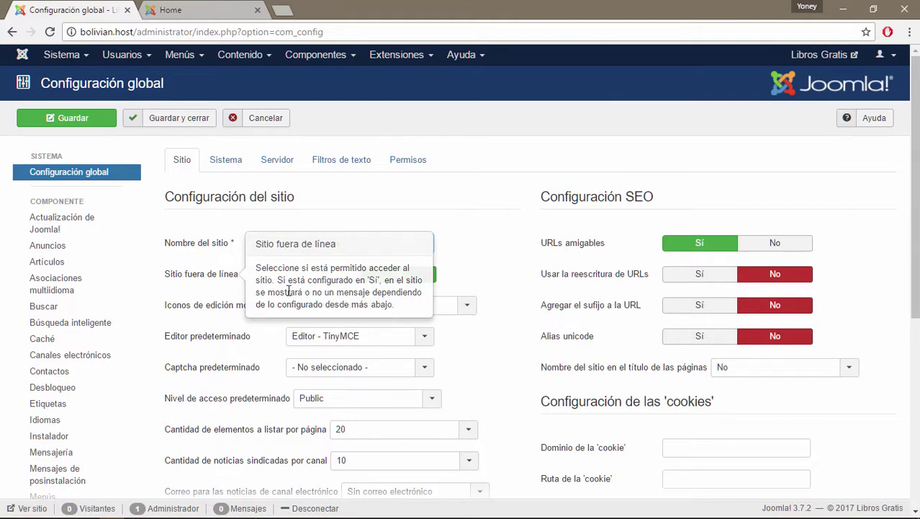
pyautogui.click(325, 276)
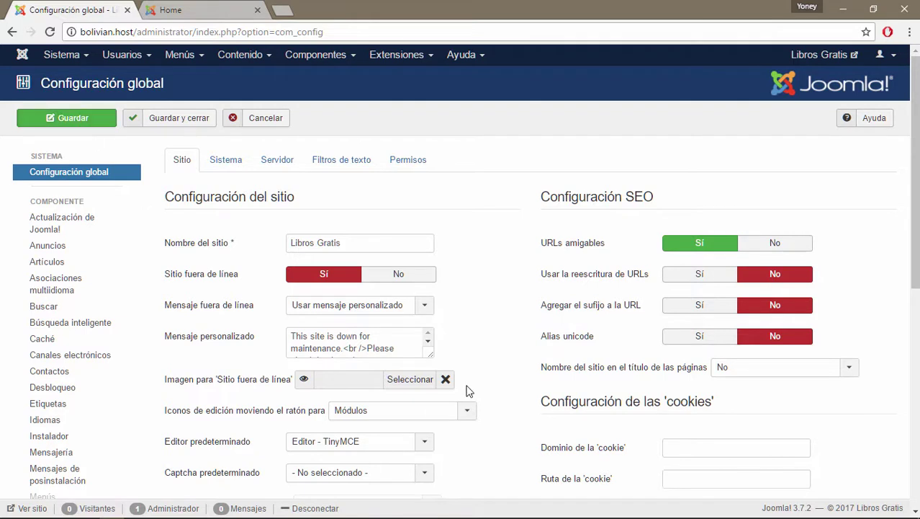
pyautogui.click(406, 309)
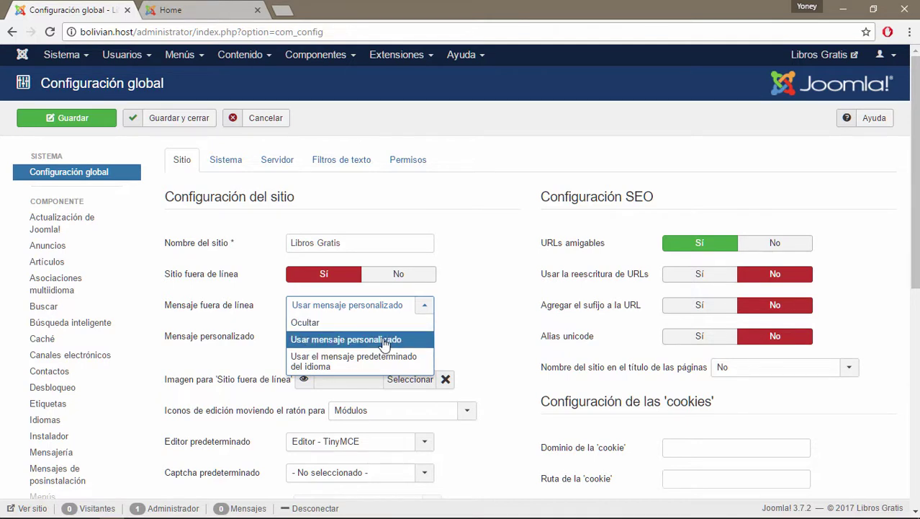
pyautogui.click(352, 340)
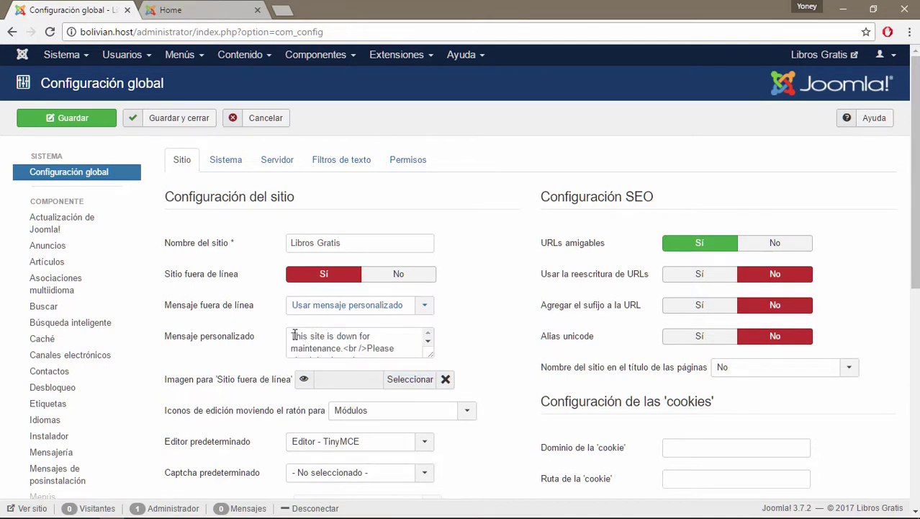
# - Replace the custom offline message with "GRACIAS POR VISITARNOS, ESTAMOS MEJORANDO EL SERVICIO, PRONTO ESTAREMOS DISPONIBLES" and save the configuration
pyautogui.moveTo(294, 335); pyautogui.dragTo(437, 405)
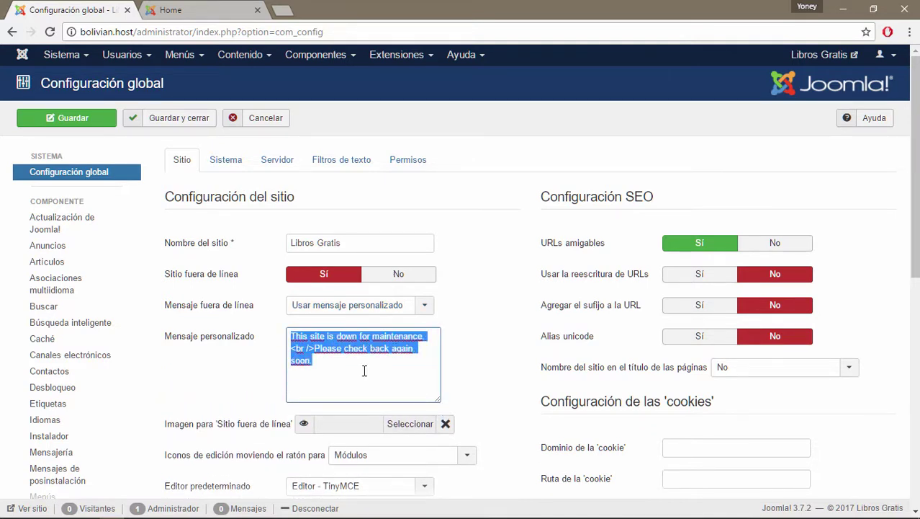
pyautogui.write('GRACIAS POR VISI')
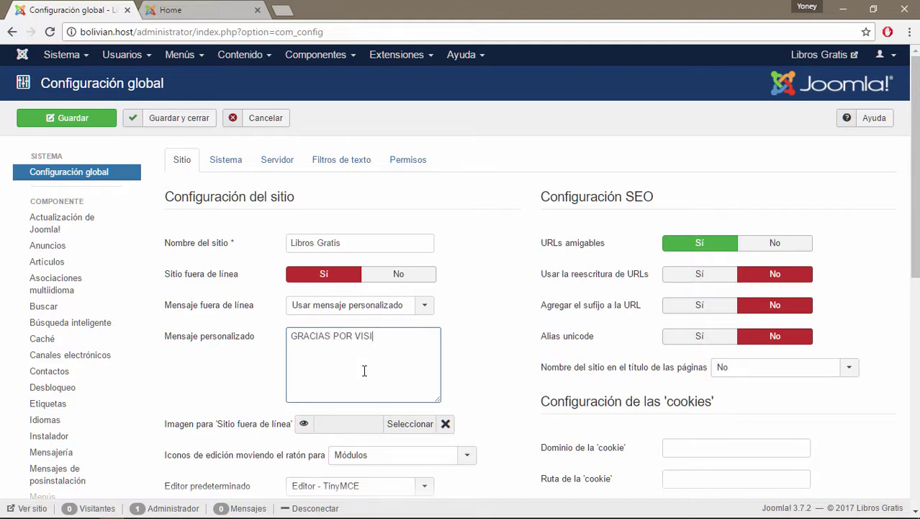
pyautogui.write('TARNOS, ESTAMOS M')
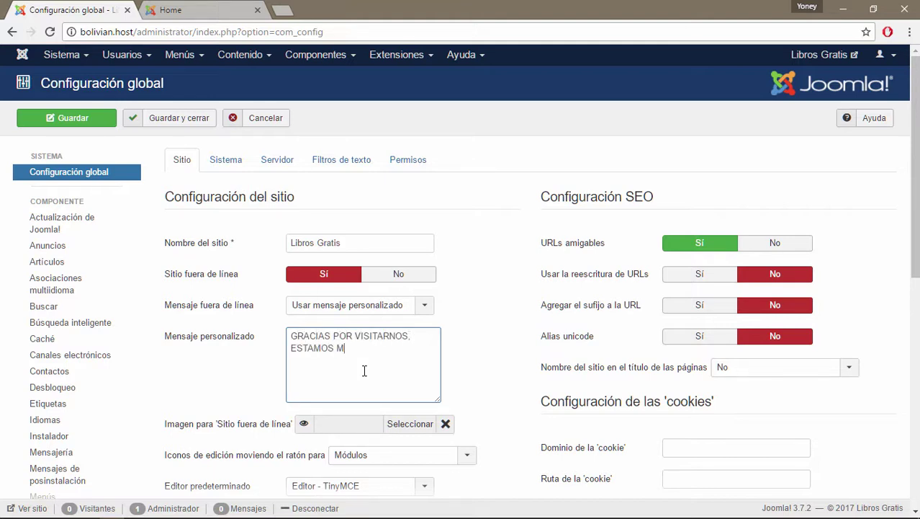
pyautogui.write('EJORANDO EL SERVICIO, PRONTO ESTAREMOS DISPONIBLES')
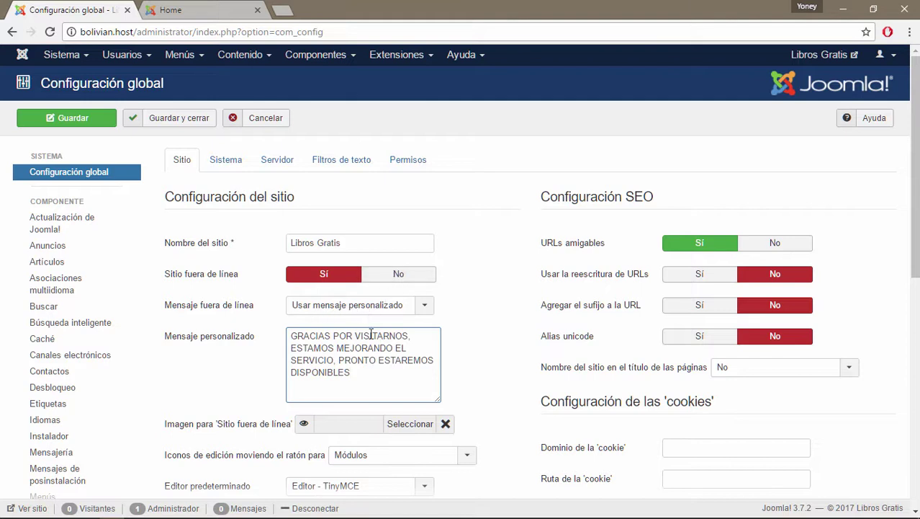
pyautogui.moveTo(381, 368); pyautogui.dragTo(288, 330)
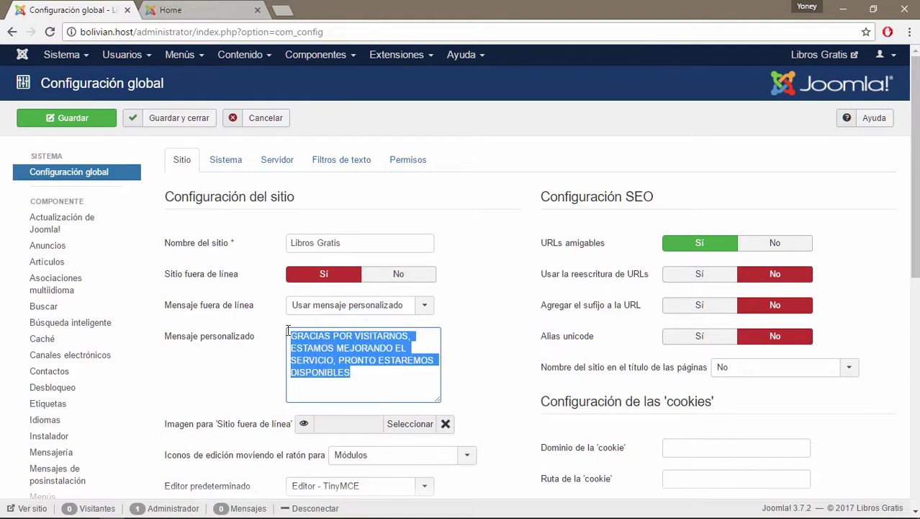
pyautogui.click(78, 123)
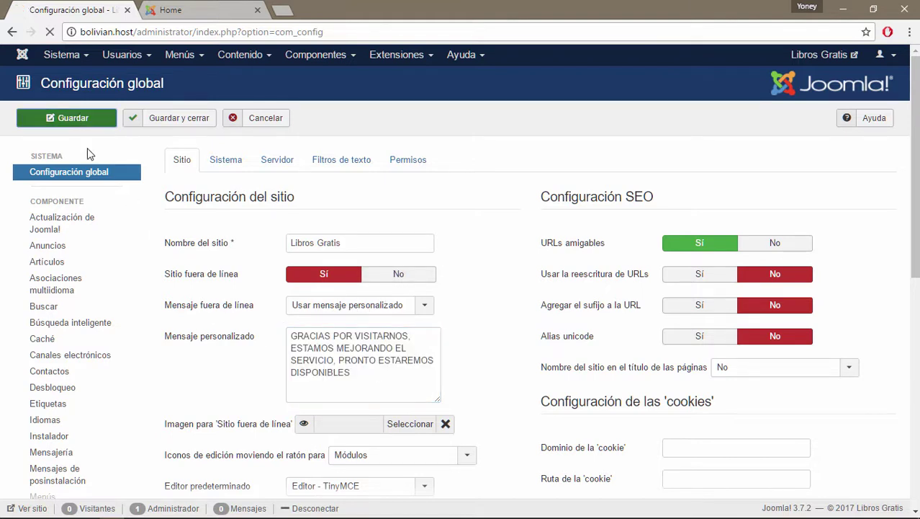
# - Reload the public site and examine the offline page's title, custom message and login fields
pyautogui.click(209, 8)
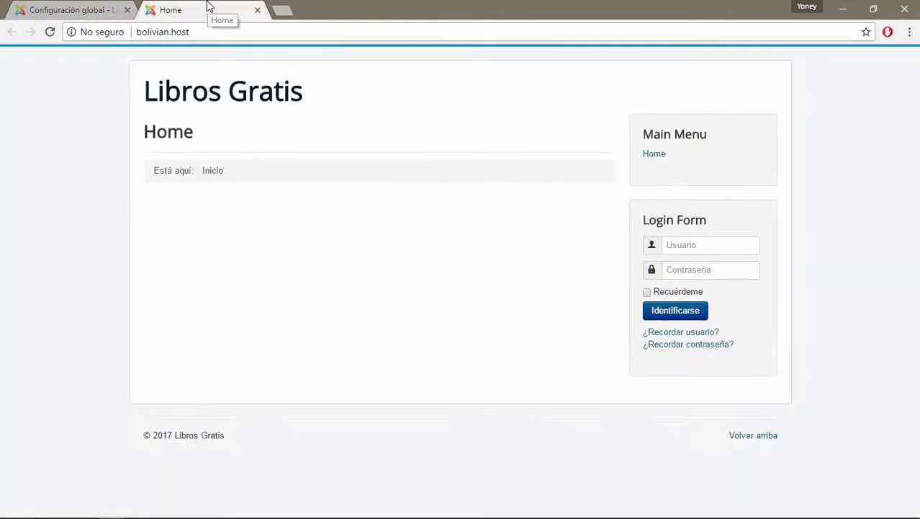
pyautogui.click(50, 31)
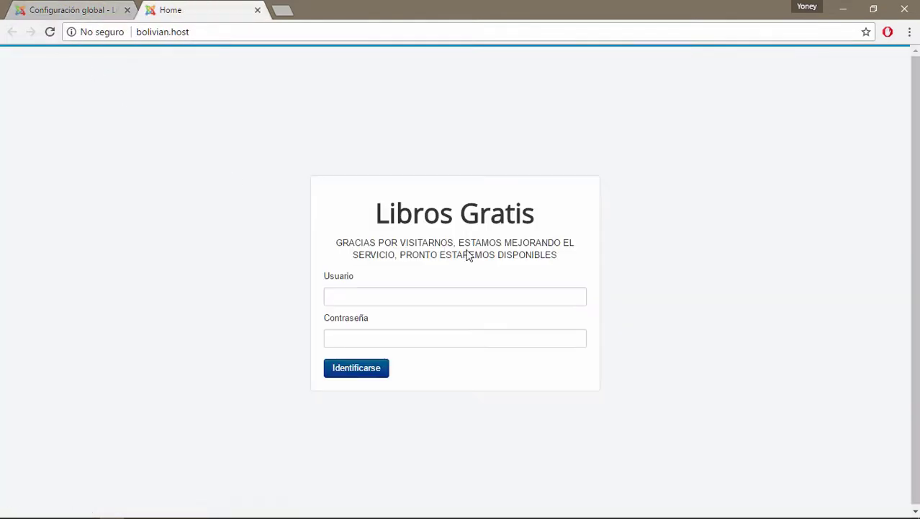
pyautogui.moveTo(377, 210); pyautogui.dragTo(559, 216)
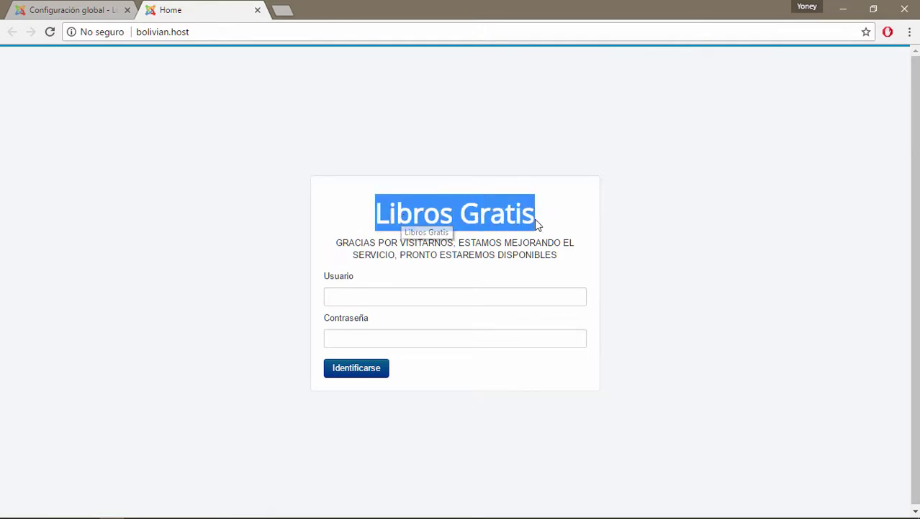
pyautogui.click(405, 251)
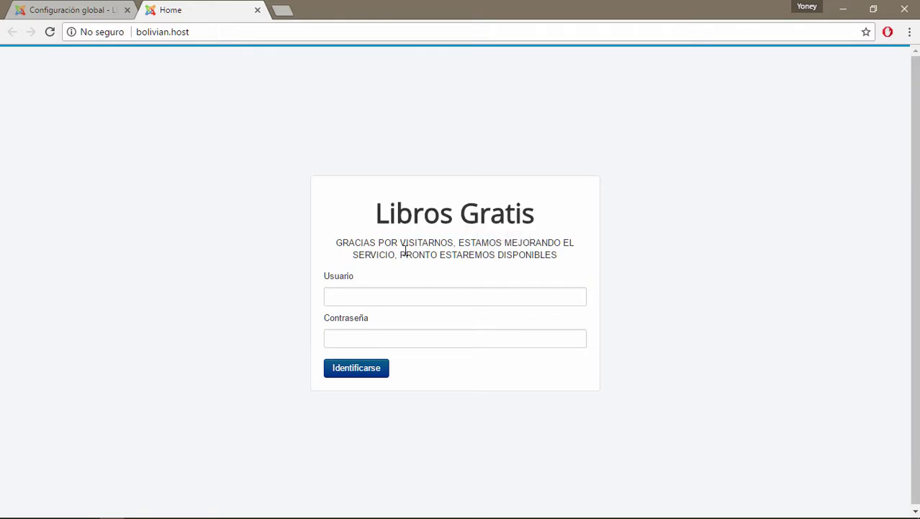
pyautogui.moveTo(338, 245); pyautogui.dragTo(576, 248)
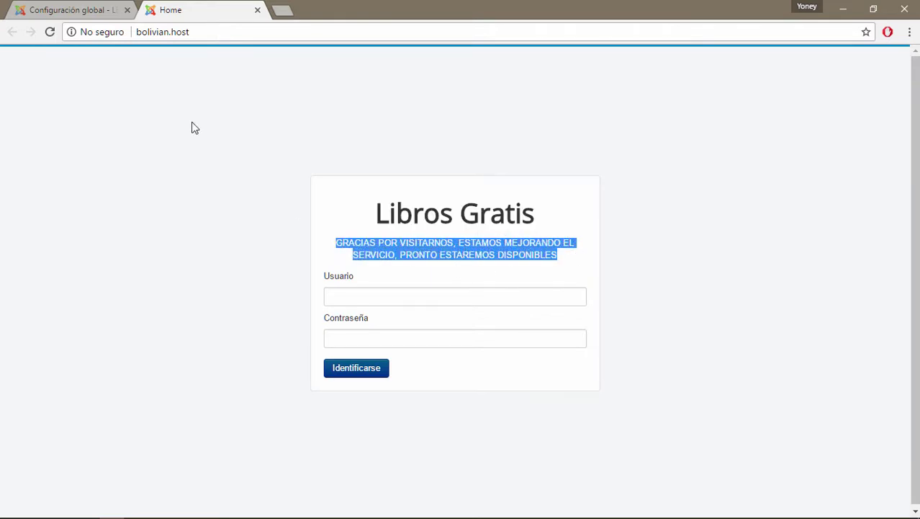
pyautogui.click(354, 293)
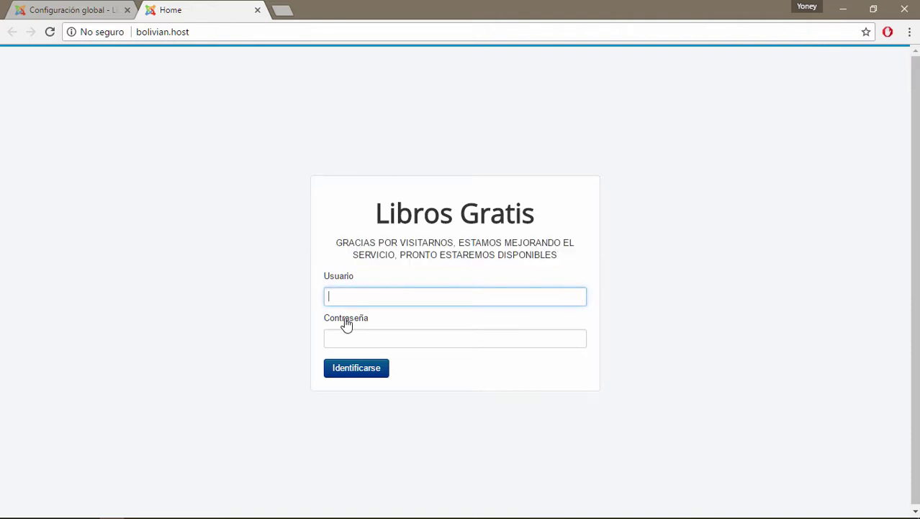
pyautogui.click(356, 336)
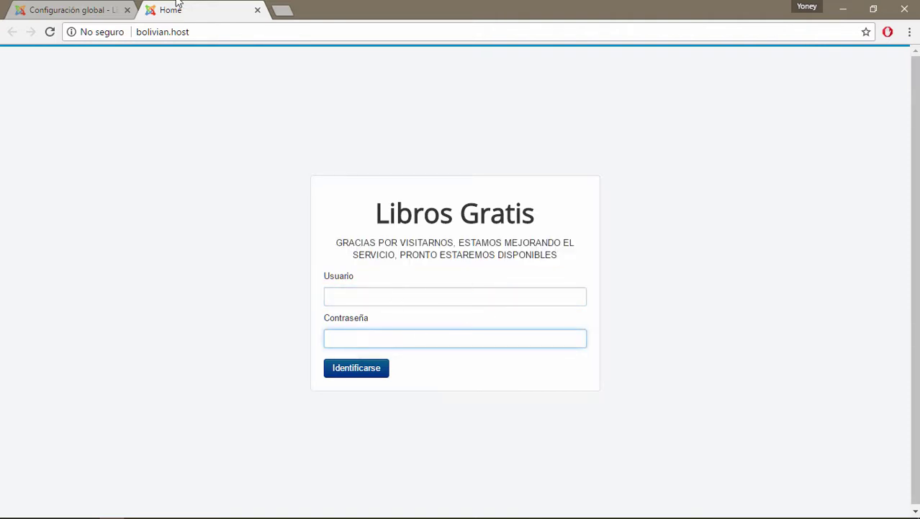
# - Return to the global configuration and toggle Sitio fuera de línea to No and back to Sí
pyautogui.click(70, 9)
pyautogui.scroll(-3, 505, 322)
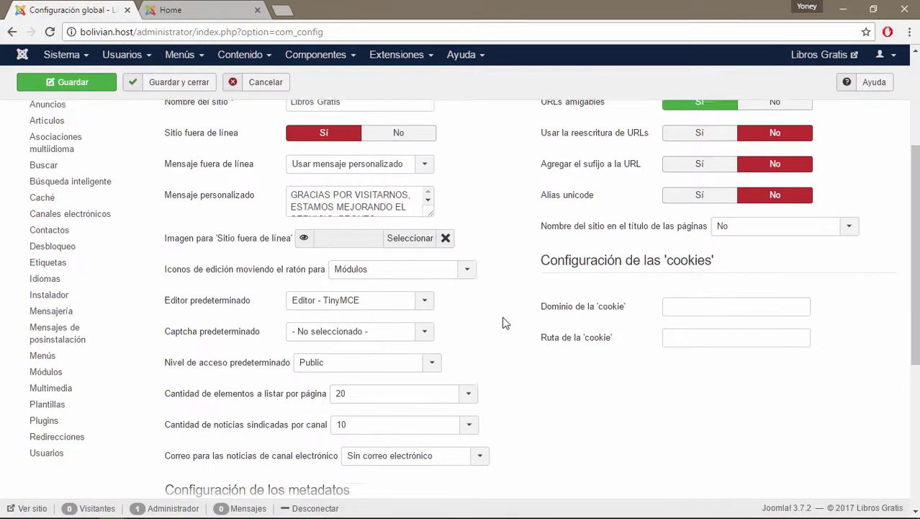
pyautogui.scroll(2, 479, 311)
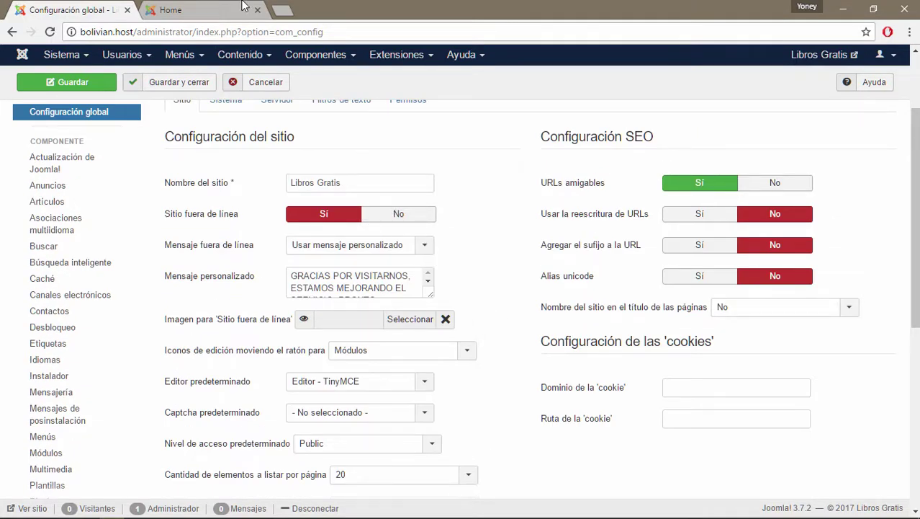
pyautogui.click(219, 7)
pyautogui.click(84, 7)
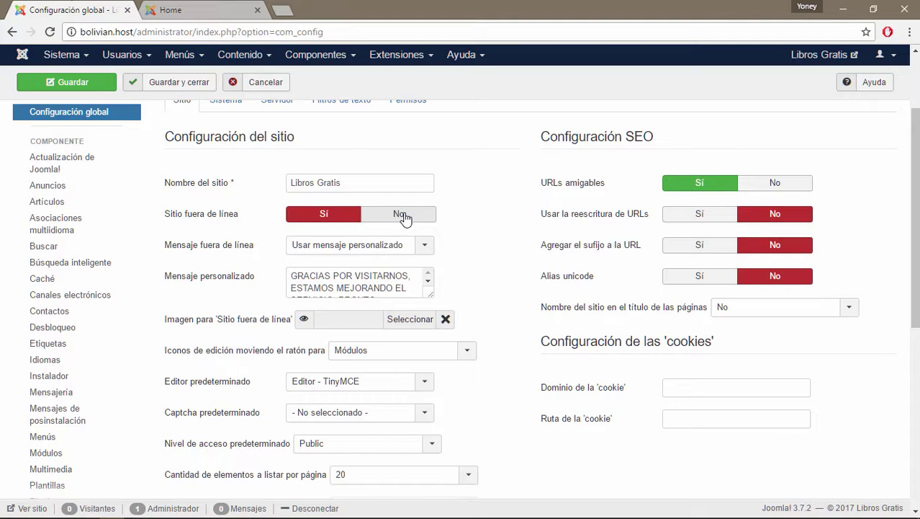
pyautogui.click(403, 216)
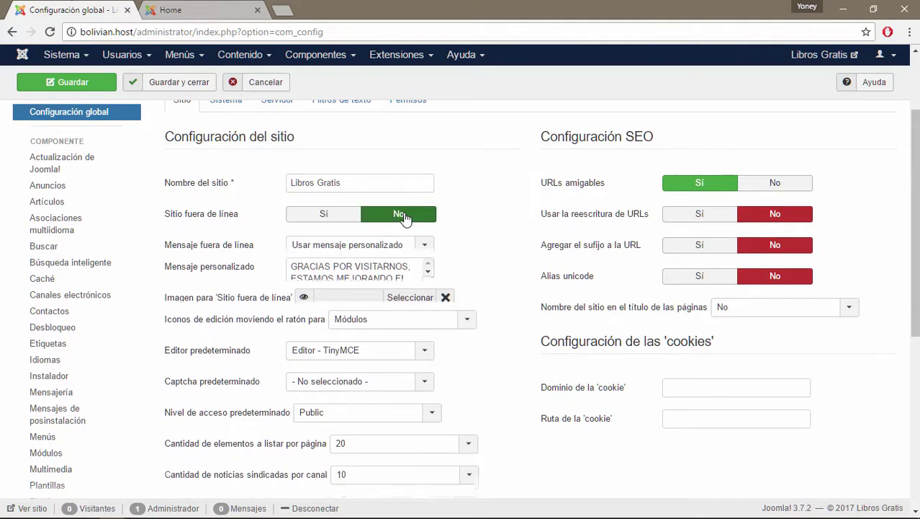
pyautogui.click(332, 215)
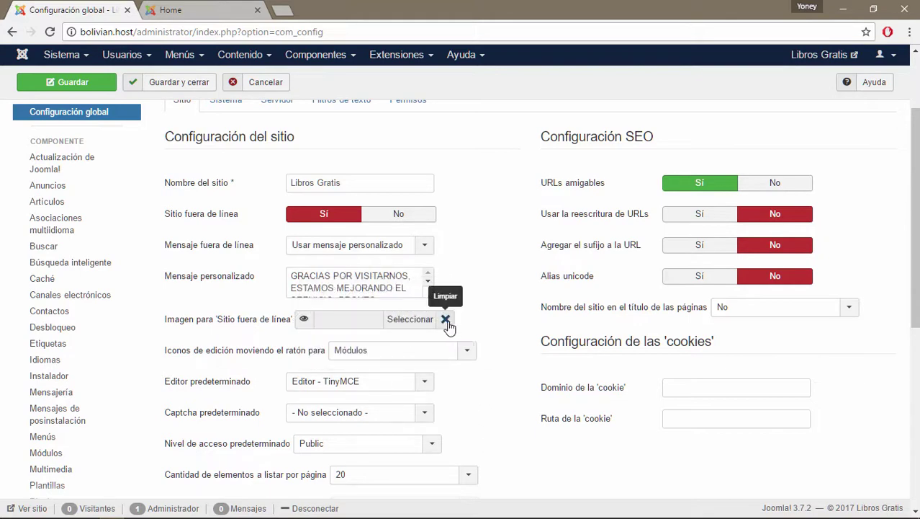
# - Search Google Images for "EL MANTENIMIENTO" in a new browser tab and look through the pictures
pyautogui.click(282, 9)
pyautogui.write('EL MANTENIMIENTO')
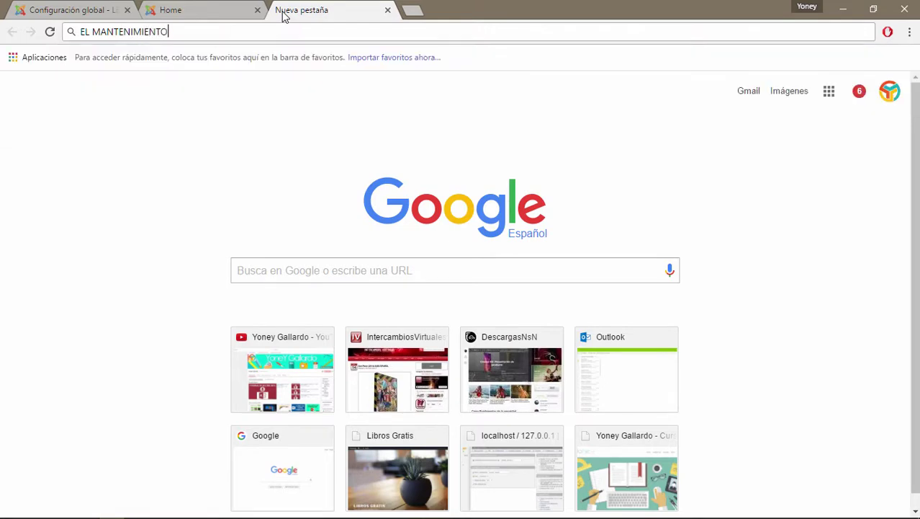
pyautogui.press('Return')
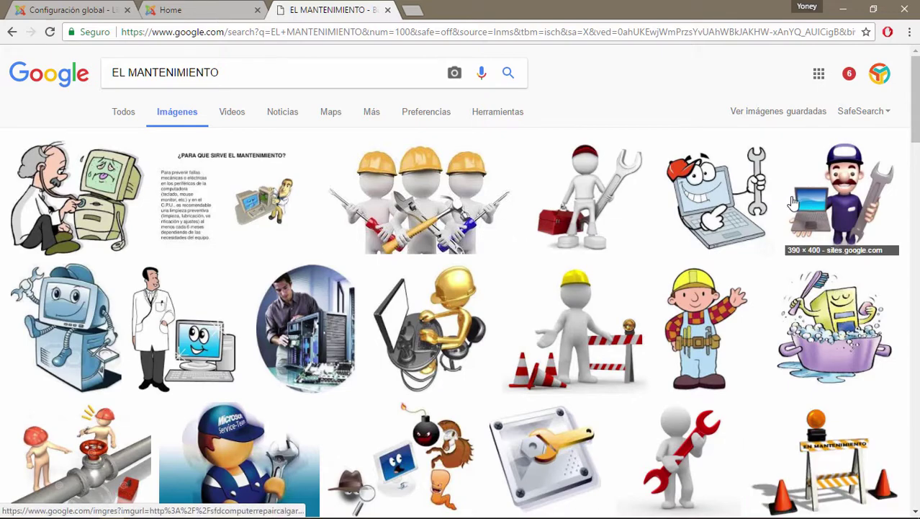
pyautogui.scroll(-2, 583, 217)
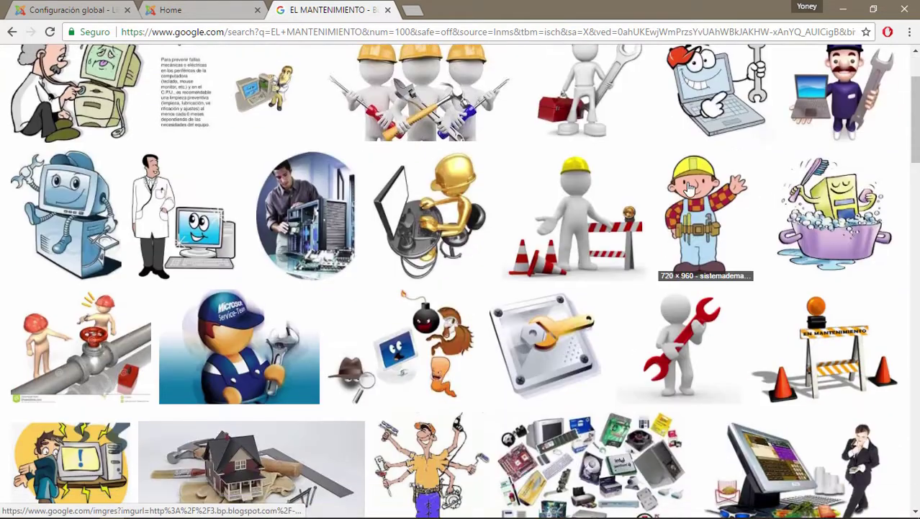
# - Save the full-size picture of the helmeted figure beside the barrier as mantenimiento.jpg in the desktop folder CURSO DE JOOMLA
pyautogui.click(583, 216)
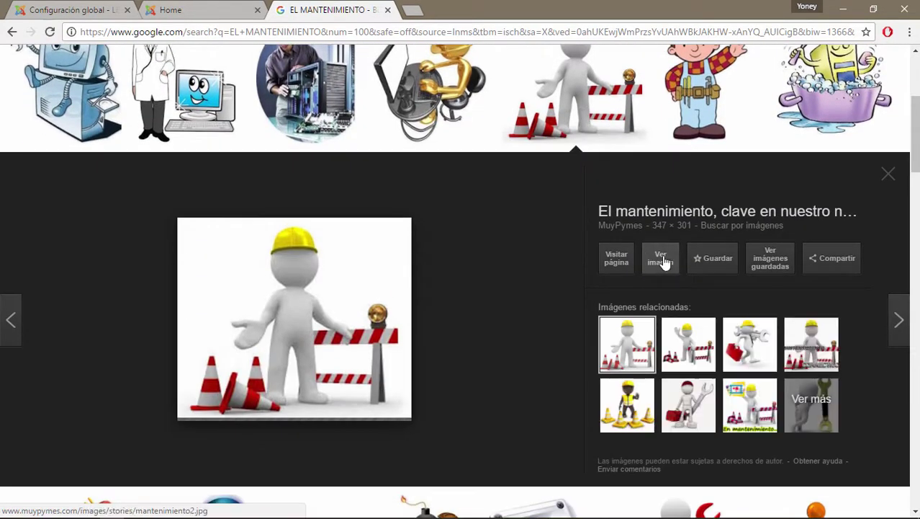
pyautogui.click(663, 263)
pyautogui.rightClick(395, 204)
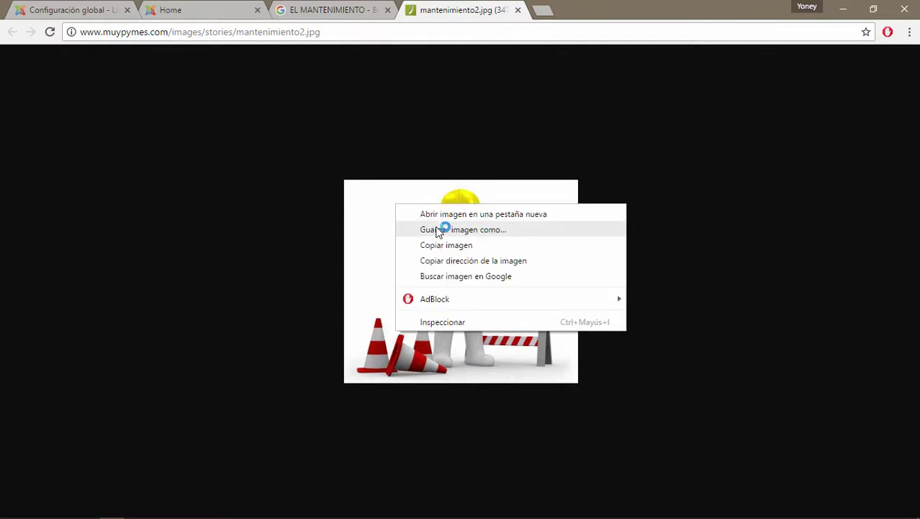
pyautogui.click(437, 231)
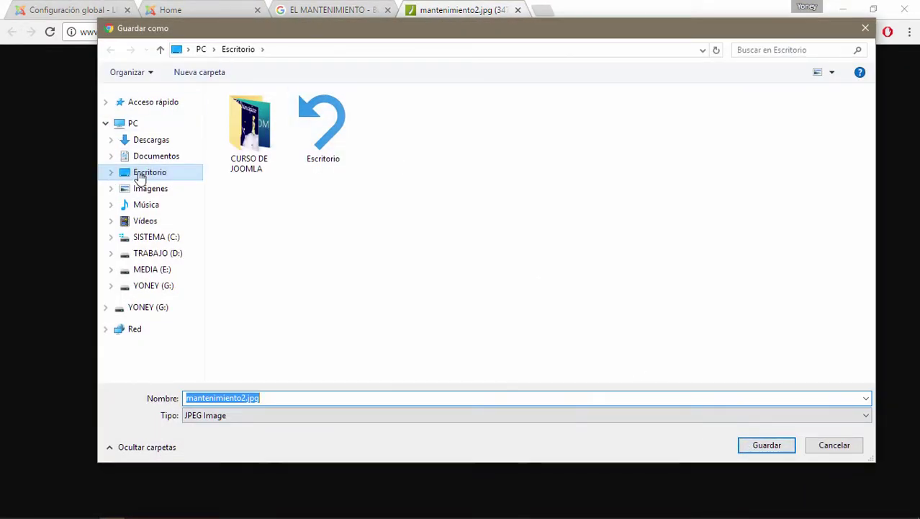
pyautogui.click(141, 177)
pyautogui.doubleClick(259, 137)
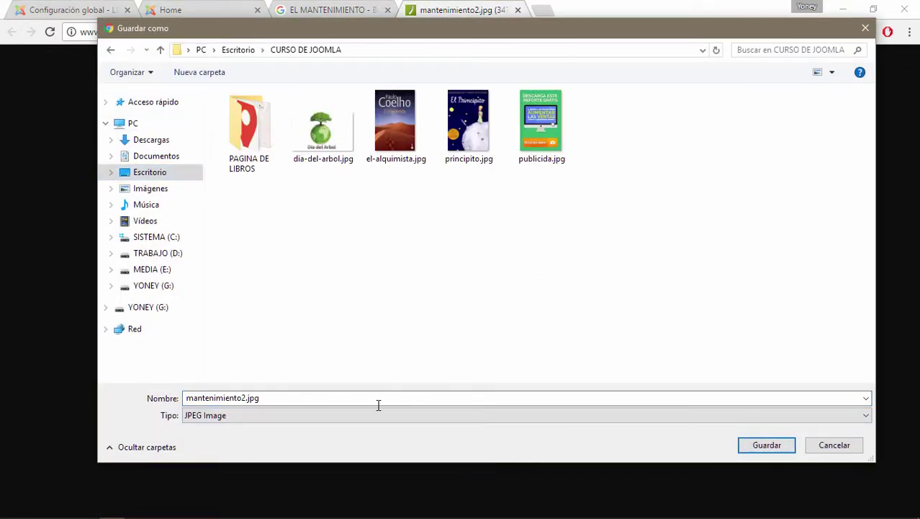
pyautogui.doubleClick(263, 398)
pyautogui.click(247, 398)
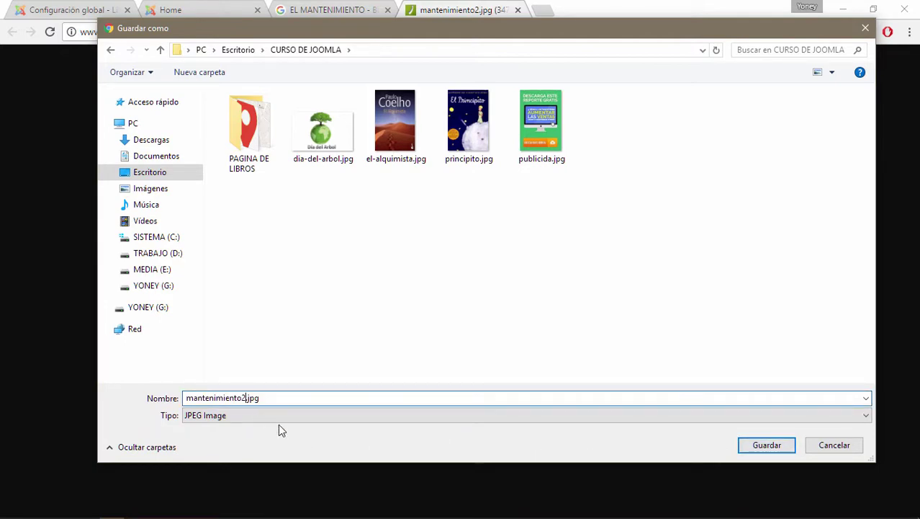
pyautogui.press('BackSpace')
pyautogui.press('Return')
# - Return to the global configuration and close the image search and picture tabs
pyautogui.click(67, 9)
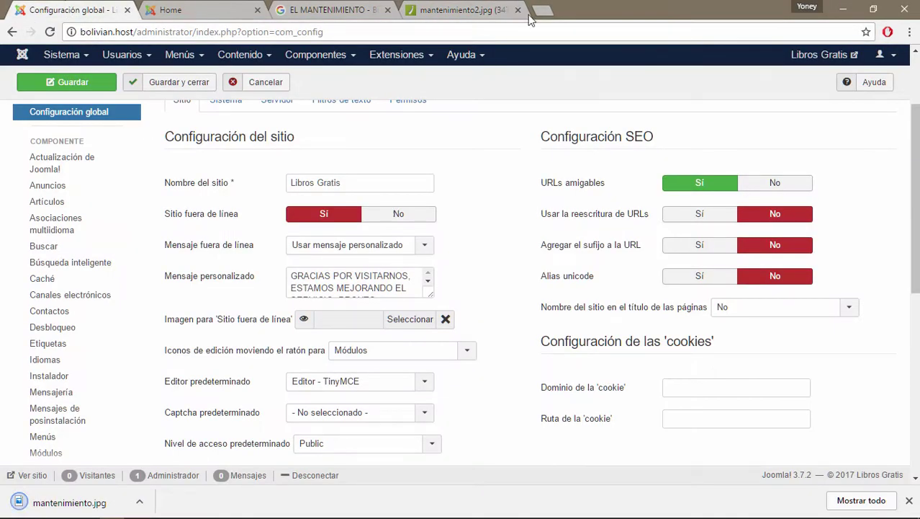
pyautogui.click(387, 10)
pyautogui.click(387, 11)
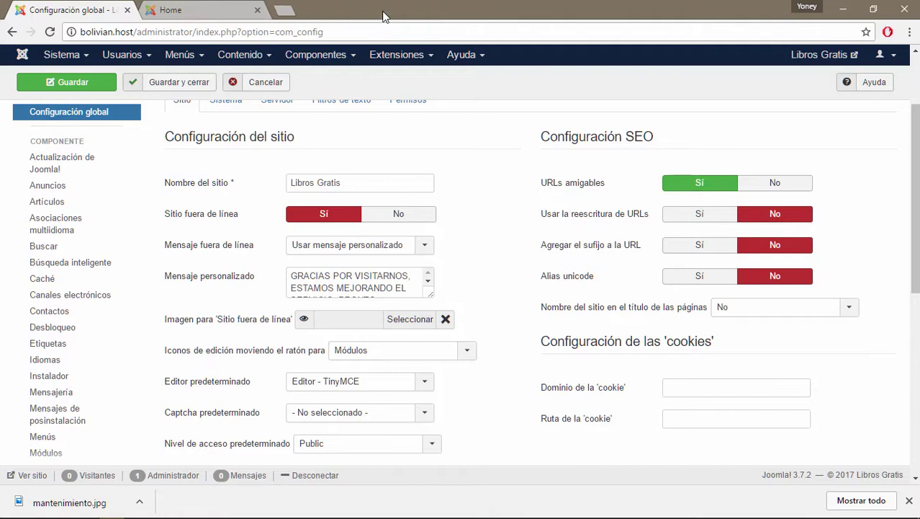
# - Upload mantenimiento.jpg from the CURSO DE JOOMLA folder to the root image folder, starting from the offline image selection
pyautogui.click(406, 320)
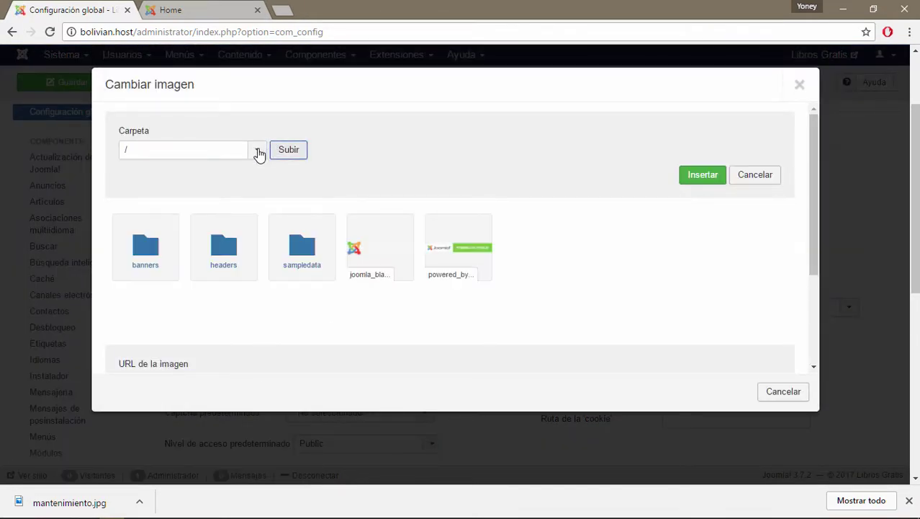
pyautogui.click(257, 153)
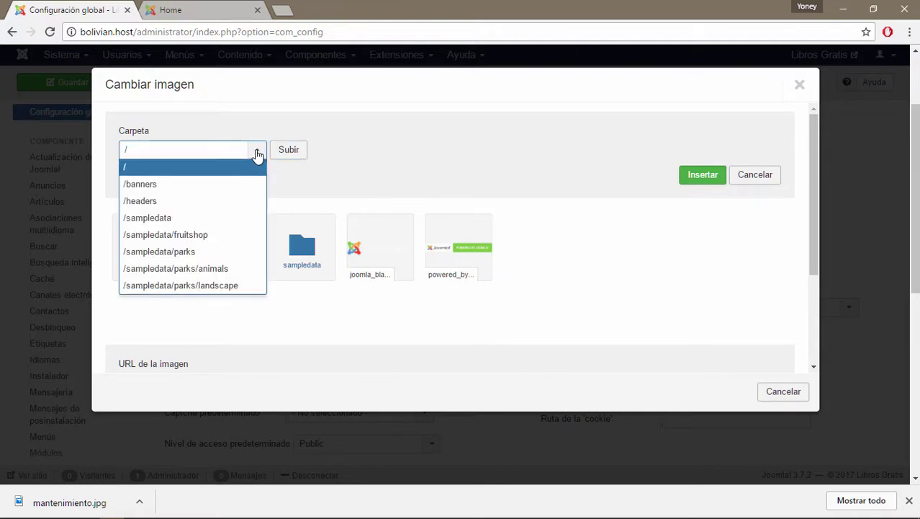
pyautogui.click(257, 154)
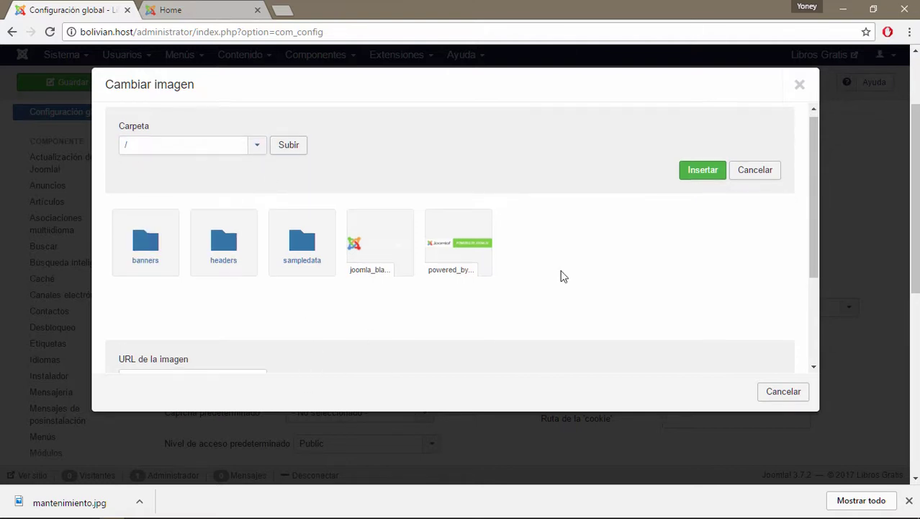
pyautogui.scroll(-2, 564, 276)
pyautogui.click(288, 300)
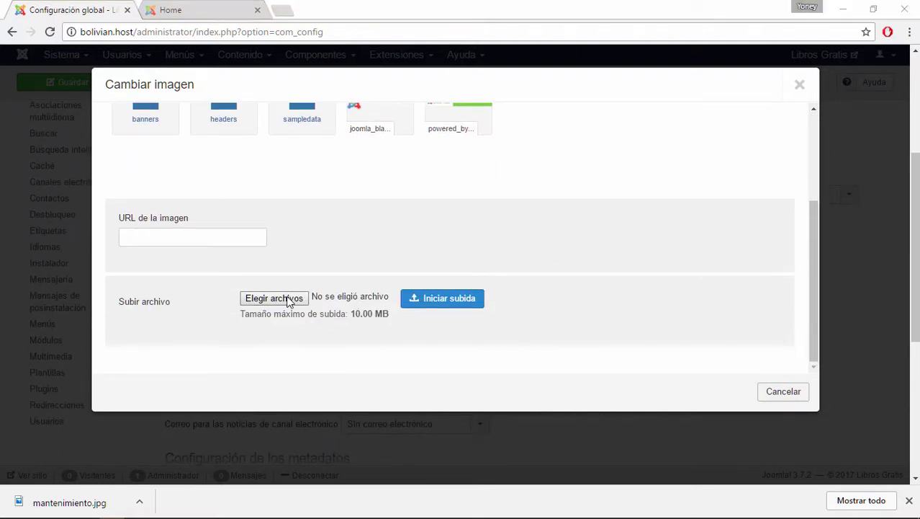
pyautogui.click(150, 175)
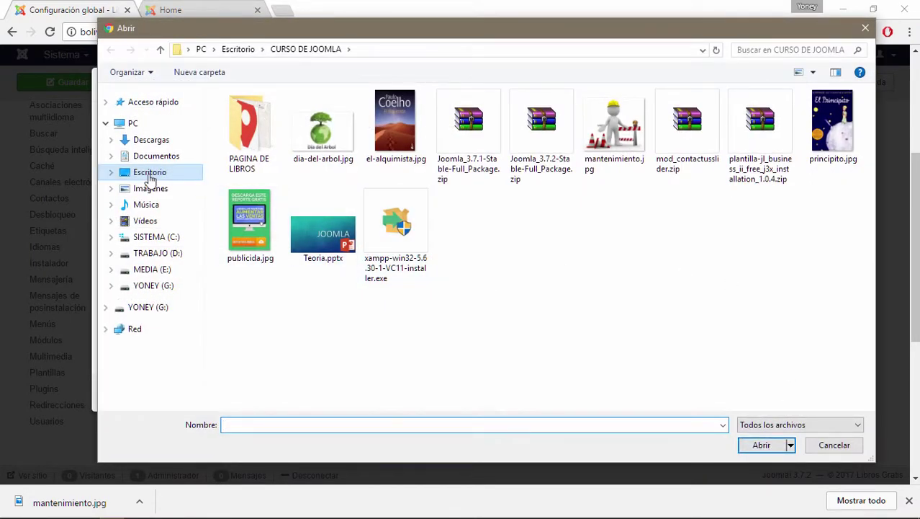
pyautogui.doubleClick(243, 137)
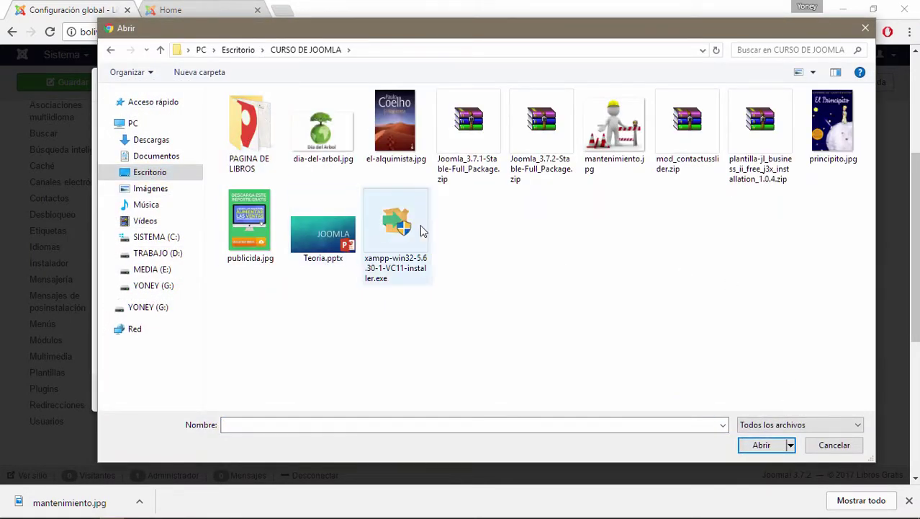
pyautogui.doubleClick(615, 124)
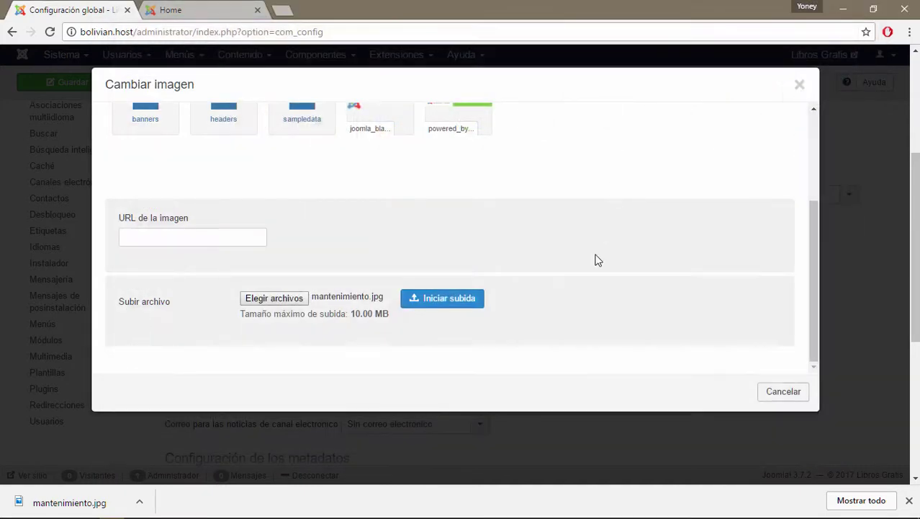
pyautogui.click(455, 313)
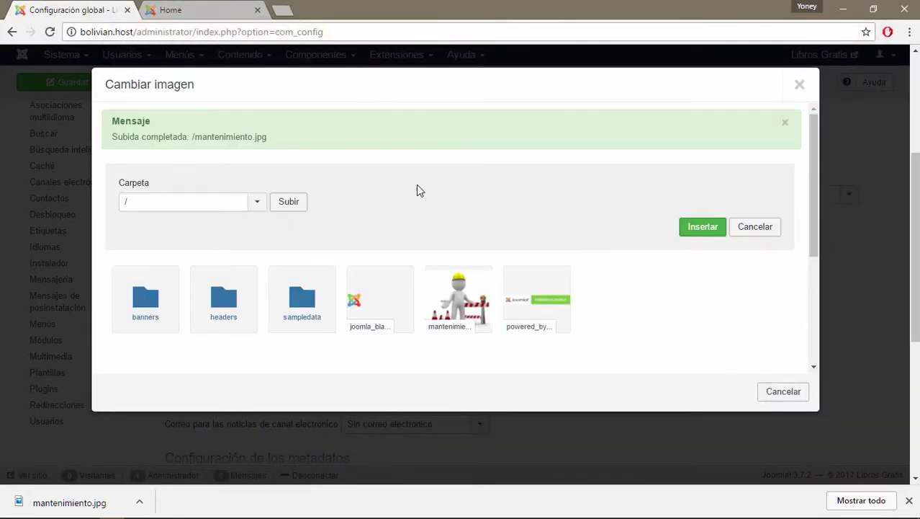
# - Insert the uploaded mantenimiento.jpg as the image for 'Sitio fuera de línea'
pyautogui.click(461, 292)
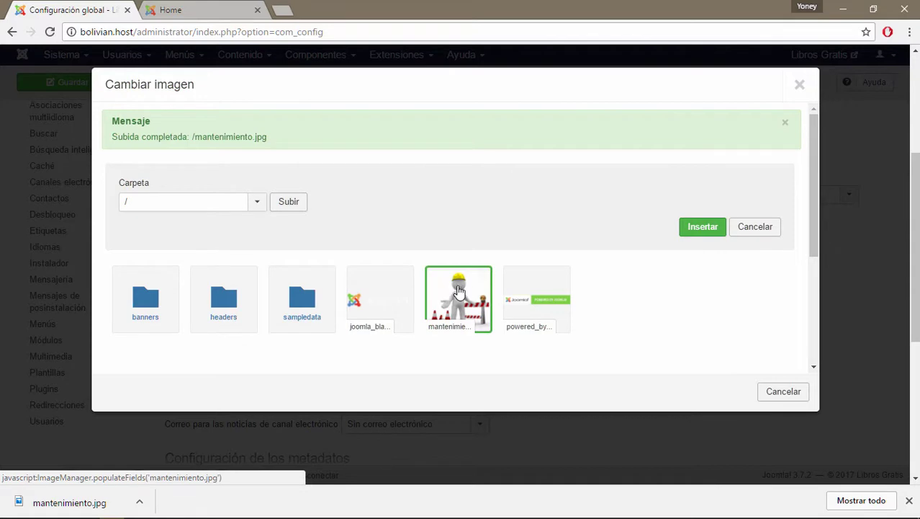
pyautogui.click(696, 228)
pyautogui.scroll(-5, 703, 319)
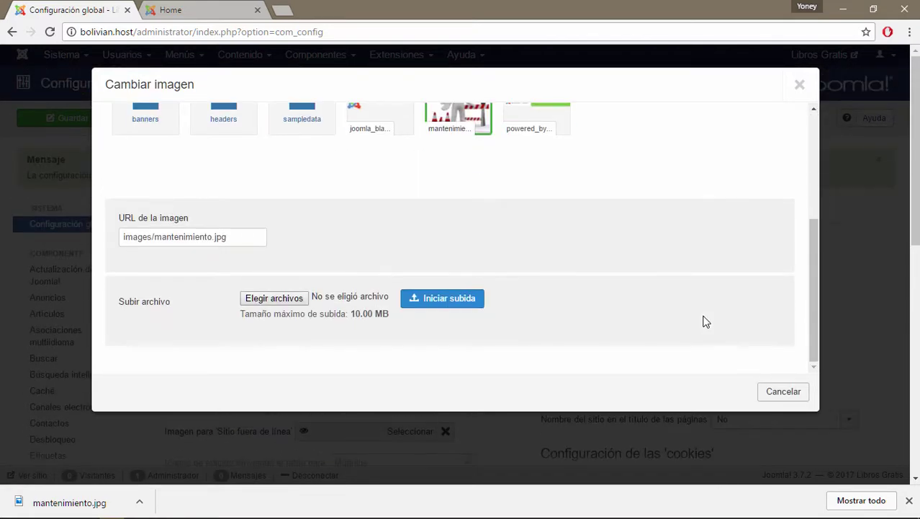
pyautogui.scroll(5, 704, 320)
pyautogui.click(703, 224)
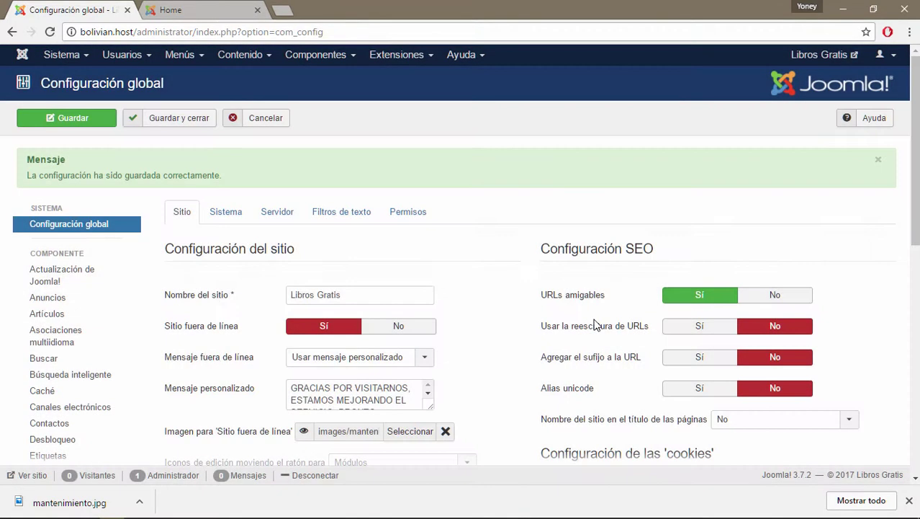
# - Save the global configuration and reload the public site to check the image on the offline page
pyautogui.scroll(-3, 418, 298)
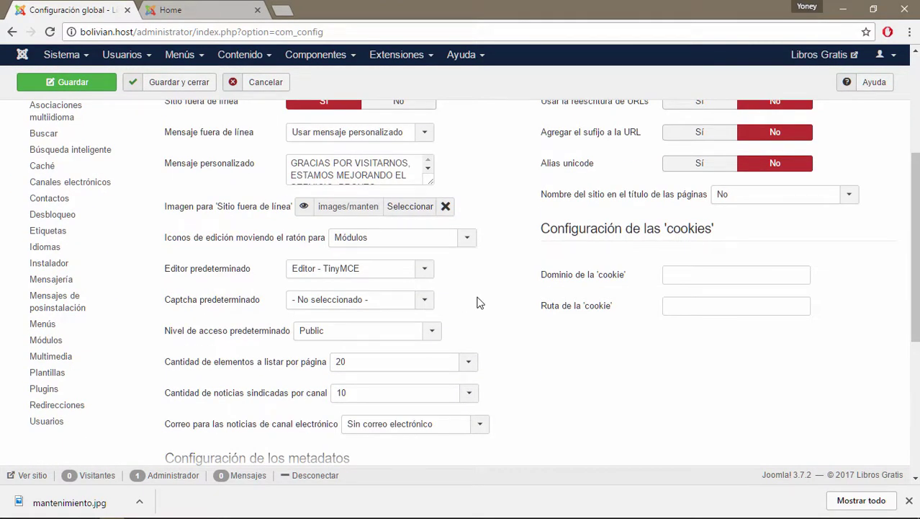
pyautogui.scroll(2, 479, 302)
pyautogui.scroll(2, 324, 303)
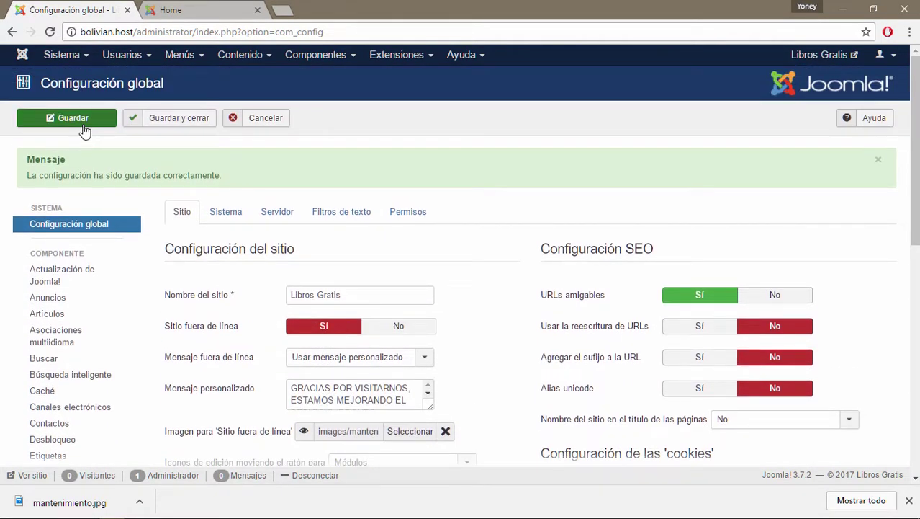
pyautogui.click(32, 121)
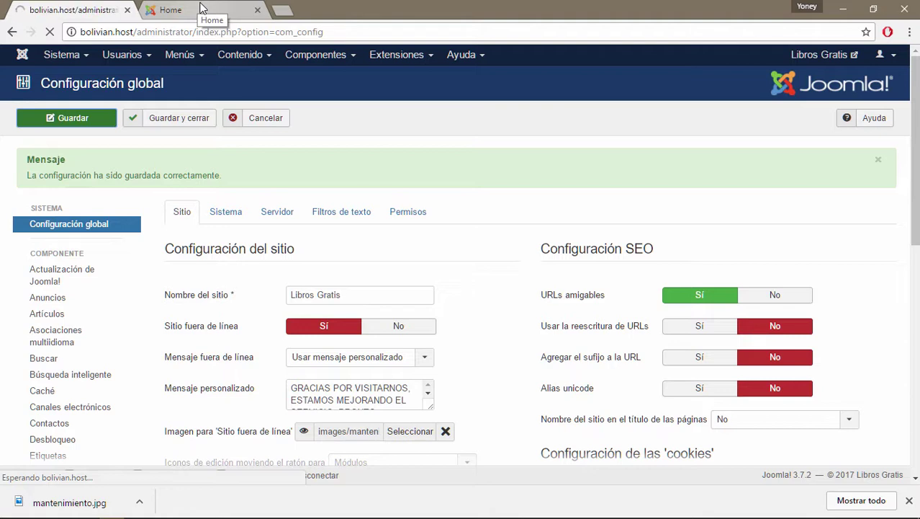
pyautogui.click(202, 9)
pyautogui.click(49, 31)
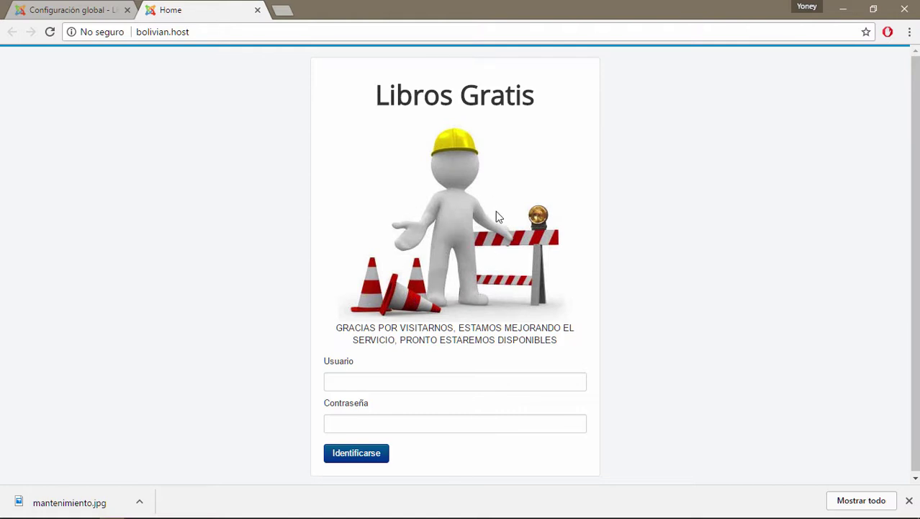
# - Set Sitio fuera de línea to No, save the configuration and reload the public site
pyautogui.click(75, 10)
pyautogui.scroll(-2, 516, 380)
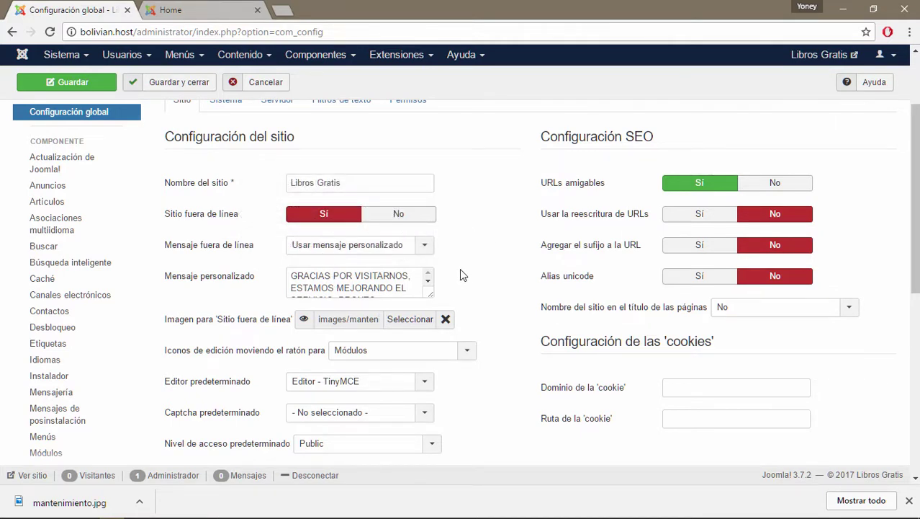
pyautogui.click(400, 215)
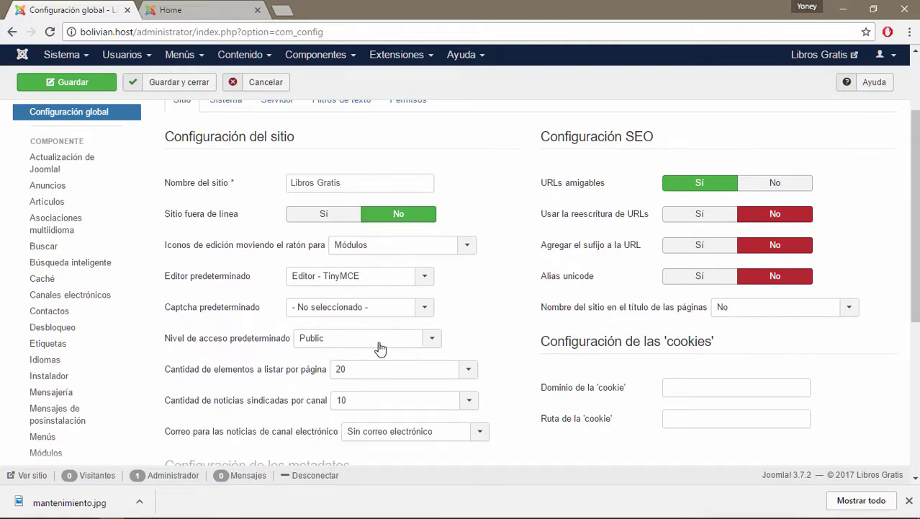
pyautogui.click(94, 87)
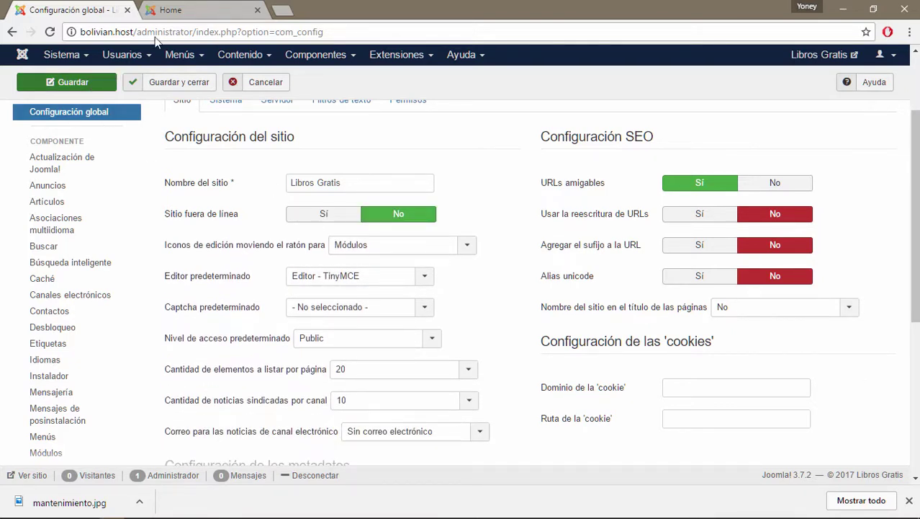
pyautogui.click(179, 9)
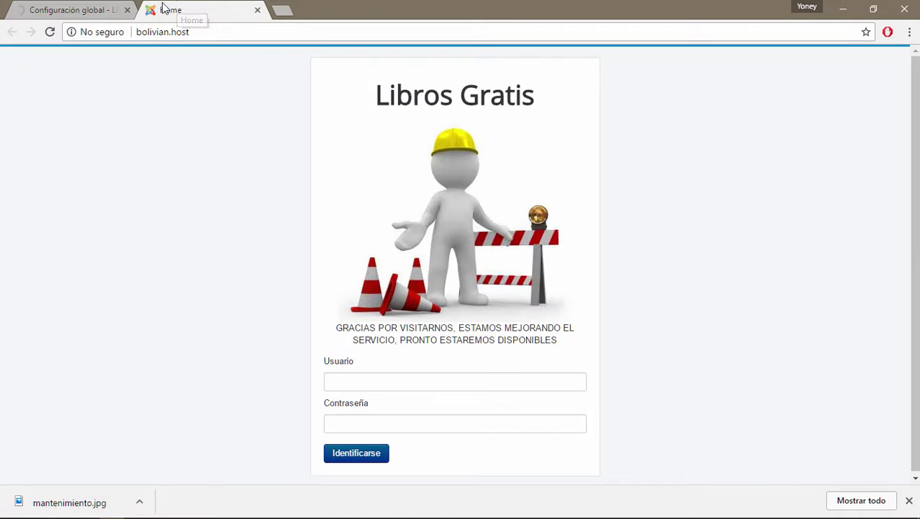
pyautogui.click(50, 32)
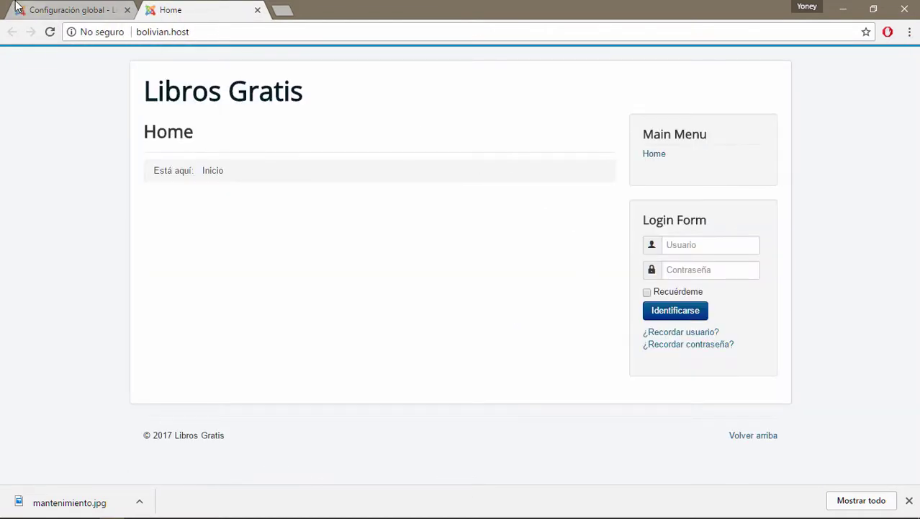
# - Return to the global configuration and view the available options for Editor predeterminado
pyautogui.click(81, 10)
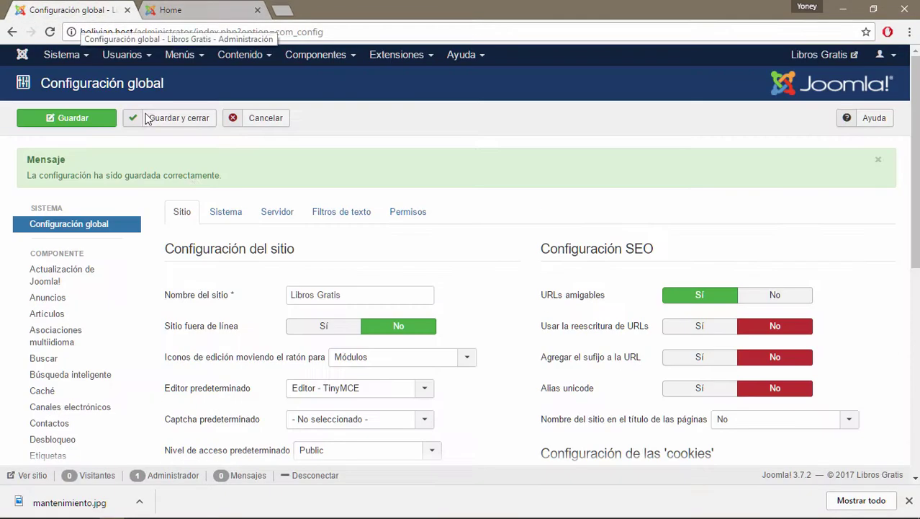
pyautogui.scroll(-3, 484, 415)
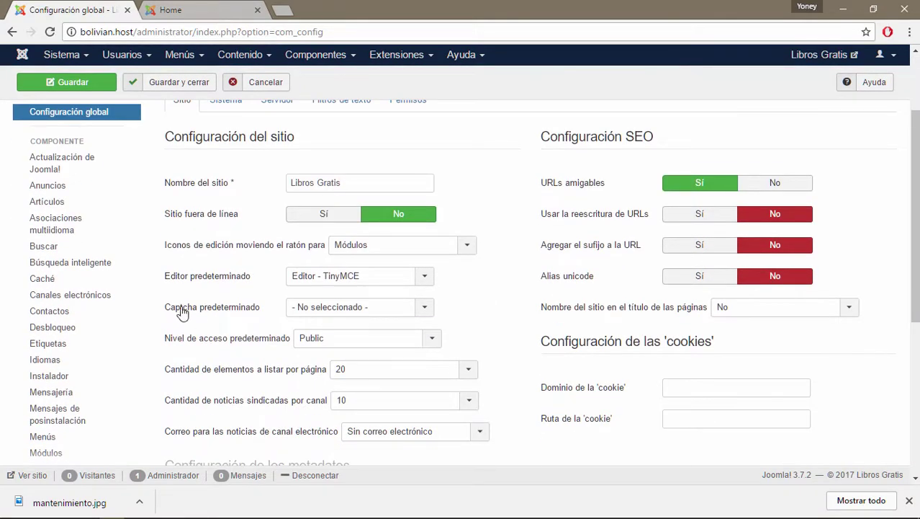
pyautogui.click(426, 281)
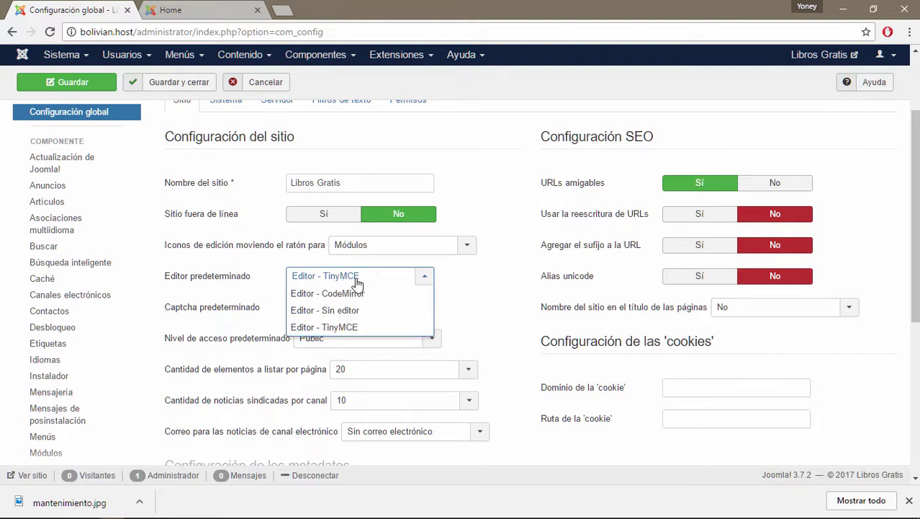
# - Open the Joomla administration panel at bolivian.host/administrator in the browser tab showing the public site
pyautogui.click(199, 9)
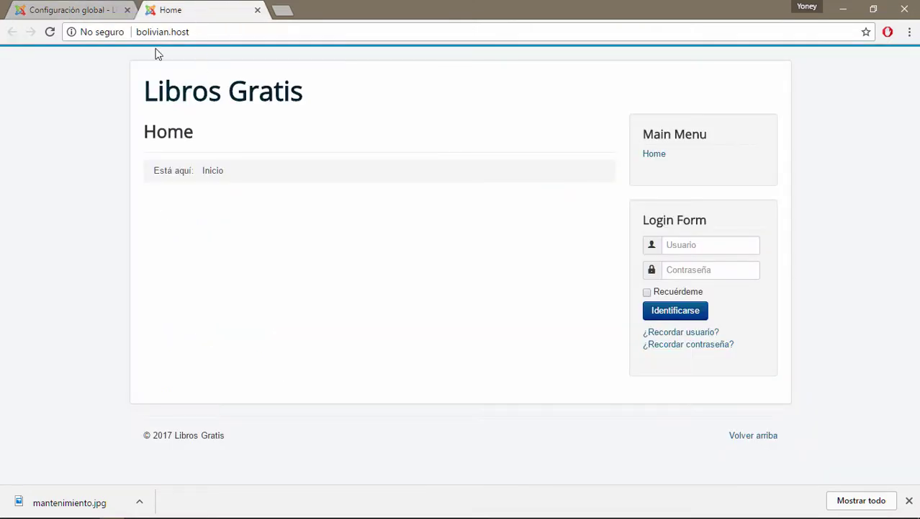
pyautogui.click(234, 33)
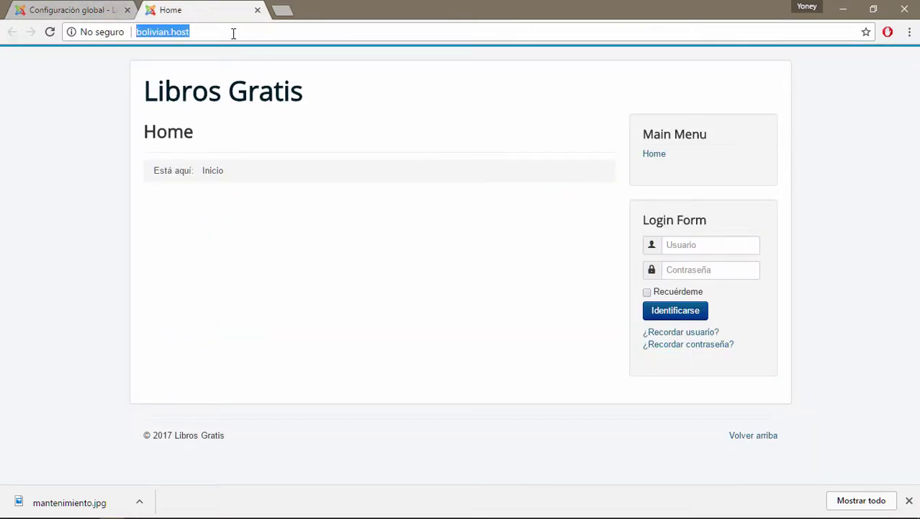
pyautogui.click(244, 34)
pyautogui.write('/')
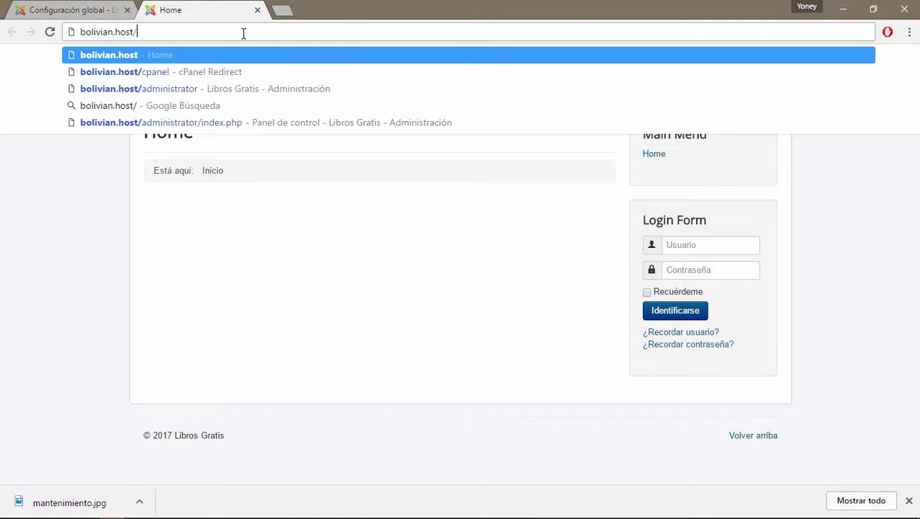
pyautogui.press('Down')
pyautogui.press('Down')
pyautogui.press('Return')
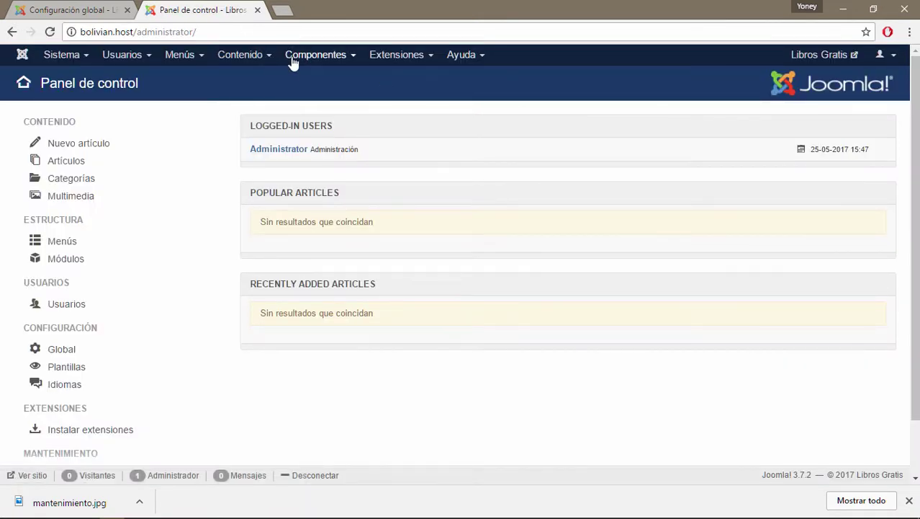
# - Start a new article from the article management options and dismiss the browser's download bar
pyautogui.click(266, 57)
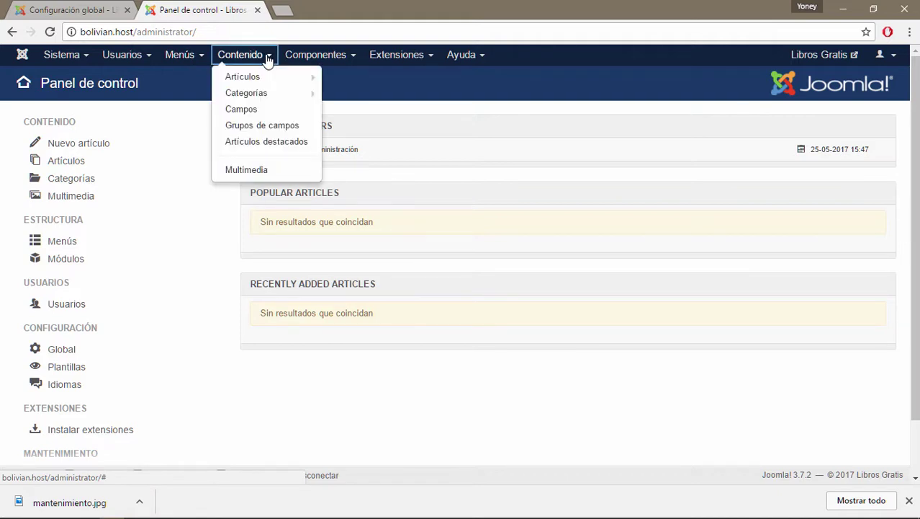
pyautogui.moveTo(253, 76)
pyautogui.click(380, 75)
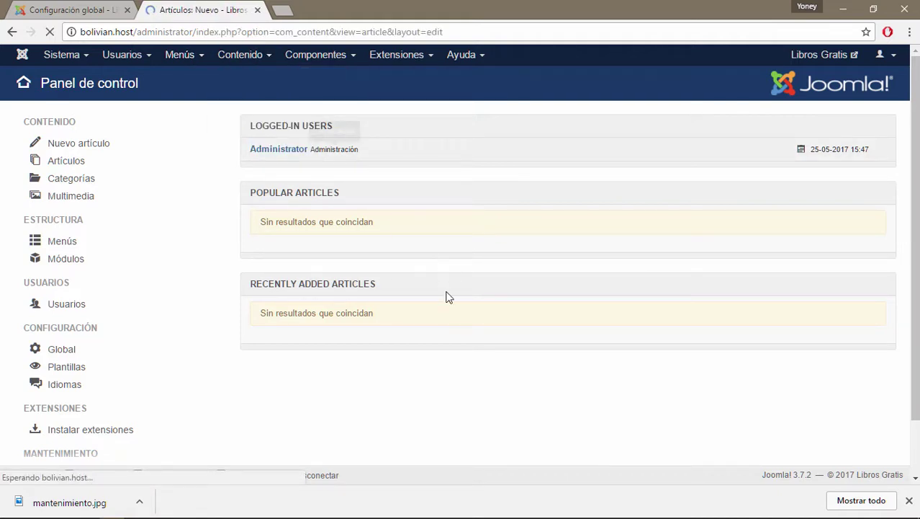
pyautogui.click(909, 500)
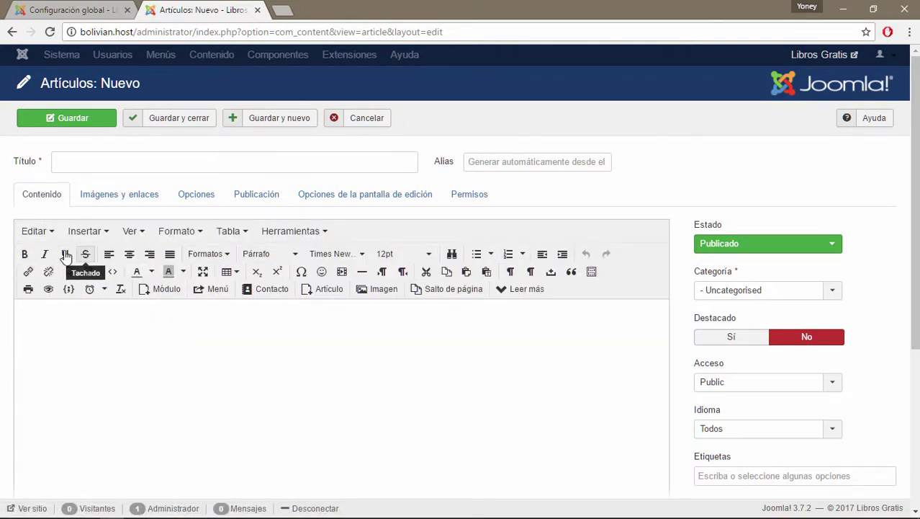
# - Write INTRODUCCIÓN in the body of the new article, followed by a line break
pyautogui.click(148, 337)
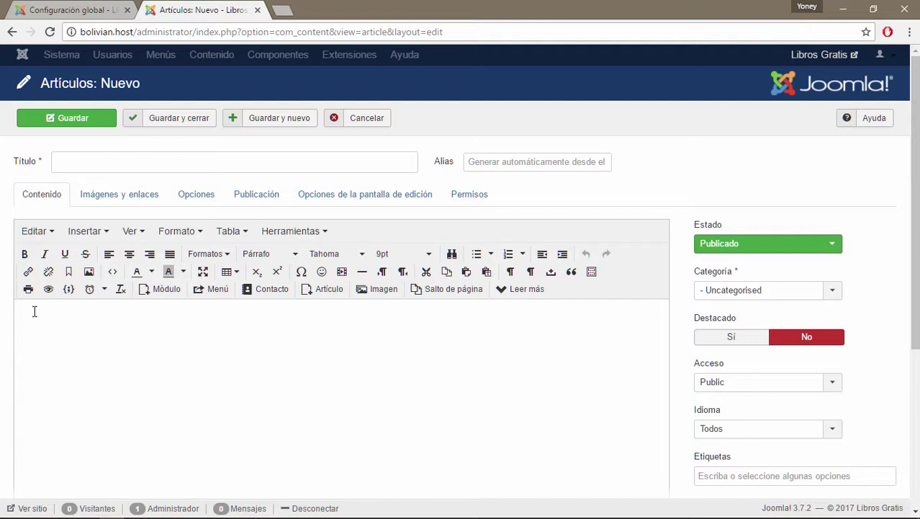
pyautogui.write('HOLA')
pyautogui.doubleClick(34, 311)
pyautogui.write('INTRODUCCIÓN')
pyautogui.press('Return')
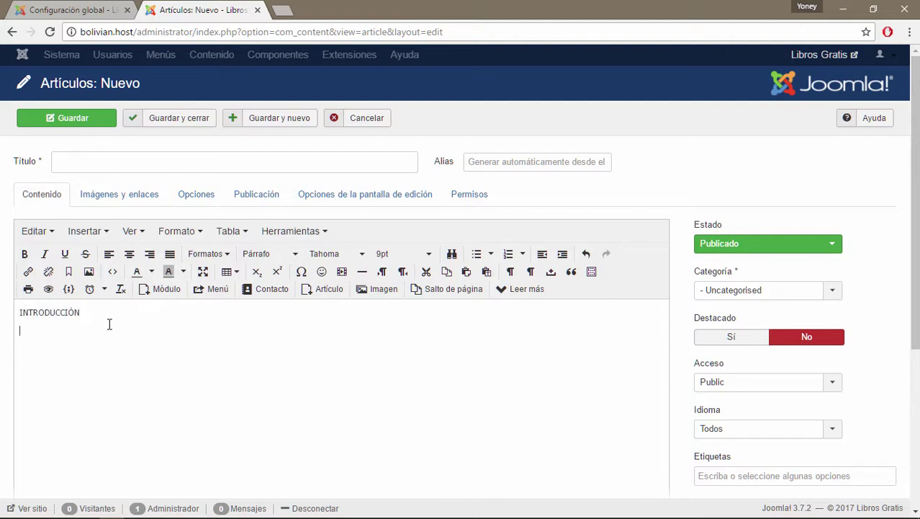
# - Format the word INTRODUCCIÓN in the article body as bold
pyautogui.moveTo(82, 312); pyautogui.dragTo(18, 313)
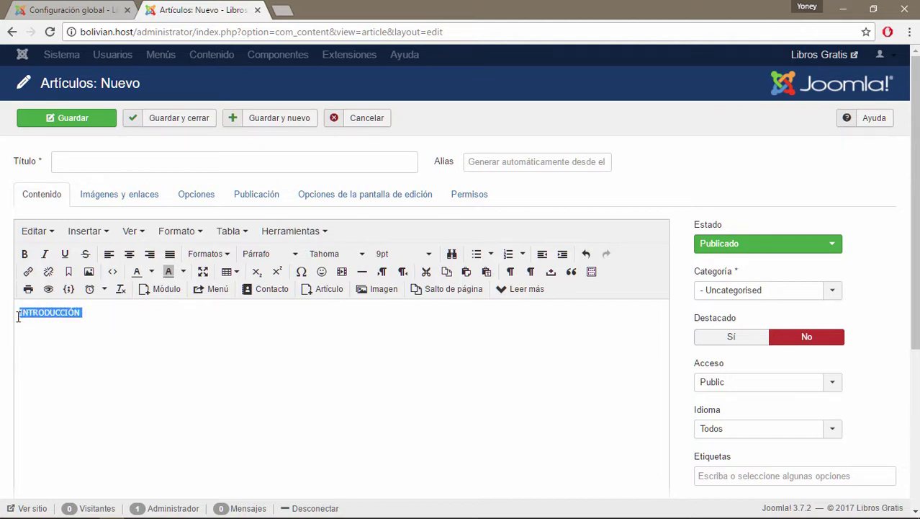
pyautogui.click(24, 253)
pyautogui.click(95, 316)
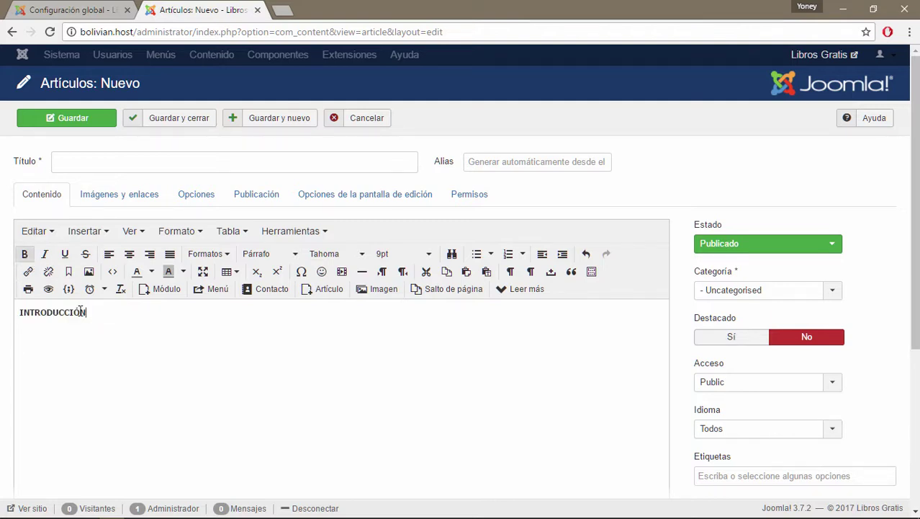
pyautogui.moveTo(82, 312); pyautogui.dragTo(19, 312)
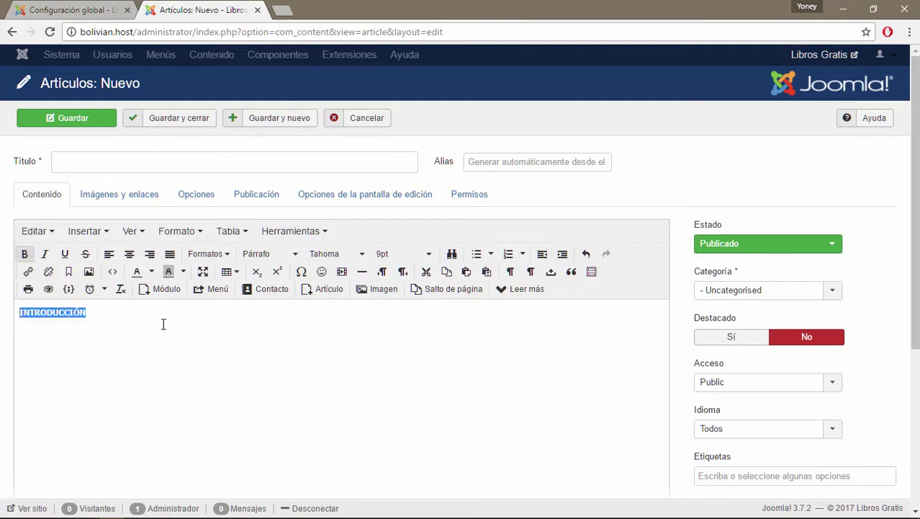
pyautogui.click(316, 316)
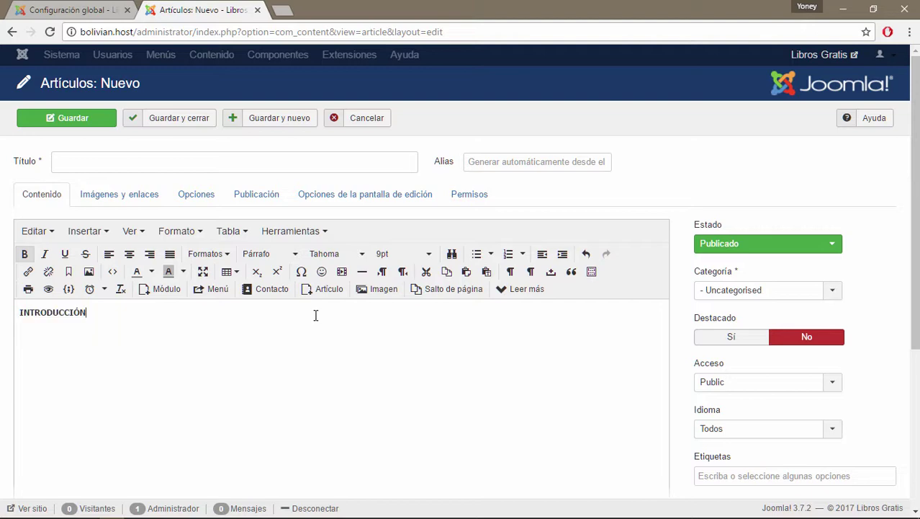
# - Open the article's source code, inspect the strong tags and delete the empty paragraph below INTRODUCCIÓN
pyautogui.click(320, 231)
pyautogui.click(298, 257)
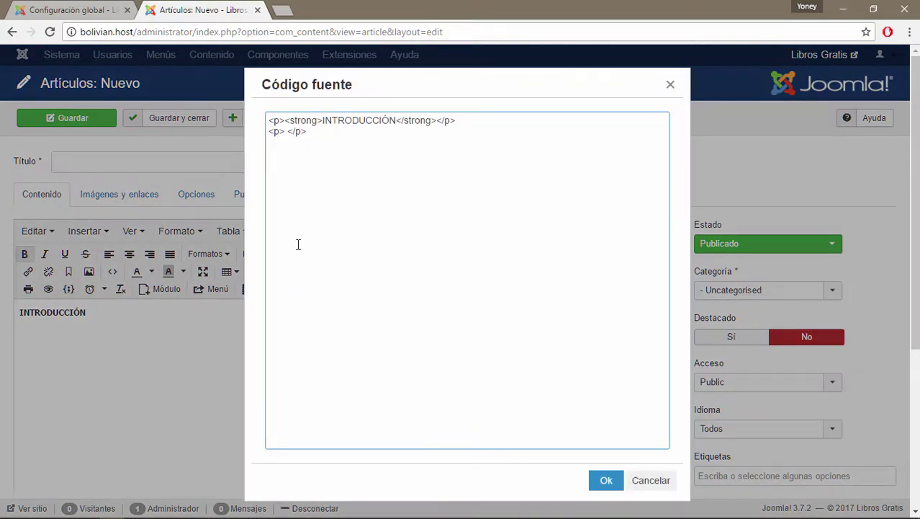
pyautogui.doubleClick(304, 119)
pyautogui.doubleClick(417, 120)
pyautogui.click(462, 120)
pyautogui.click(324, 133)
pyautogui.moveTo(317, 132); pyautogui.dragTo(271, 138)
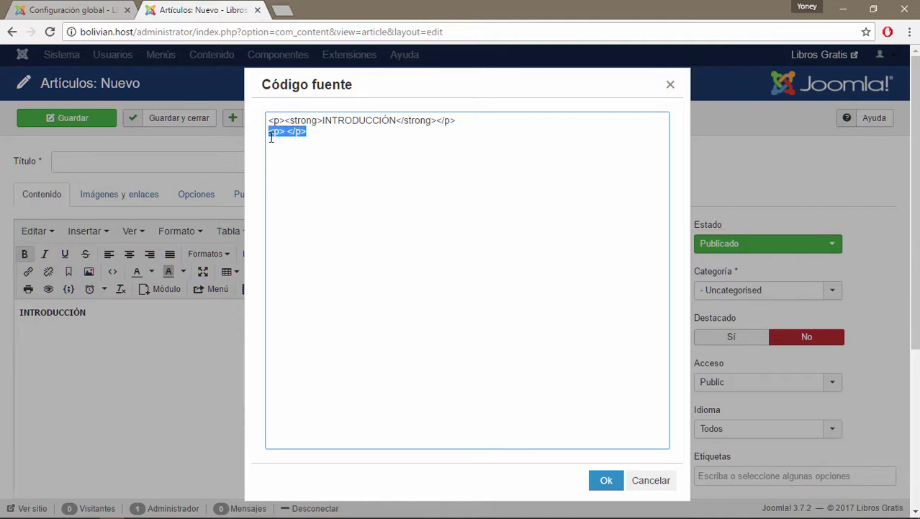
pyautogui.press('BackSpace')
# - Remove the opening and closing strong tags around INTRODUCCIÓN in the source code
pyautogui.moveTo(322, 121); pyautogui.dragTo(289, 119)
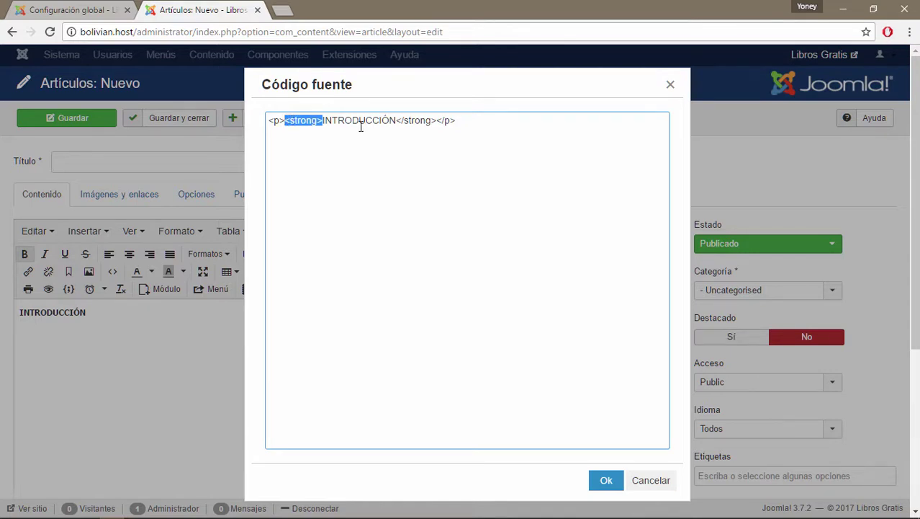
pyautogui.press('BackSpace')
pyautogui.moveTo(399, 120); pyautogui.dragTo(363, 120)
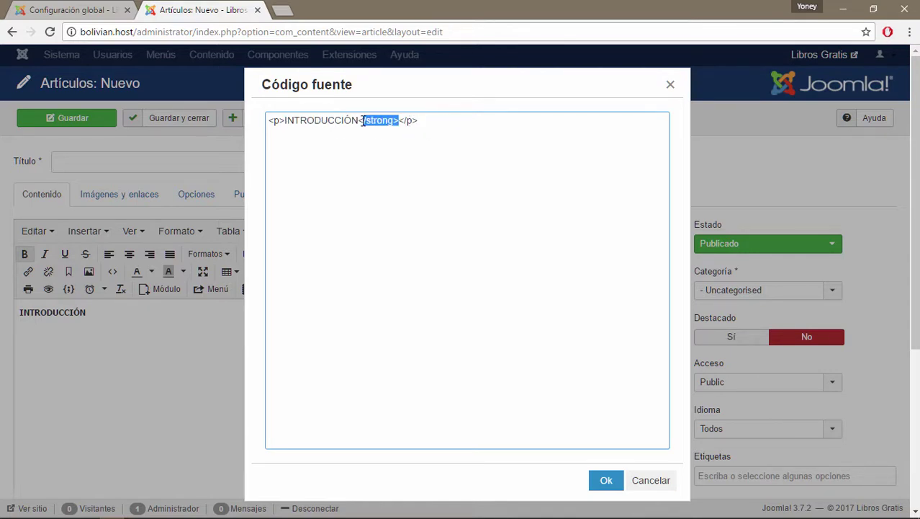
pyautogui.press('BackSpace')
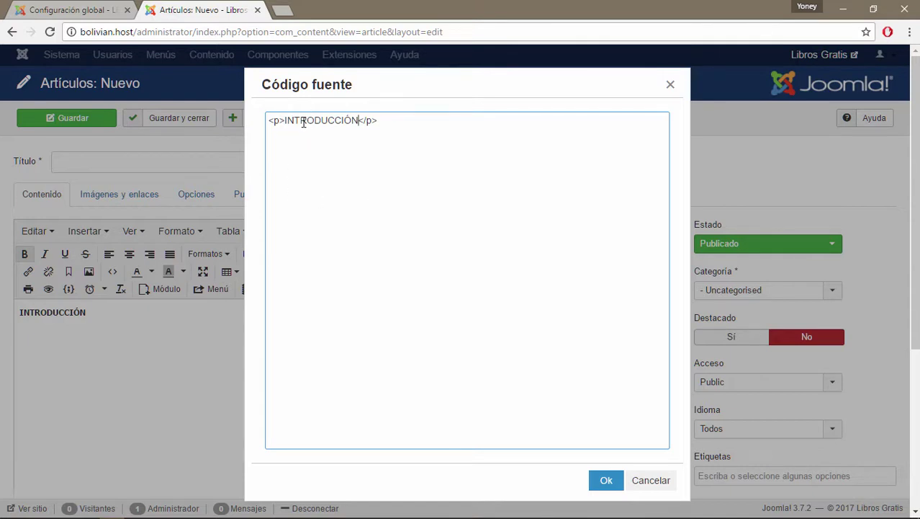
# - Replace the p tags around INTRODUCCIÓN with h1 tags and apply the source code changes
pyautogui.press('BackSpace')
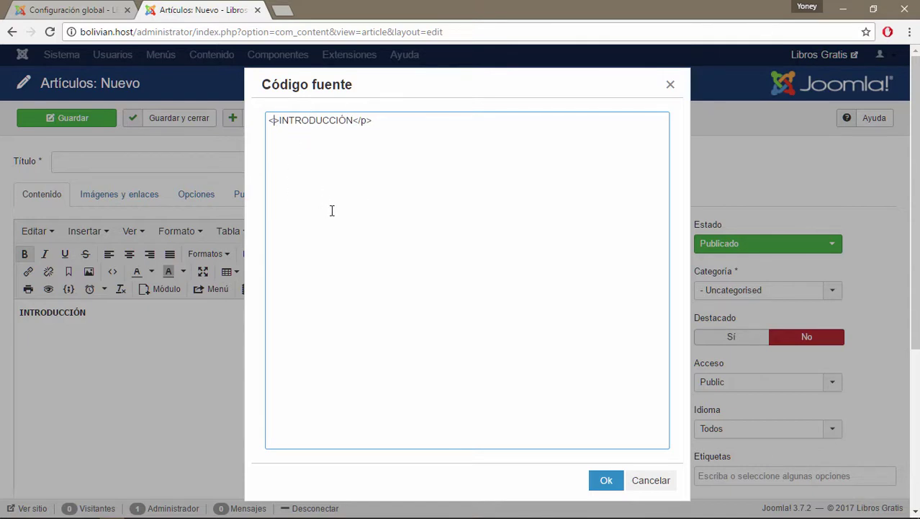
pyautogui.write('H')
pyautogui.press('BackSpace')
pyautogui.write('h')
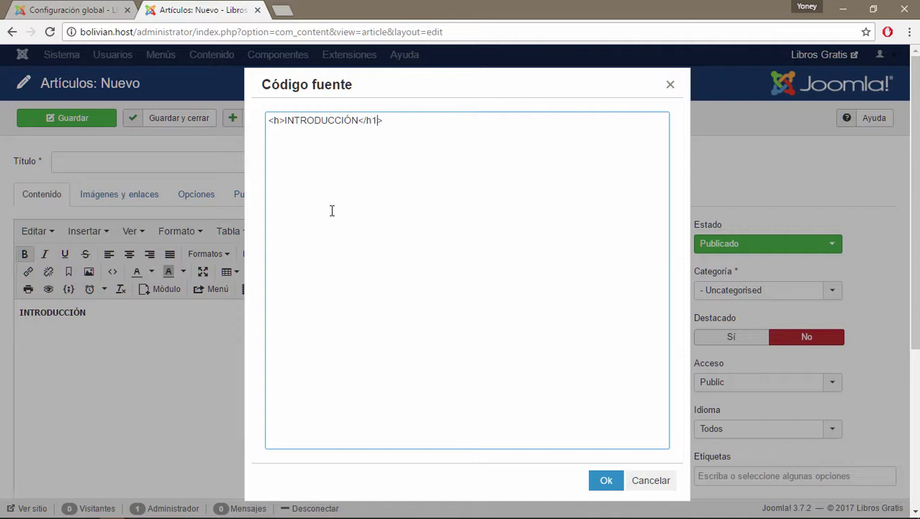
pyautogui.write('1')
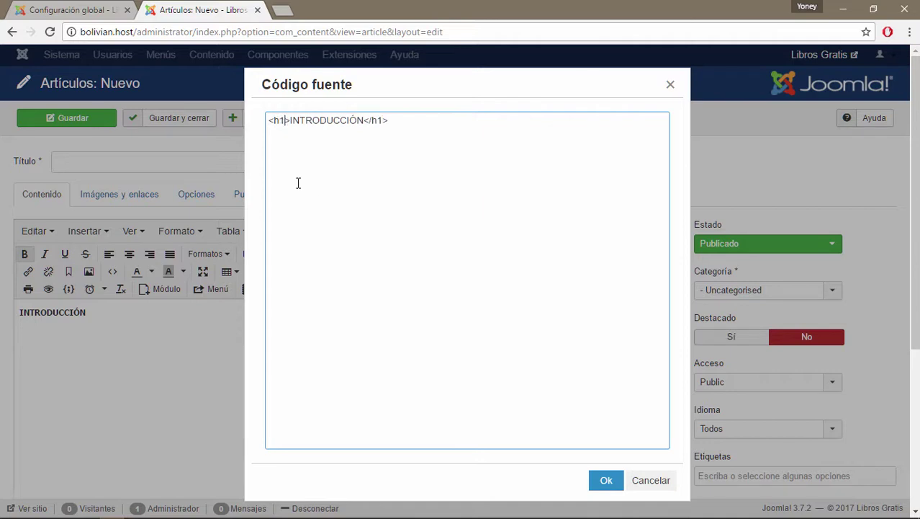
pyautogui.click(391, 120)
pyautogui.keyDown('shift'); pyautogui.click(266, 121); pyautogui.keyUp('shift')
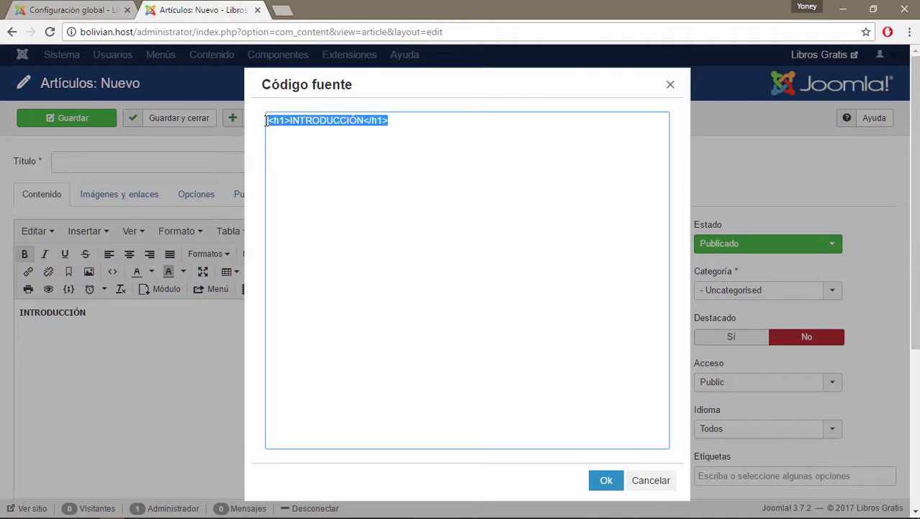
pyautogui.click(608, 482)
# - Examine how the INTRODUCCIÓN heading is formatted in the article body and compare it with the editor's bold option
pyautogui.moveTo(109, 315); pyautogui.dragTo(14, 313)
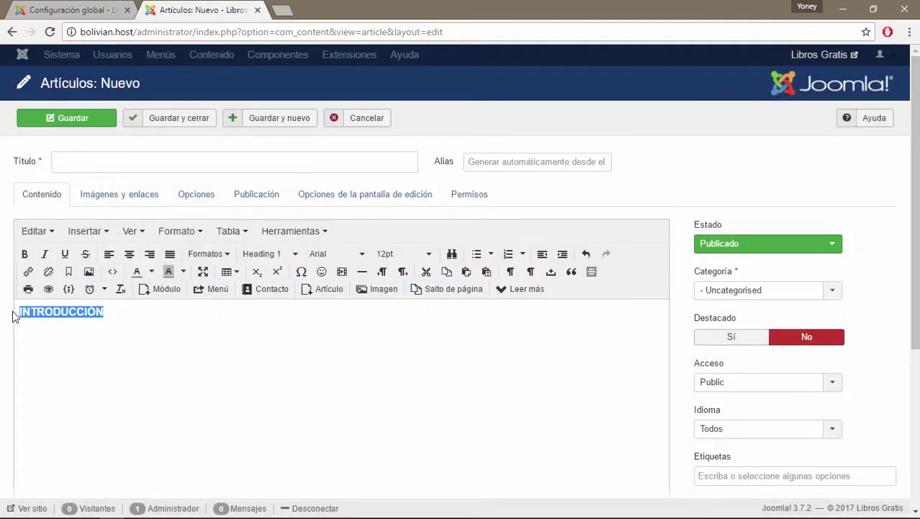
pyautogui.click(142, 332)
pyautogui.click(24, 253)
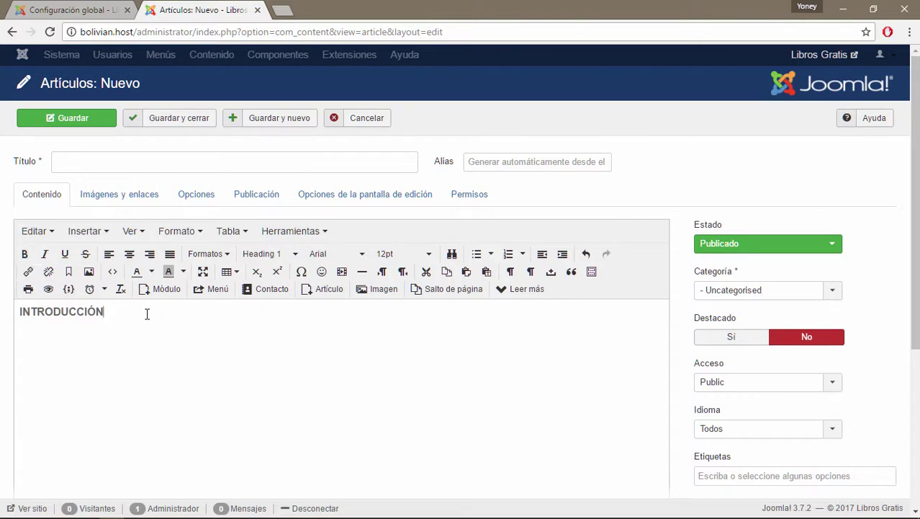
pyautogui.scroll(-2, 106, 314)
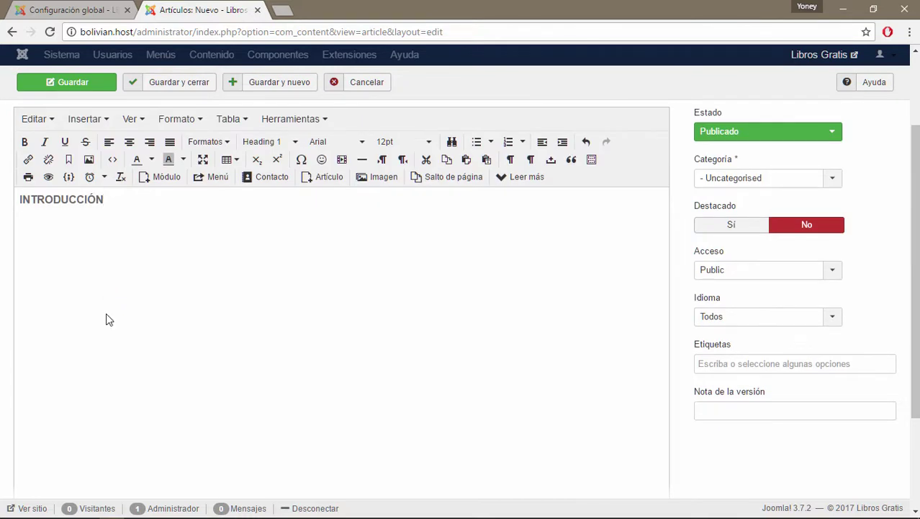
pyautogui.moveTo(114, 199); pyautogui.dragTo(10, 199)
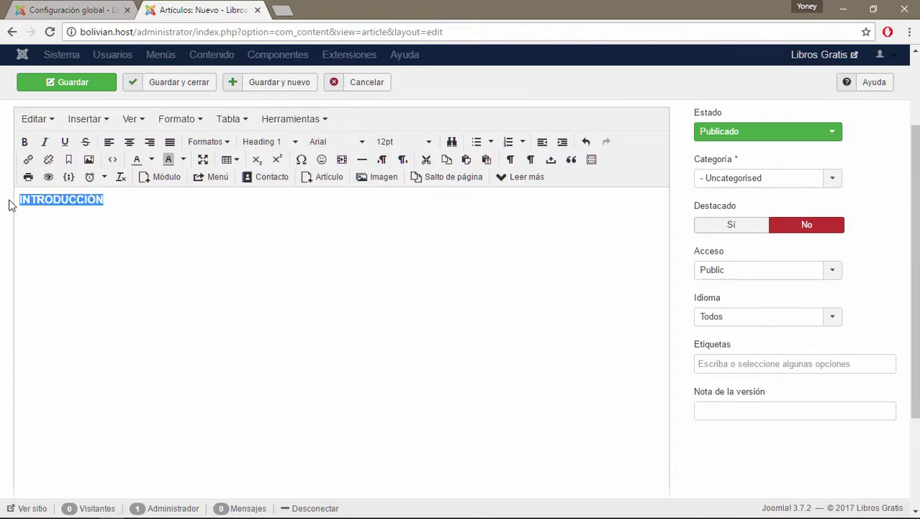
pyautogui.click(144, 284)
pyautogui.moveTo(107, 198); pyautogui.dragTo(24, 198)
pyautogui.click(136, 211)
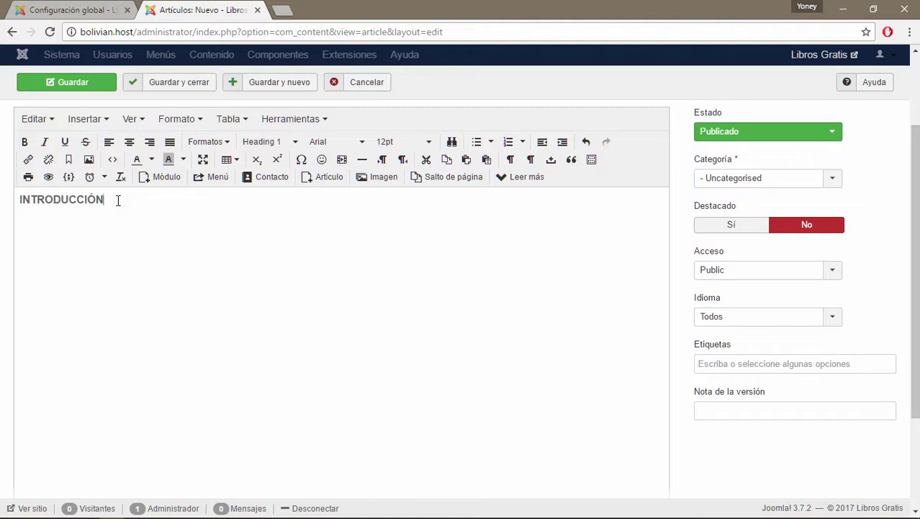
pyautogui.moveTo(118, 200); pyautogui.dragTo(21, 201)
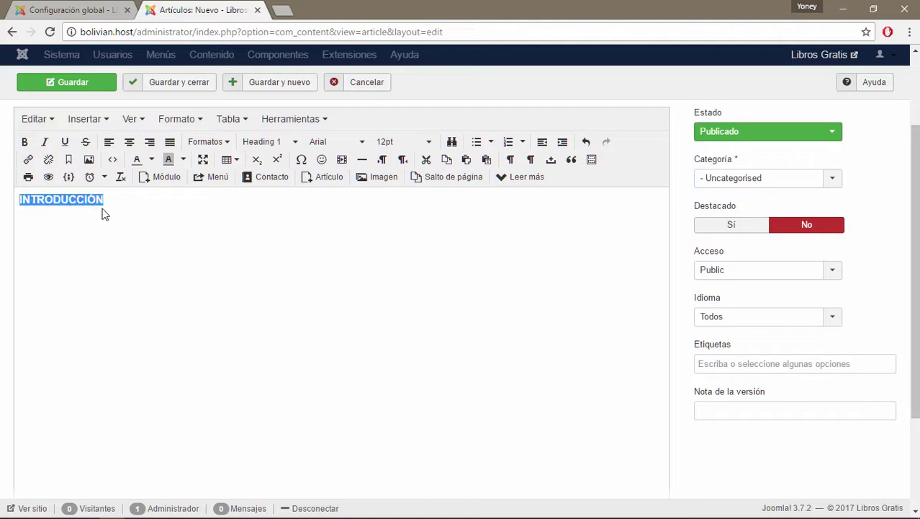
pyautogui.click(124, 203)
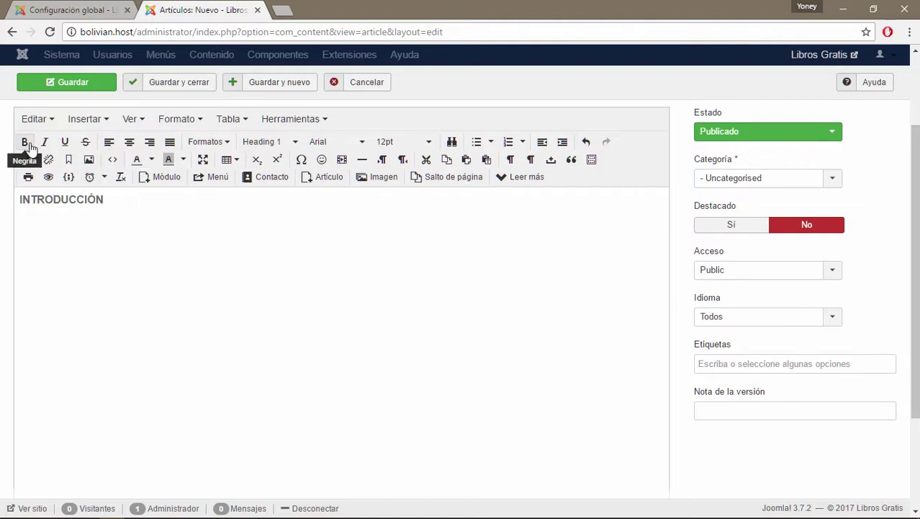
# - Return to the global configuration and review the Editor predeterminado setting and the site metadata fields
pyautogui.click(94, 9)
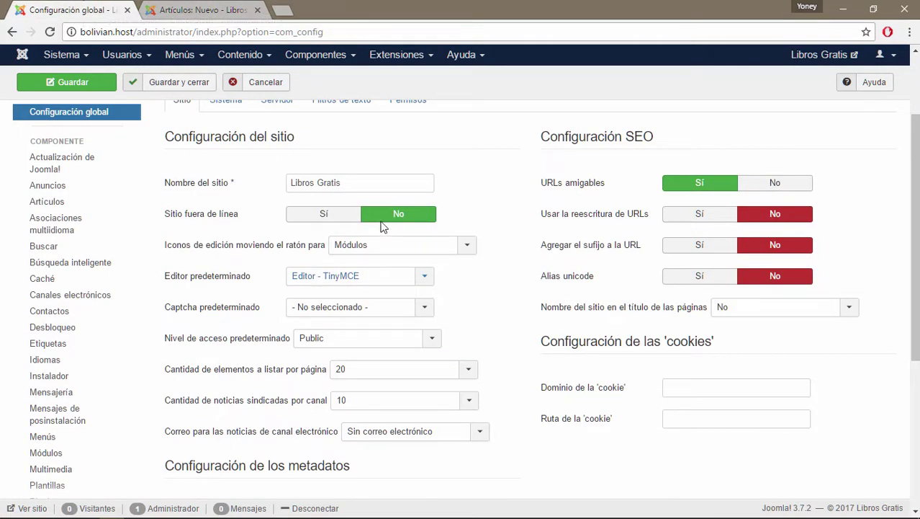
pyautogui.scroll(-1, 505, 420)
pyautogui.scroll(-3, 506, 419)
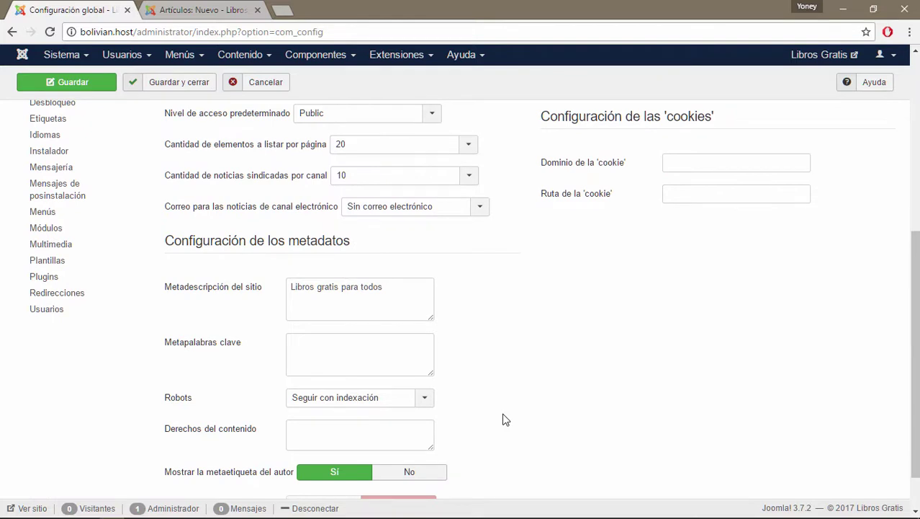
pyautogui.scroll(2, 506, 419)
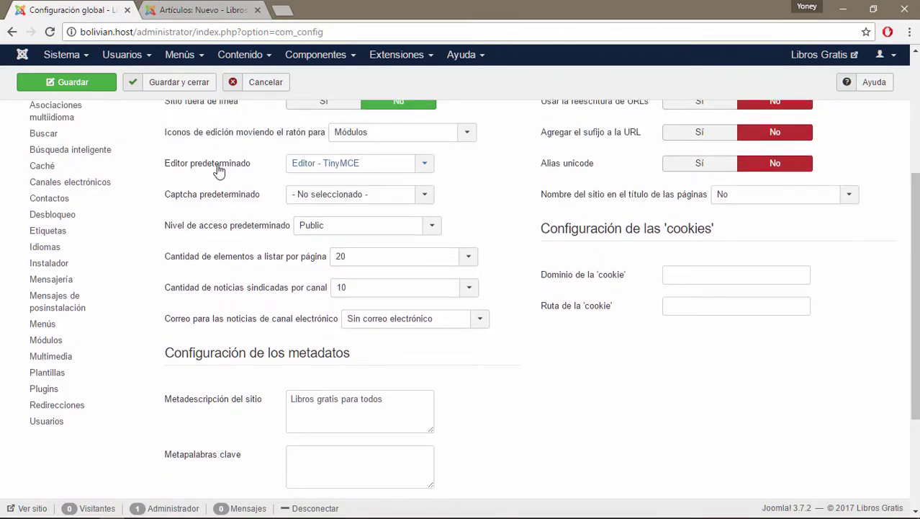
# - Go back to the new article and delete the INTRODUCCIÓN heading from its body
pyautogui.click(202, 10)
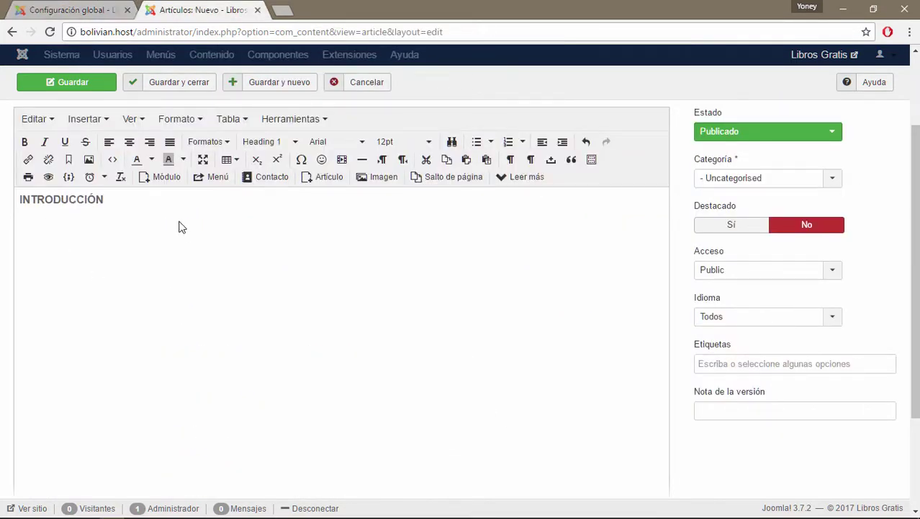
pyautogui.doubleClick(74, 199)
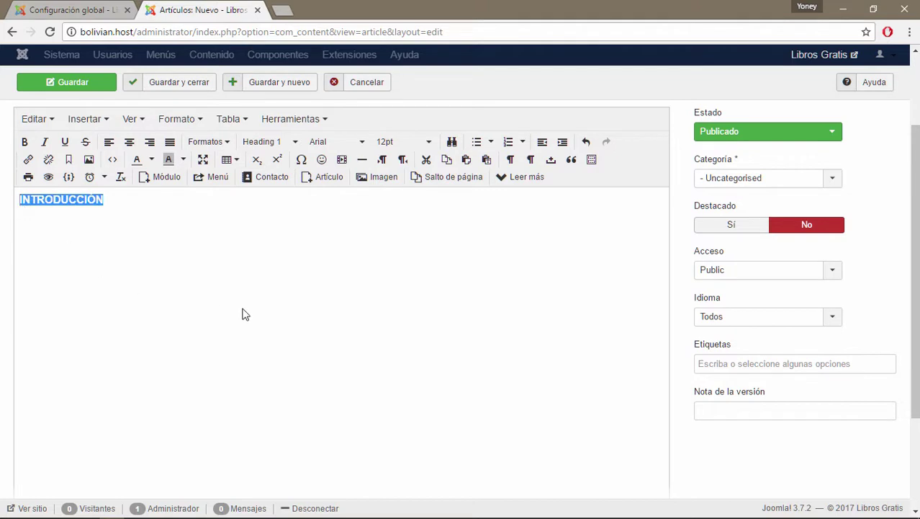
pyautogui.press('BackSpace')
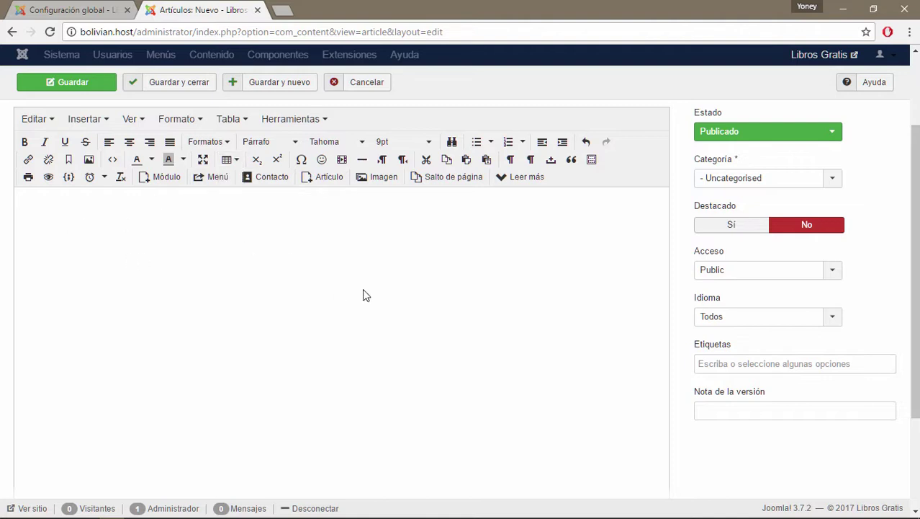
# - Examine the table size grid for inserting a table in the article, without inserting one
pyautogui.click(232, 160)
pyautogui.moveTo(253, 182)
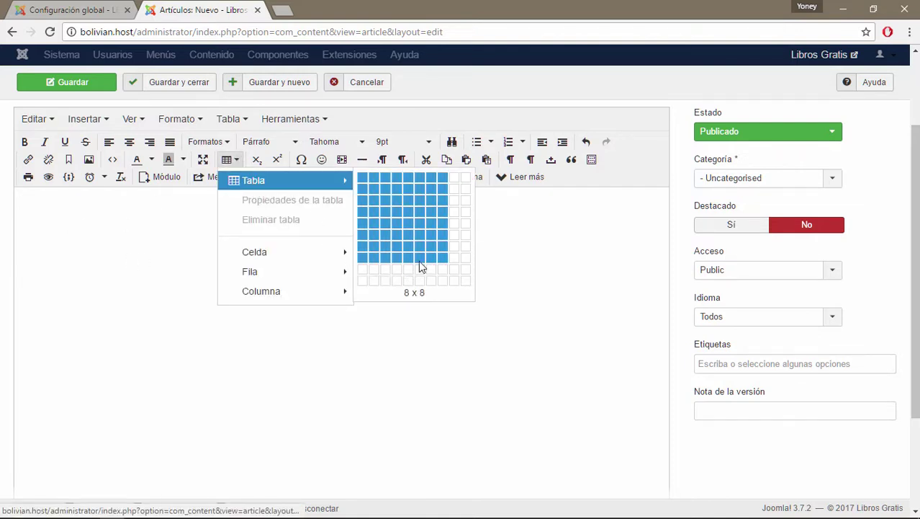
pyautogui.click(117, 247)
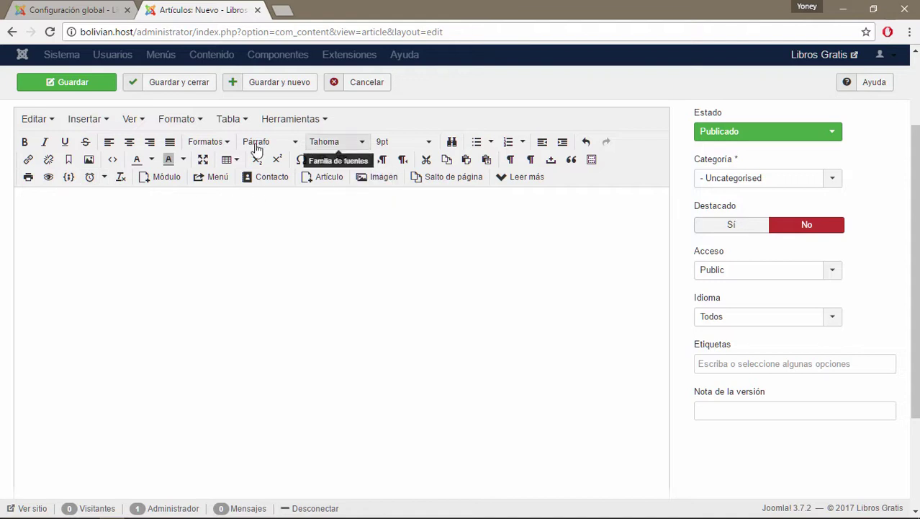
# - In the global configuration, set Editor predeterminado to Editor - CodeMirror and save the configuration
pyautogui.click(74, 10)
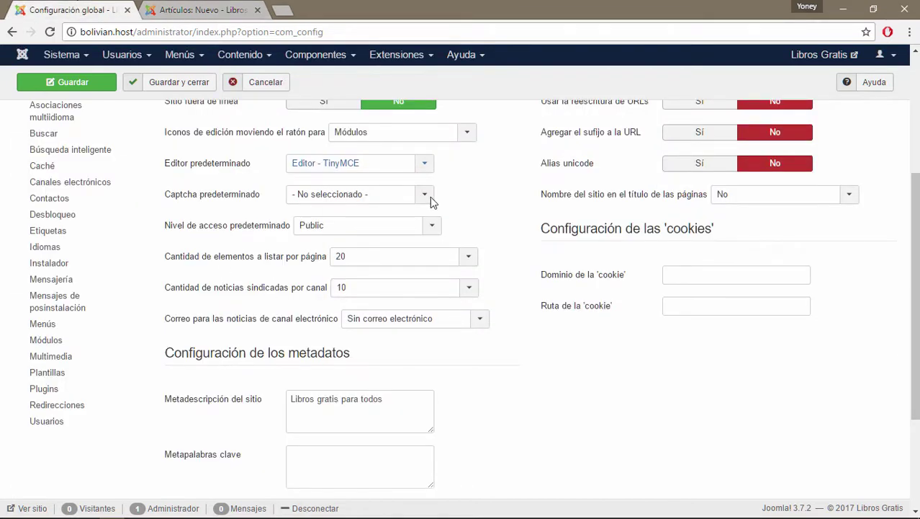
pyautogui.click(427, 168)
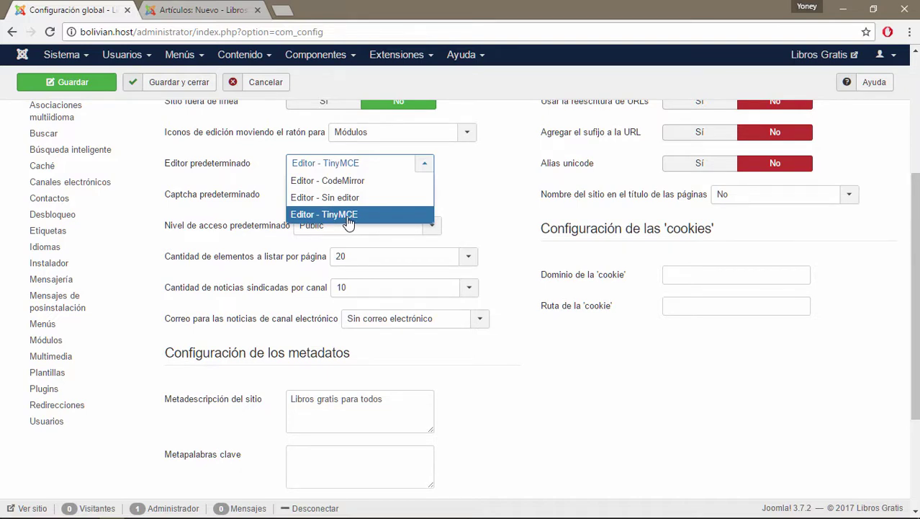
pyautogui.click(346, 182)
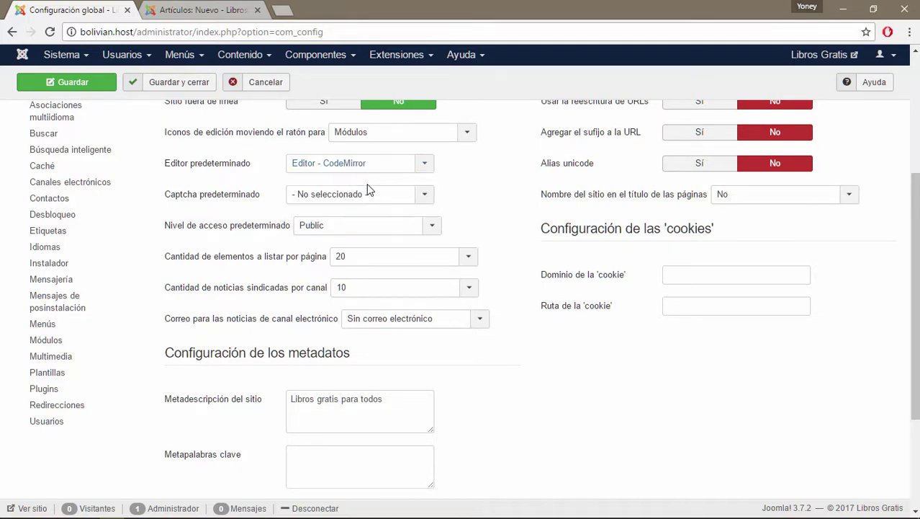
pyautogui.hotkey('ctrl', 's')
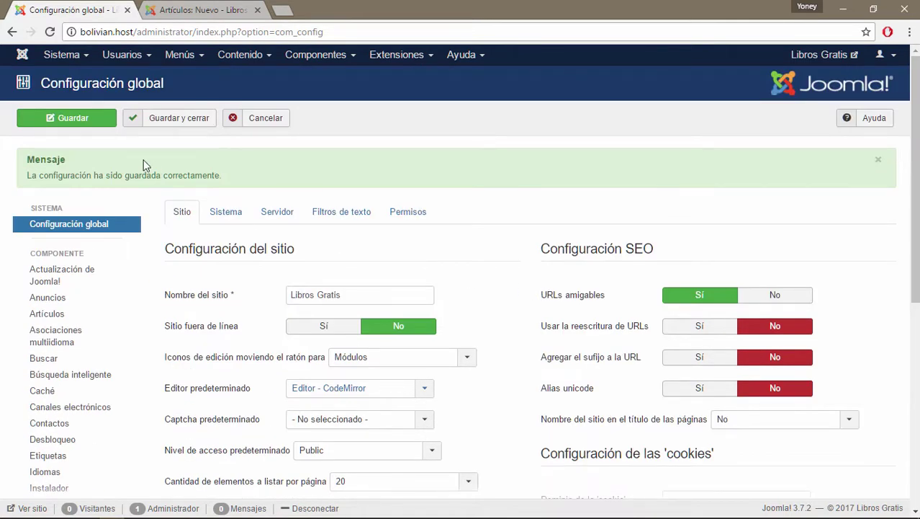
pyautogui.click(87, 122)
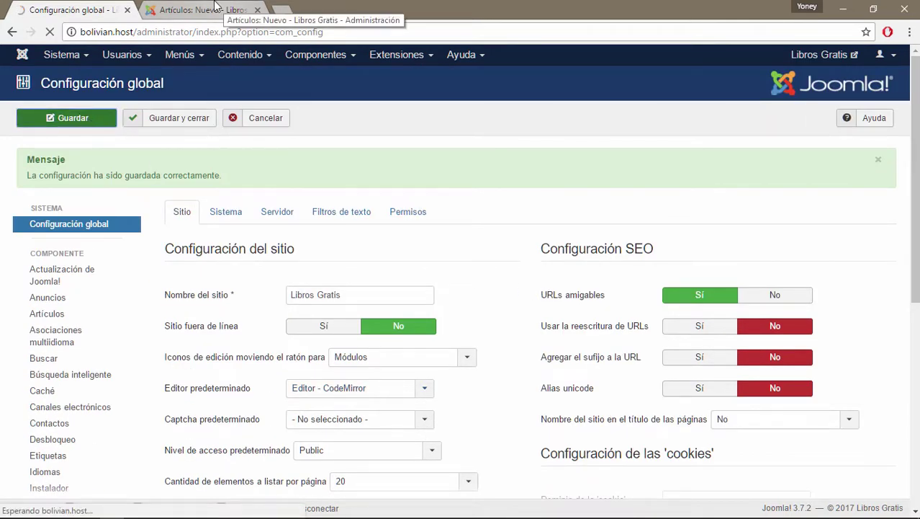
# - Reload the new article page, discarding unsaved changes, and look over its content editor
pyautogui.click(215, 9)
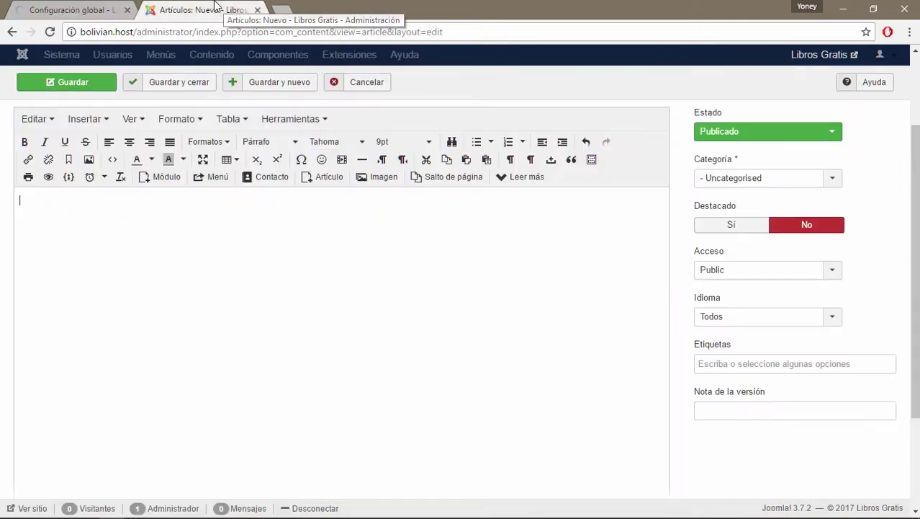
pyautogui.click(50, 31)
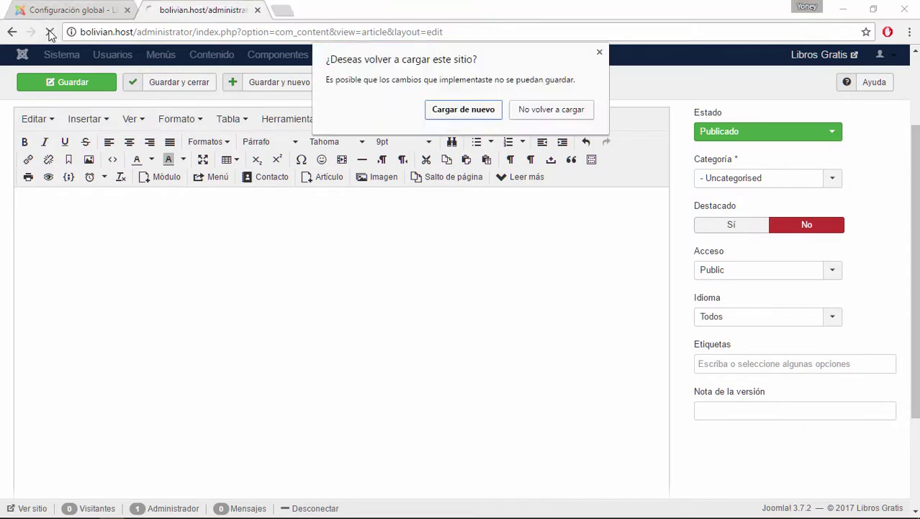
pyautogui.click(477, 110)
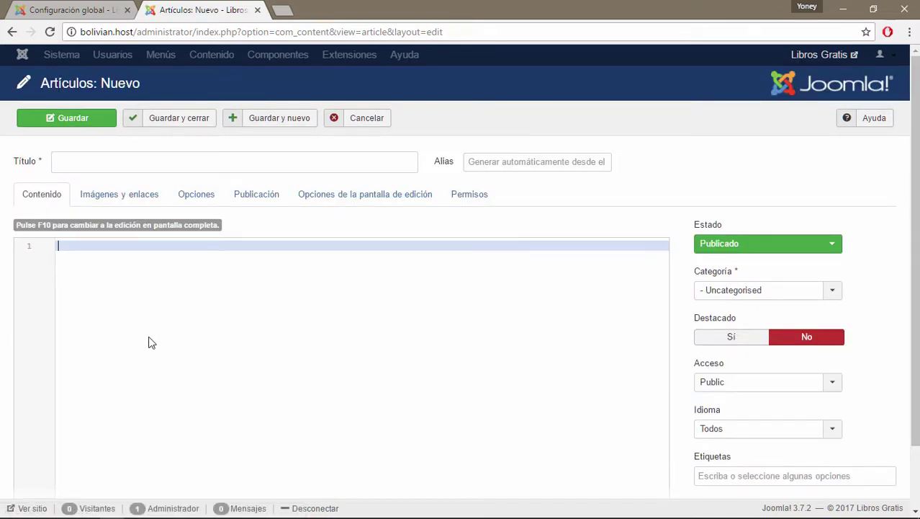
pyautogui.scroll(-1, 512, 357)
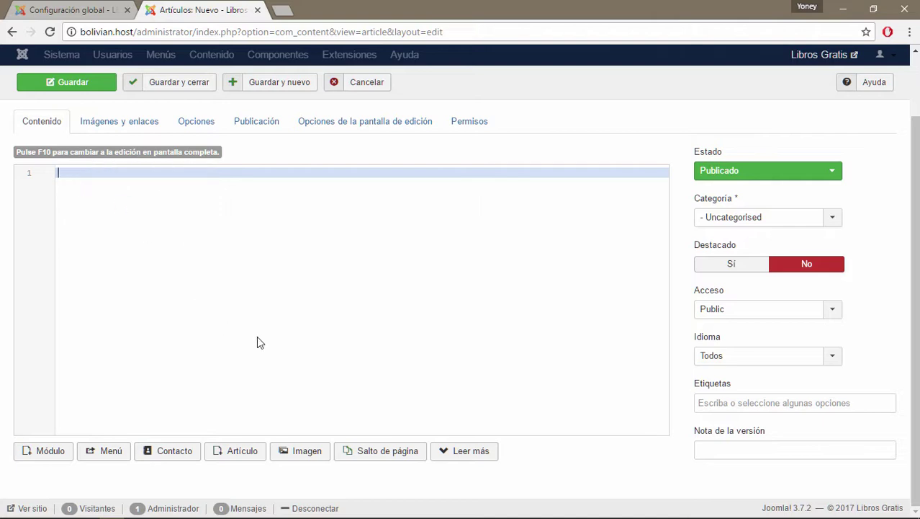
# - Go back to the global configuration, set Editor predeterminado to Editor - Sin editor, and save
pyautogui.click(65, 10)
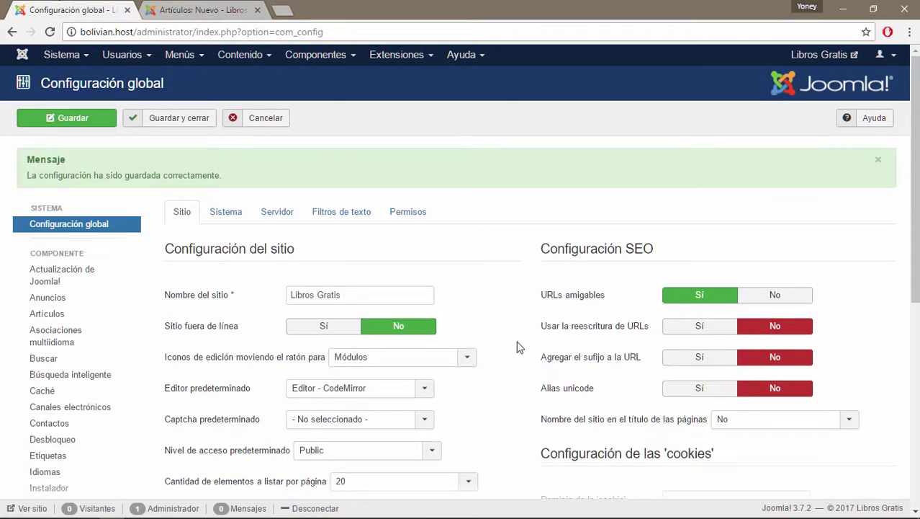
pyautogui.scroll(-3, 533, 345)
pyautogui.click(424, 164)
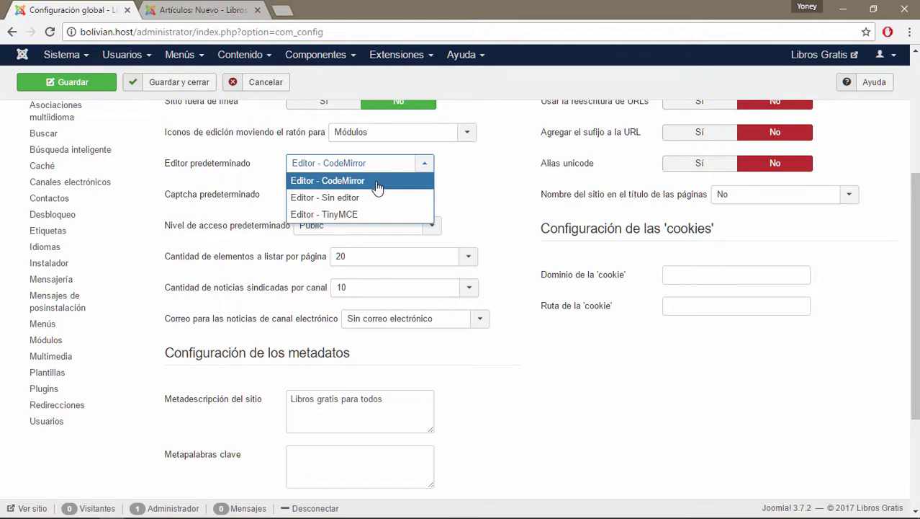
pyautogui.click(337, 198)
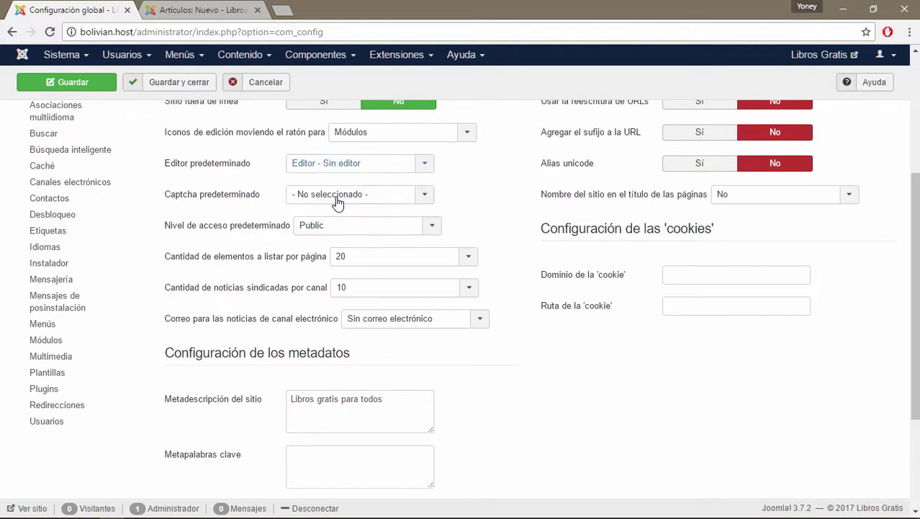
pyautogui.click(72, 82)
# - In the article's code editor, write an h1 tag pair and below it a p tag pair, each spread over several lines
pyautogui.click(198, 8)
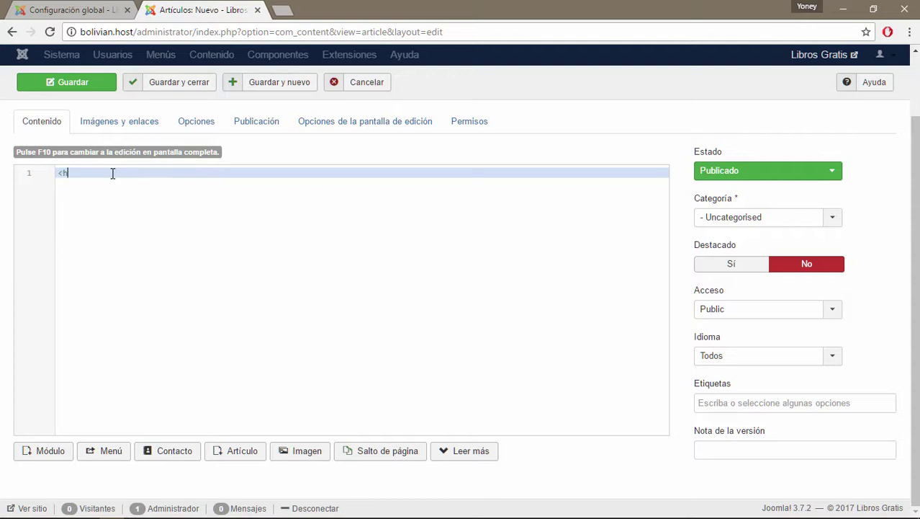
pyautogui.write('>')
pyautogui.press('Return')
pyautogui.write('<')
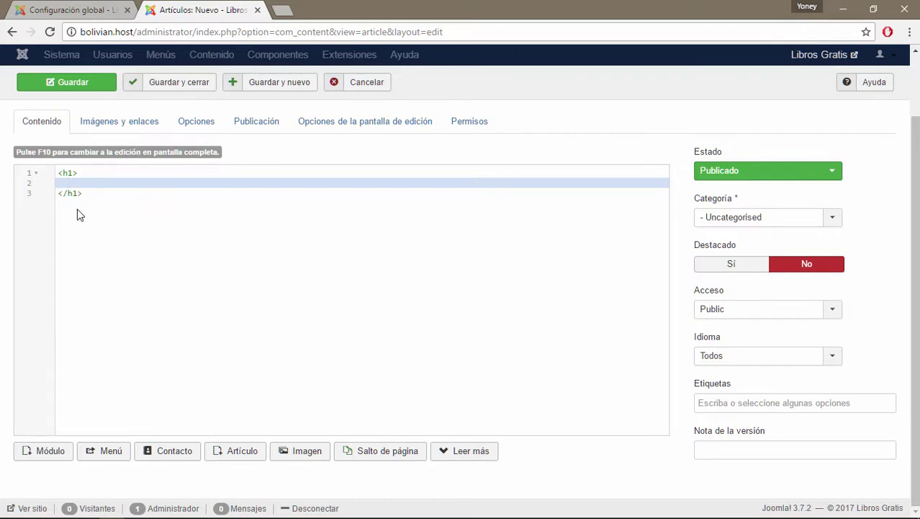
pyautogui.click(102, 197)
pyautogui.press('Return')
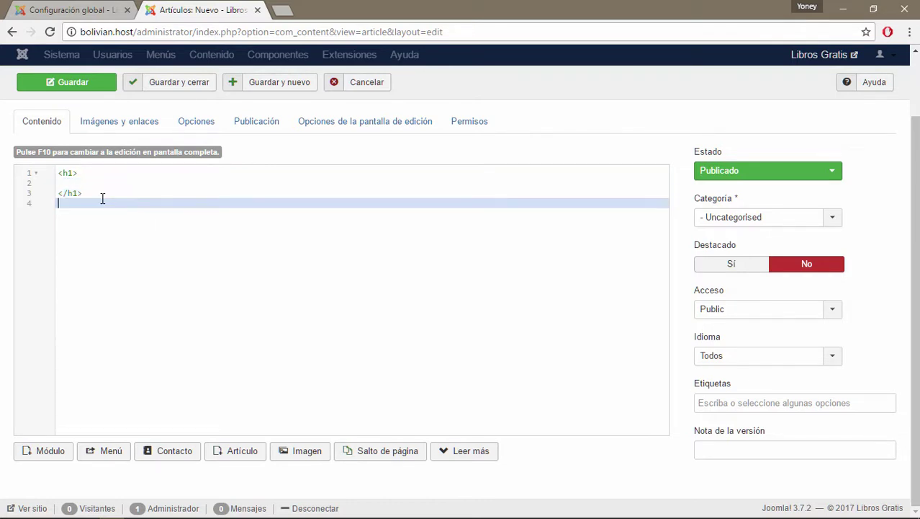
pyautogui.write('<p>')
pyautogui.press('Return')
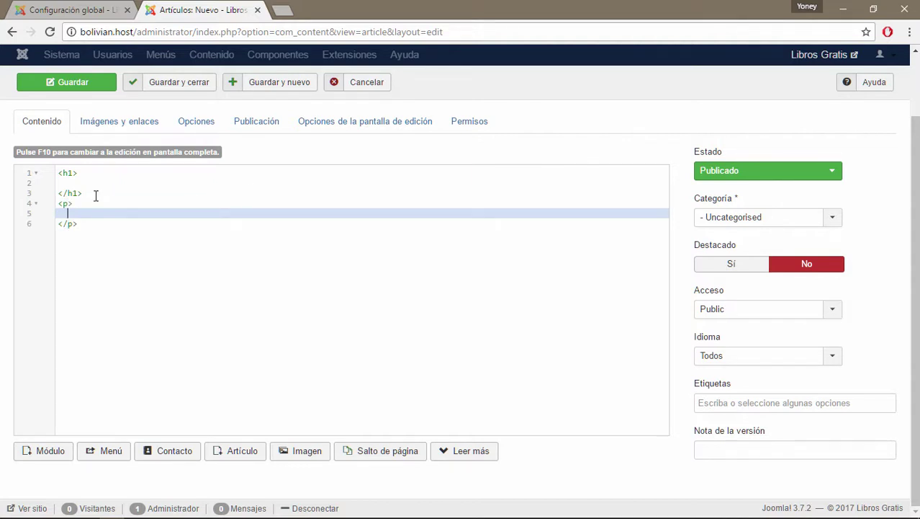
# - Check the saved default editor in the global configuration, then reload the new article to view its plain content area
pyautogui.click(84, 9)
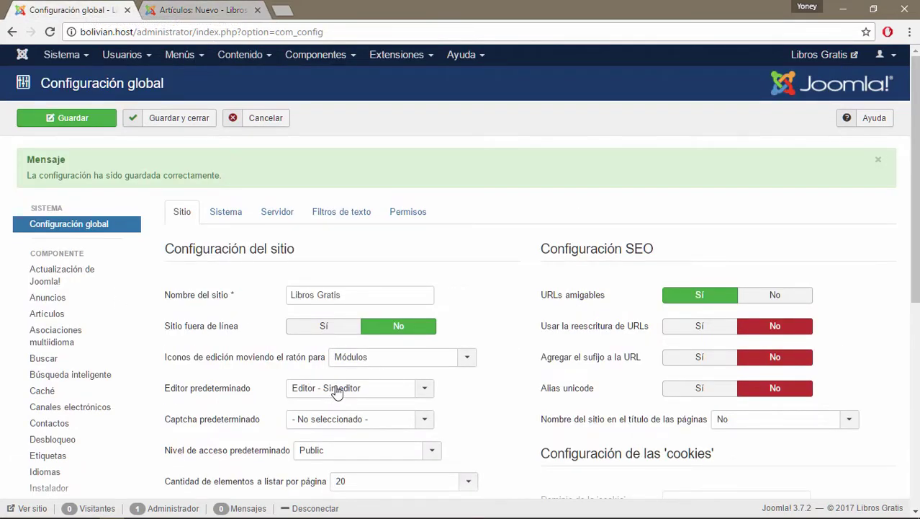
pyautogui.click(202, 9)
pyautogui.click(51, 33)
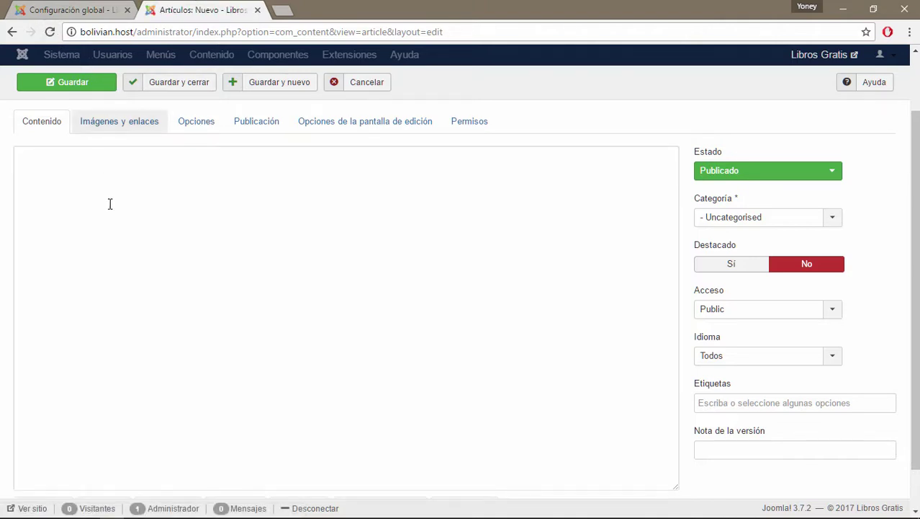
pyautogui.click(173, 289)
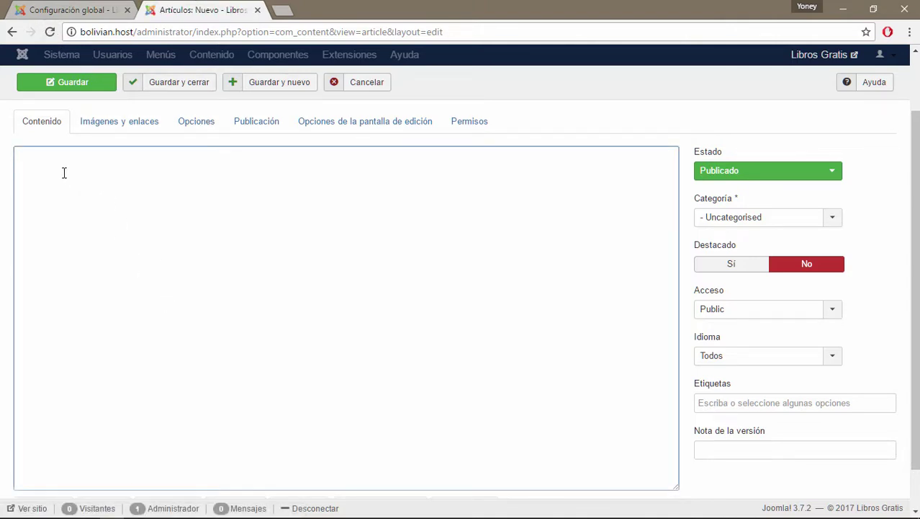
# - Review the Editor predeterminado options in the global configuration, keeping Editor - Sin editor selected
pyautogui.click(75, 9)
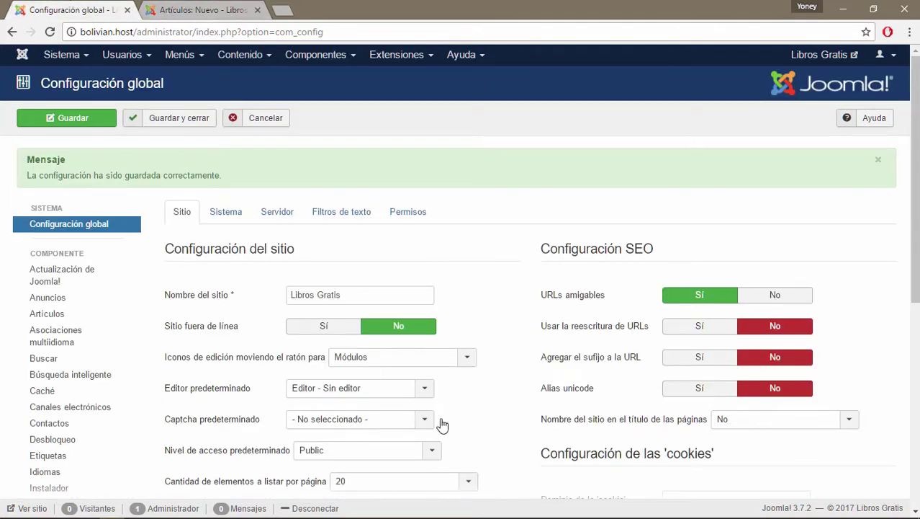
pyautogui.scroll(-3, 428, 287)
pyautogui.click(425, 277)
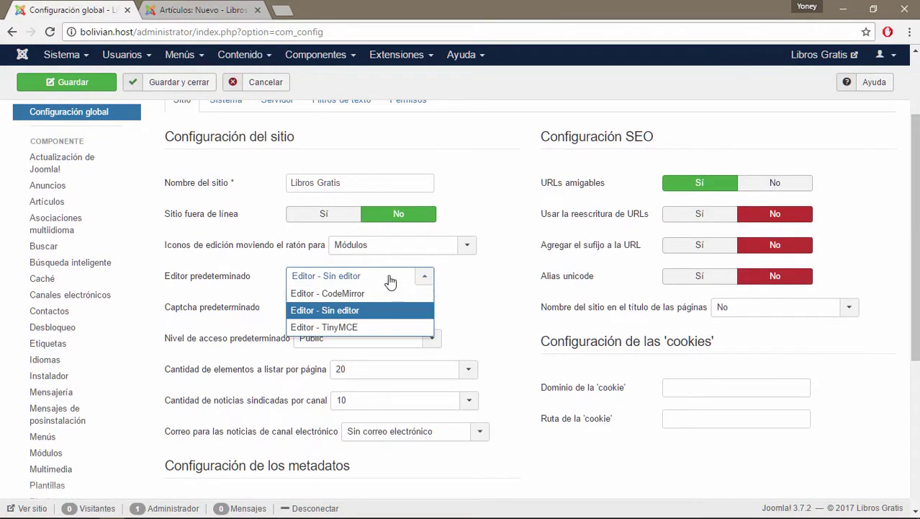
pyautogui.click(326, 310)
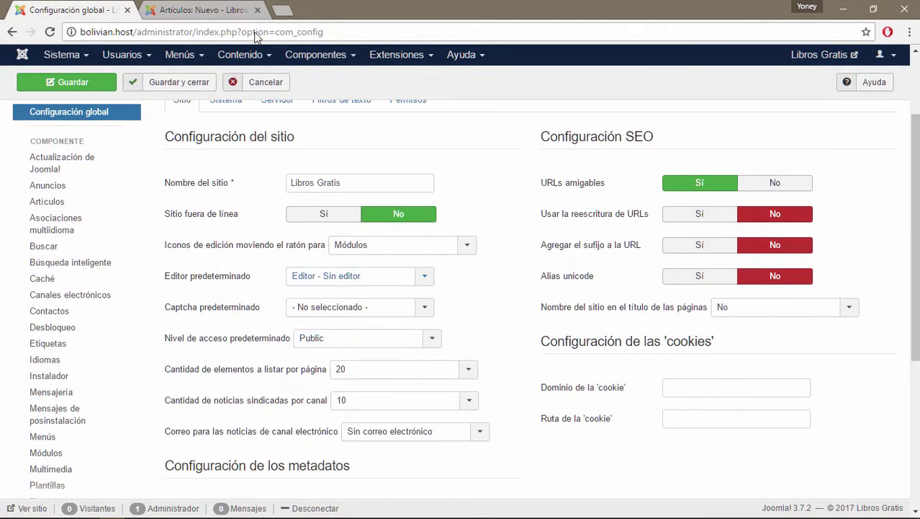
# - Write INTRODUCCIÓN and, on a second line, "Contenido de todo este artículo" in the article body, correcting the heading's spelling
pyautogui.click(198, 10)
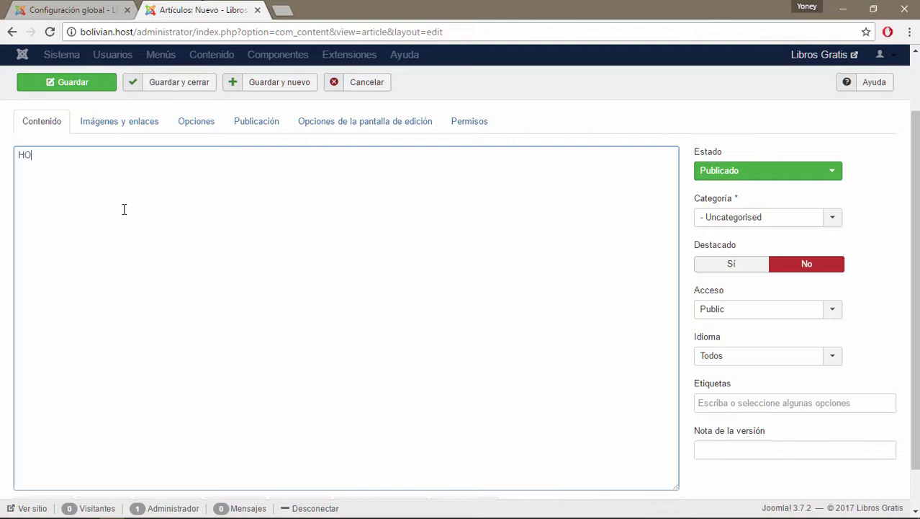
pyautogui.write('NTRODUCCION')
pyautogui.press('Return')
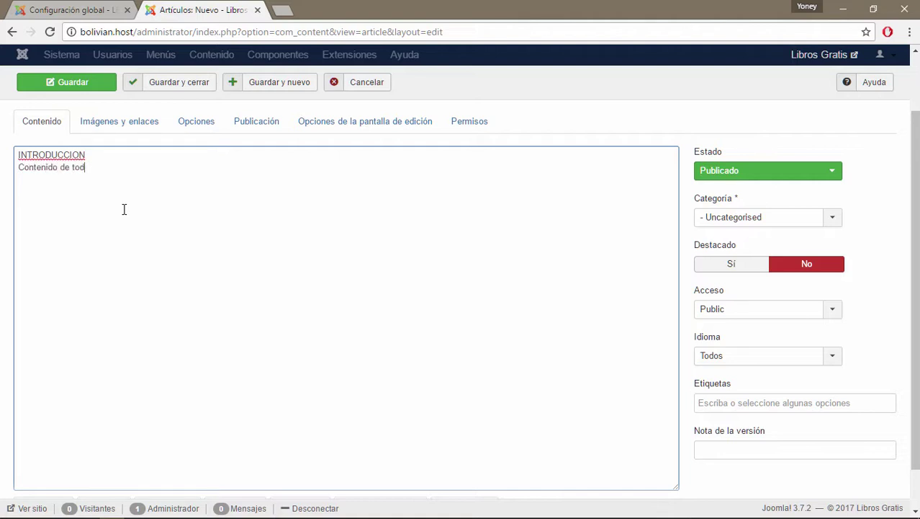
pyautogui.write('ícul')
pyautogui.press('BackSpace')
pyautogui.press('super+space')
pyautogui.rightClick(79, 154)
pyautogui.click(119, 161)
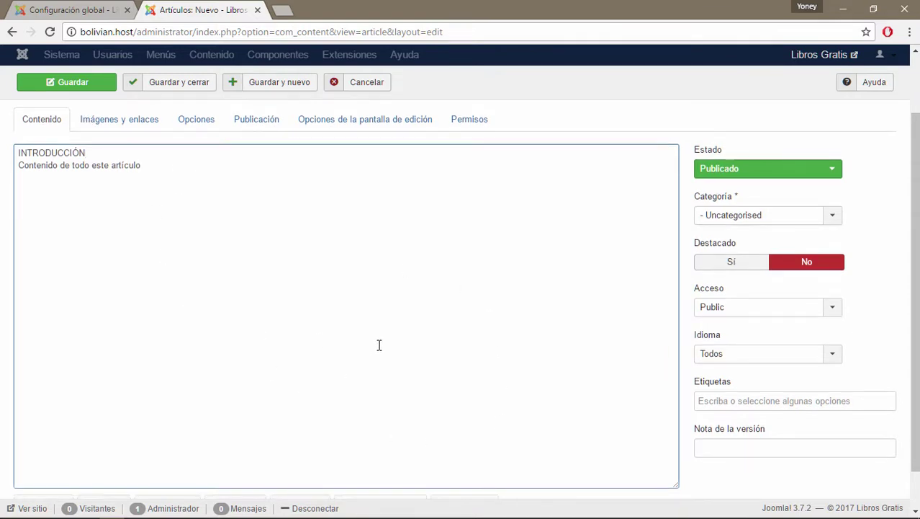
pyautogui.scroll(-1, 379, 351)
pyautogui.scroll(2, 310, 319)
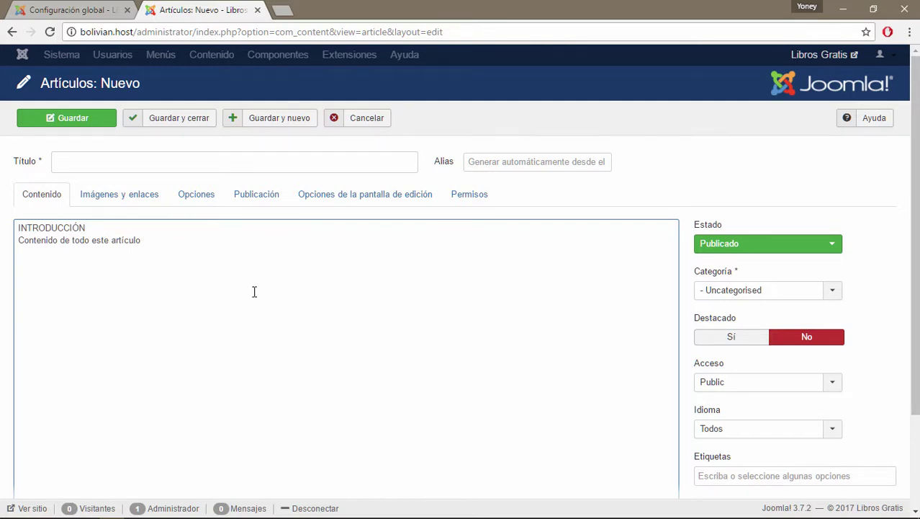
# - Set Editor predeterminado back to Editor - TinyMCE in the global configuration and save
pyautogui.click(80, 8)
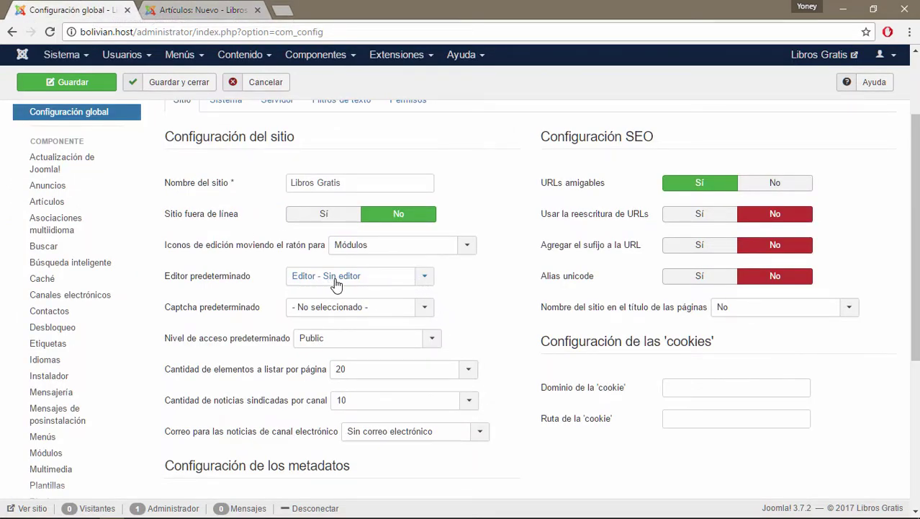
pyautogui.click(424, 277)
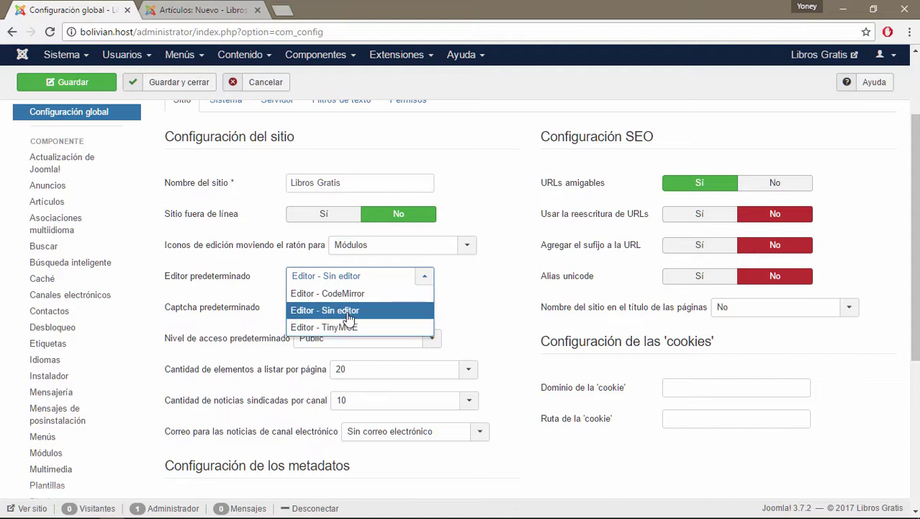
pyautogui.click(353, 330)
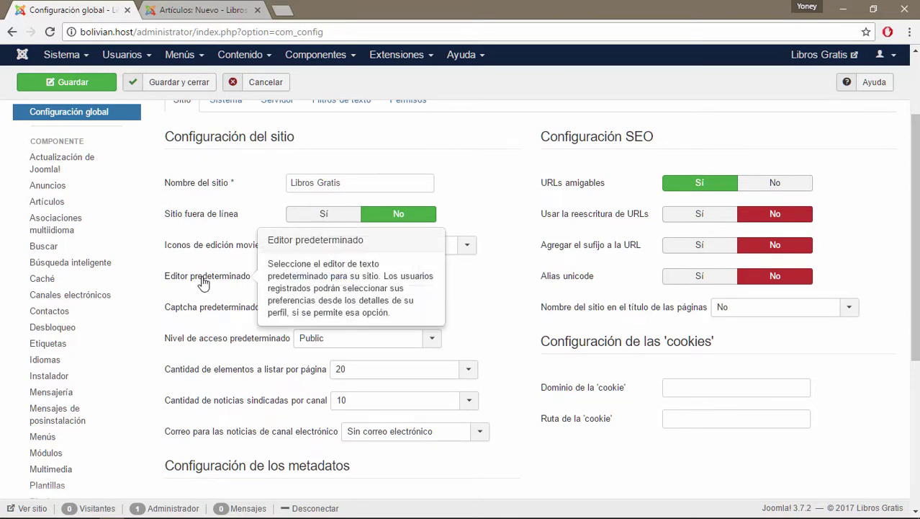
pyautogui.click(80, 84)
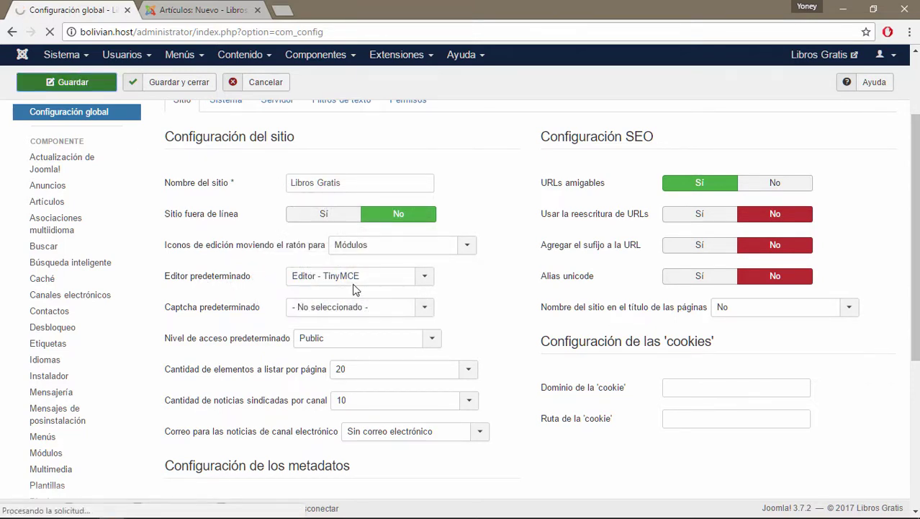
# - Reload the new article to check its TinyMCE toolbar, and return to the global configuration
pyautogui.click(191, 10)
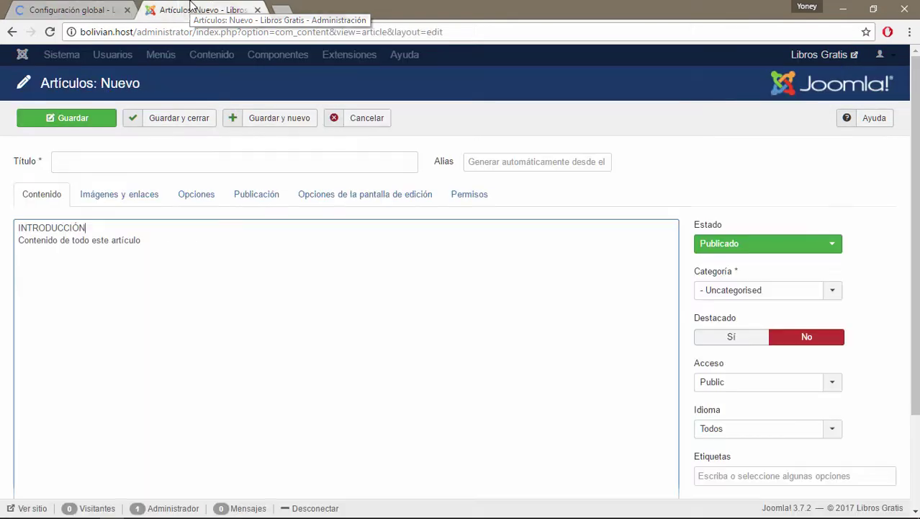
pyautogui.press('F5')
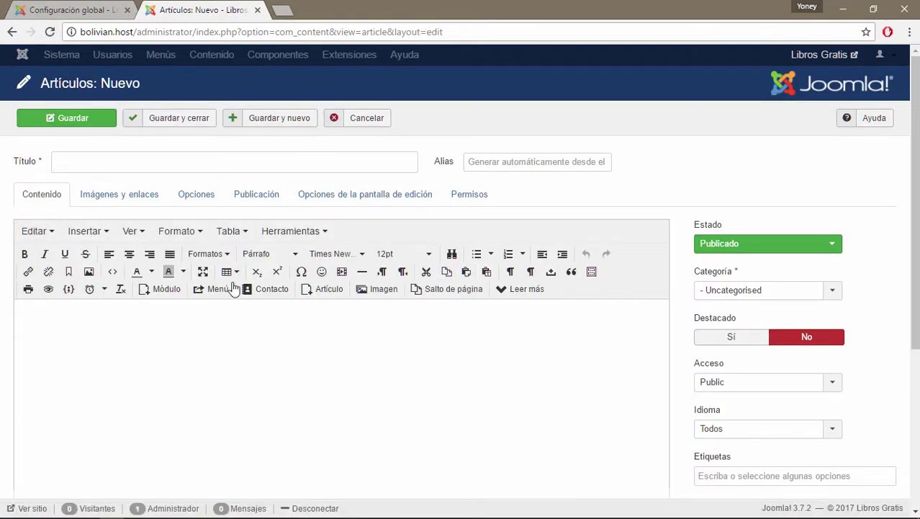
pyautogui.click(101, 12)
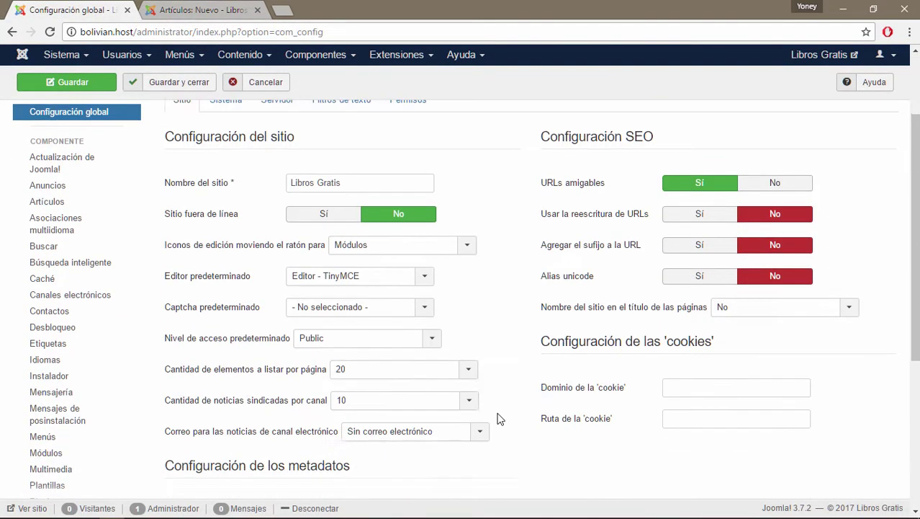
# - Check the TinyMCE editor in the new article once more, and save the global configuration again
pyautogui.click(204, 9)
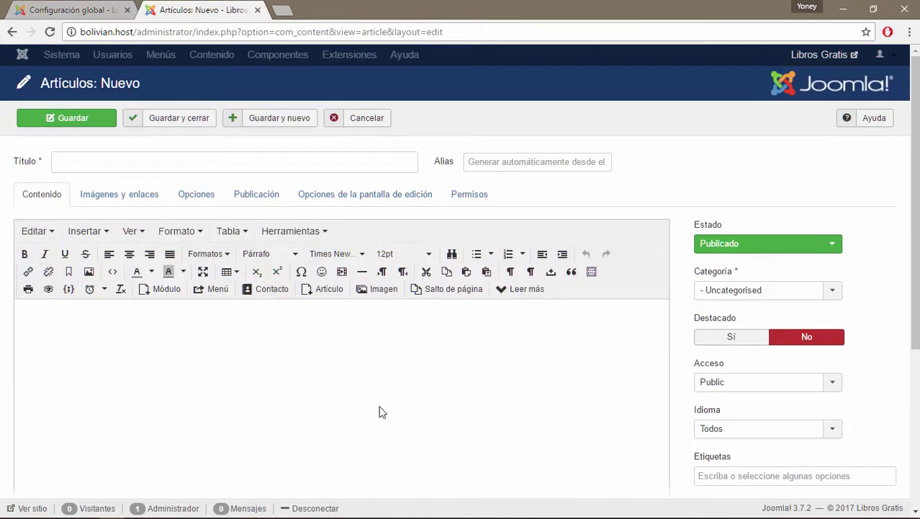
pyautogui.click(75, 14)
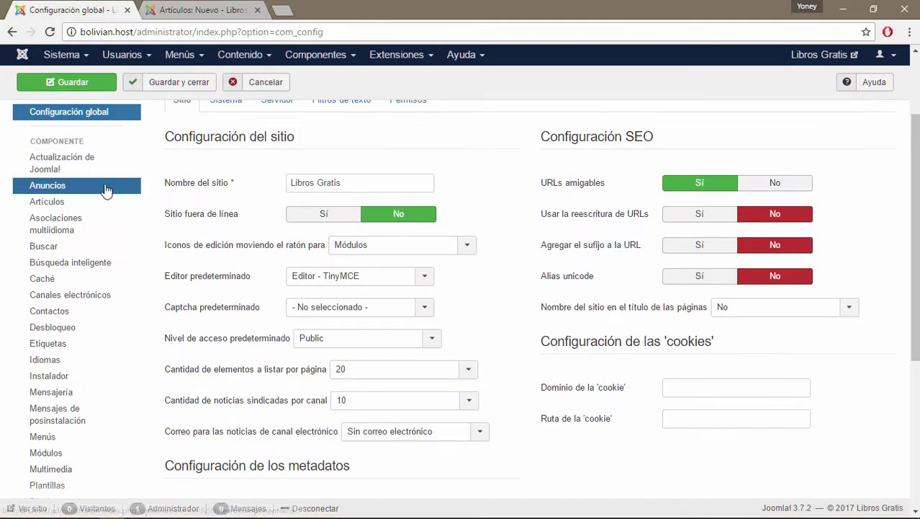
pyautogui.click(66, 81)
pyautogui.click(84, 55)
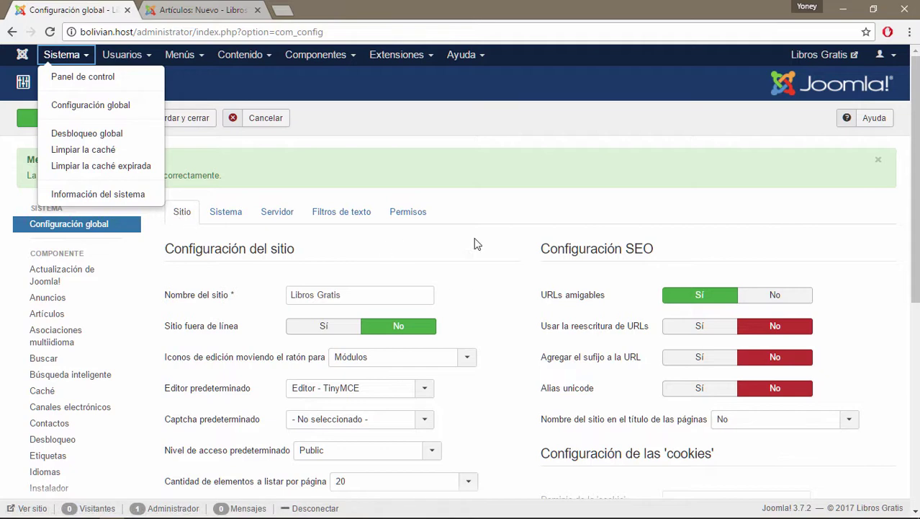
pyautogui.click(504, 214)
# - Check the Captcha predeterminado setting, and open the site author's /contacto/ page in a new browser tab to view the reCAPTCHA below its form
pyautogui.scroll(-3, 355, 311)
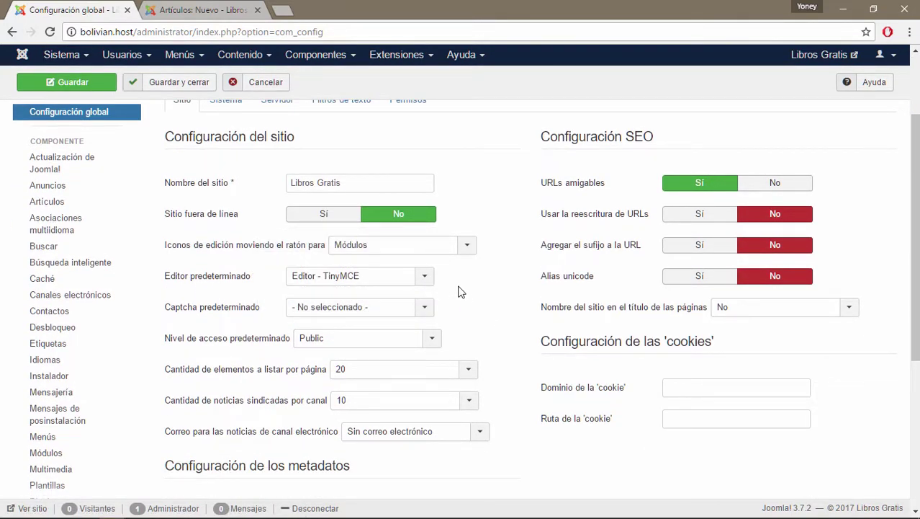
pyautogui.scroll(-3, 461, 291)
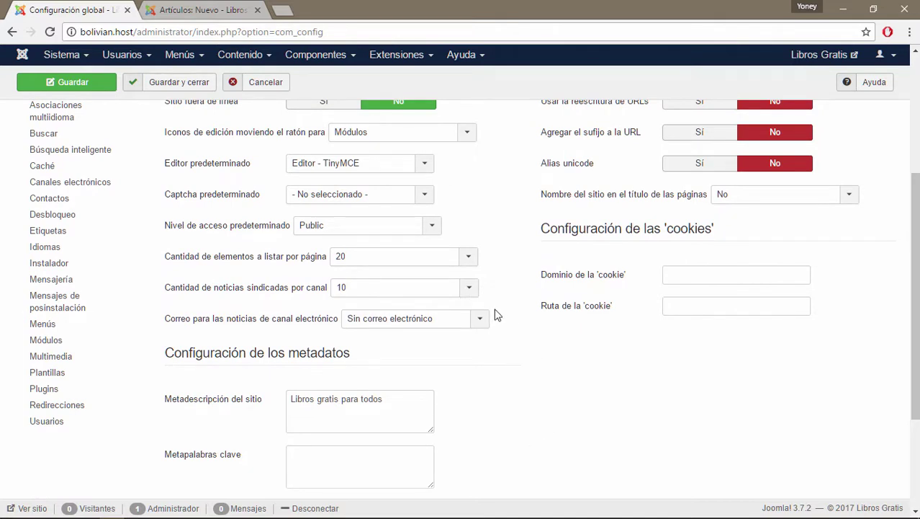
pyautogui.moveTo(214, 201)
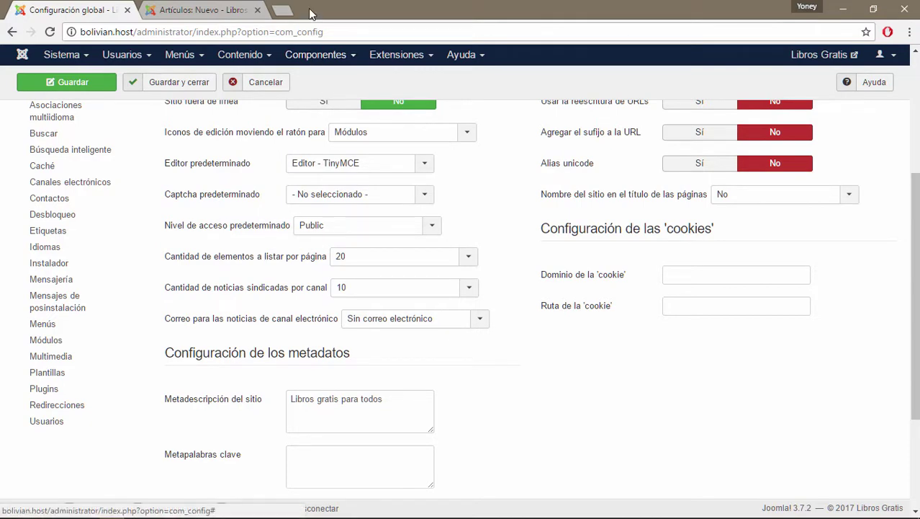
pyautogui.click(284, 9)
pyautogui.write('yoneygallardo.com')
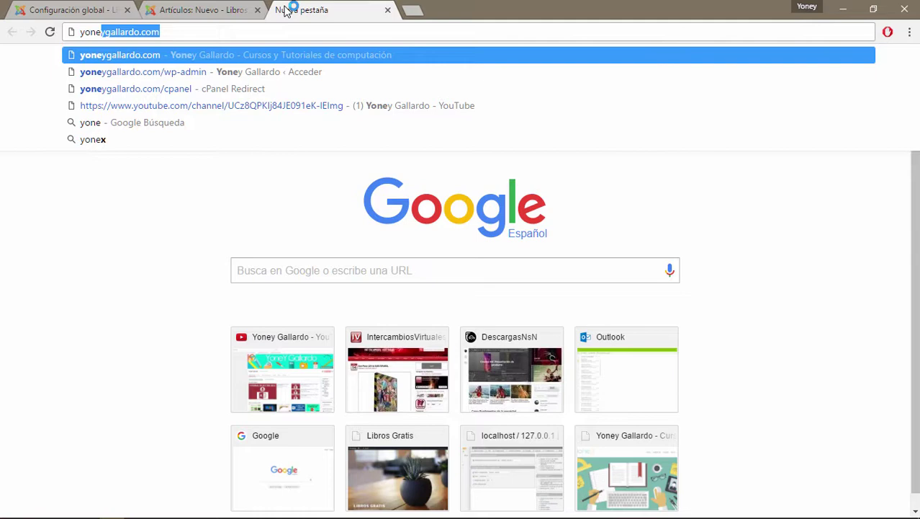
pyautogui.press('Right')
pyautogui.write('/conta')
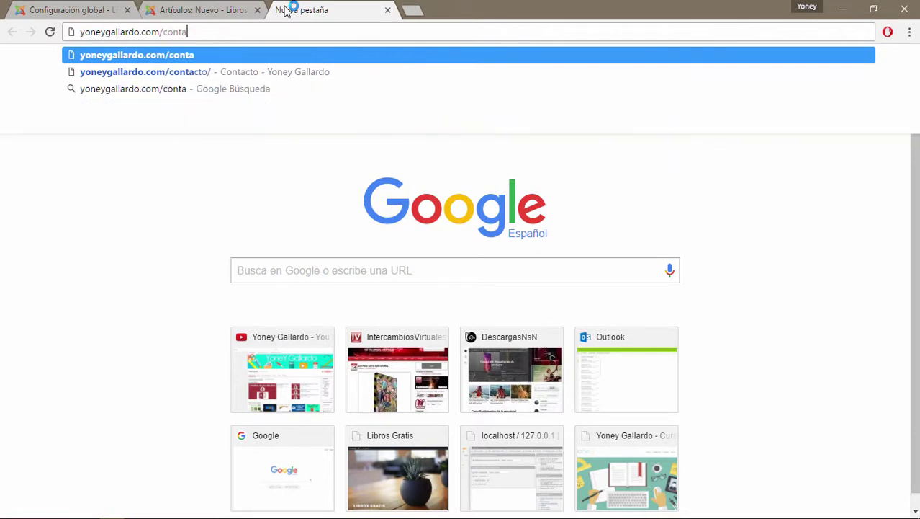
pyautogui.press('Down')
pyautogui.press('Return')
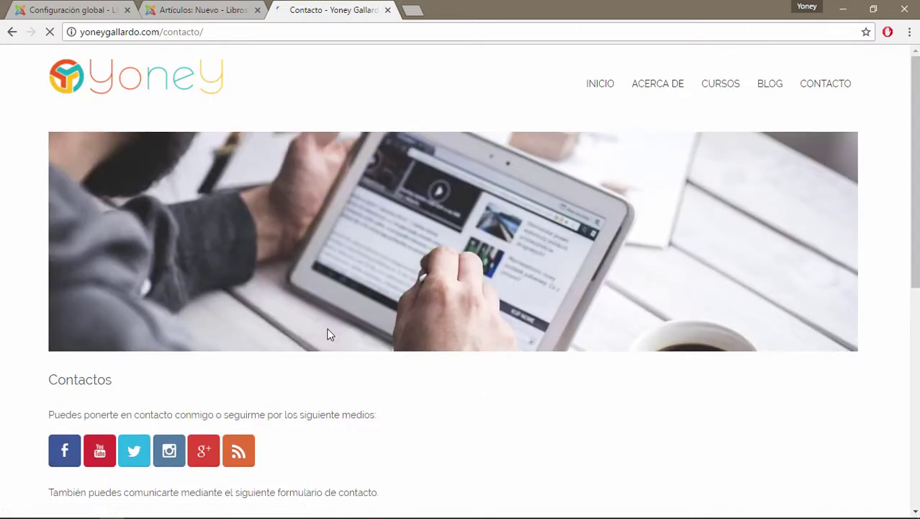
pyautogui.scroll(-6, 327, 333)
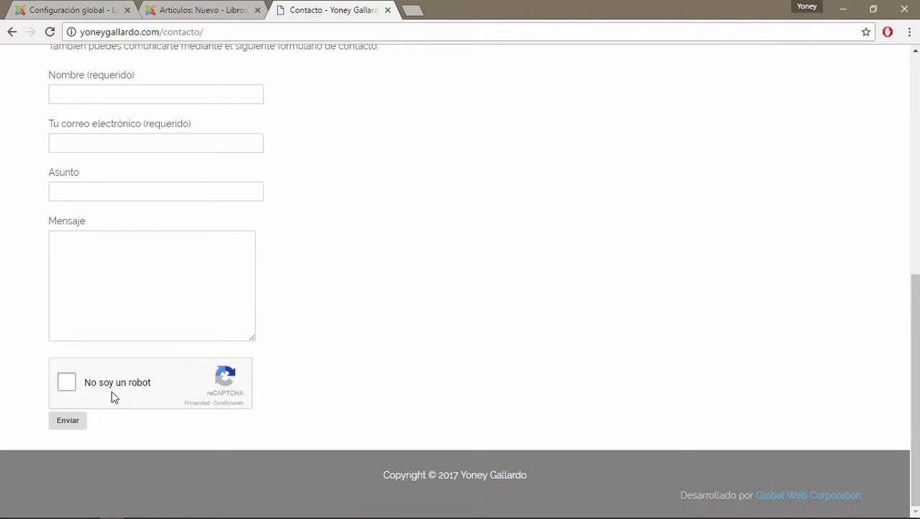
# - Close the contact page and review the Captcha predeterminado options in the global configuration, keeping - No seleccionado -
pyautogui.click(387, 11)
pyautogui.click(72, 9)
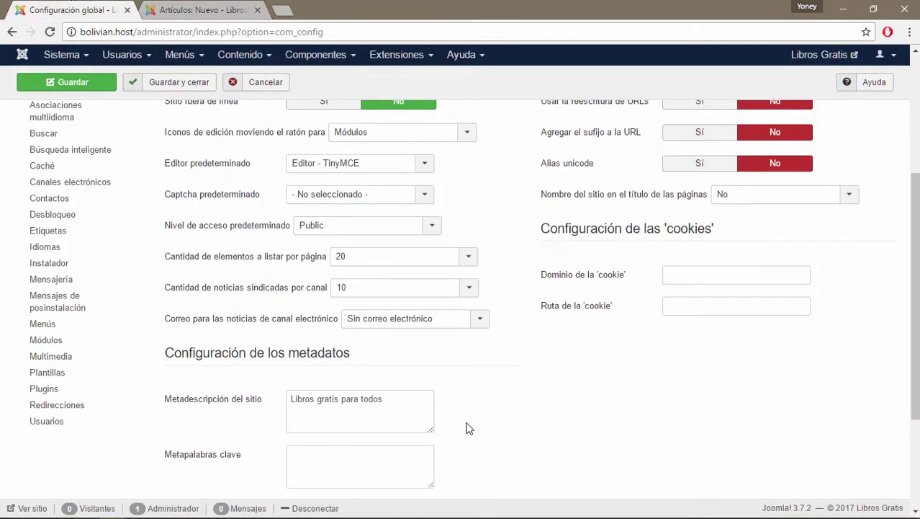
pyautogui.click(425, 194)
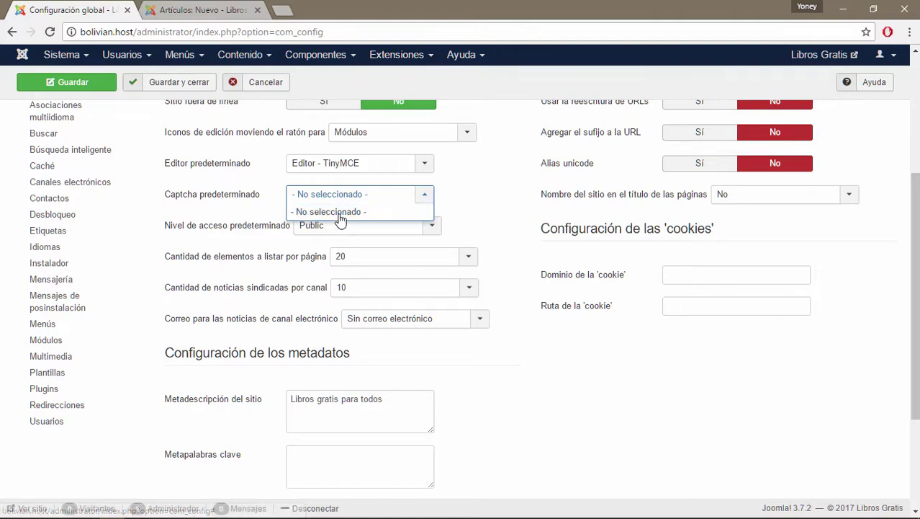
pyautogui.click(550, 477)
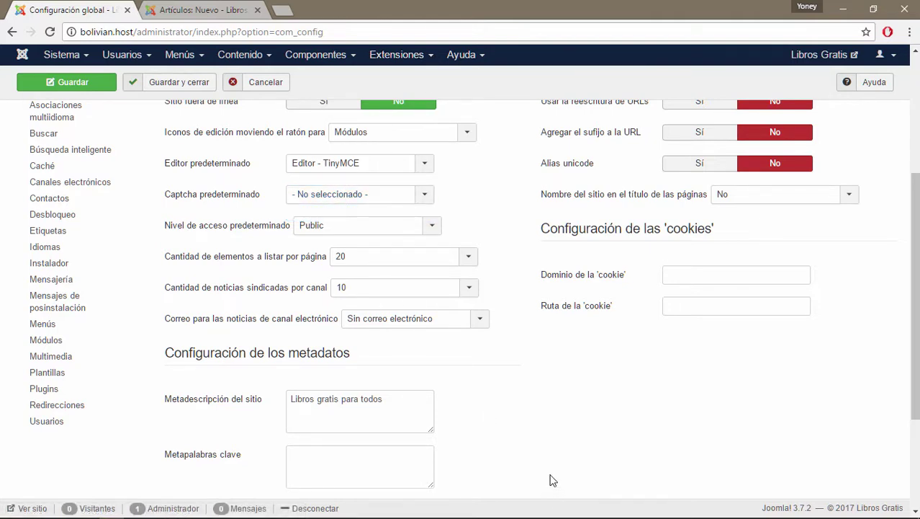
# - Reopen the site author's /contacto/ page in a new browser tab and view its contact form down to the reCAPTCHA
pyautogui.click(292, 10)
pyautogui.write('yon')
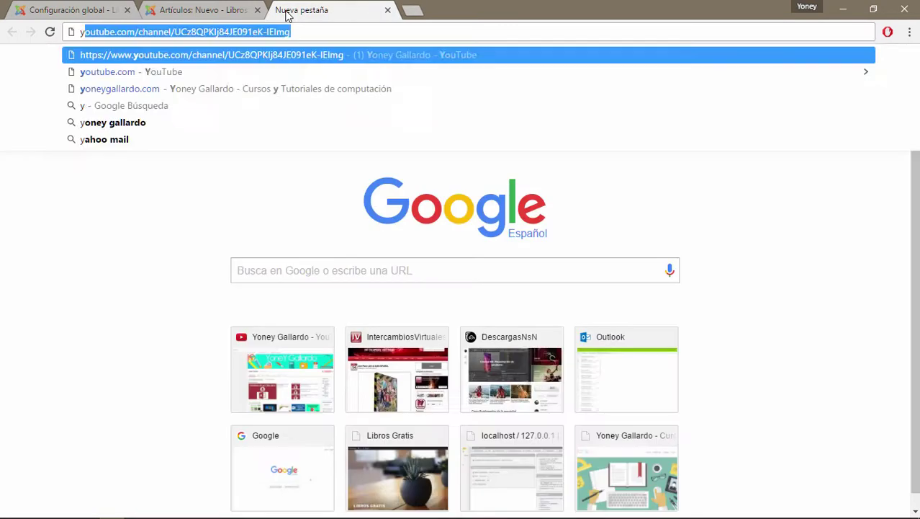
pyautogui.press('Down')
pyautogui.press('Down')
pyautogui.press('Down')
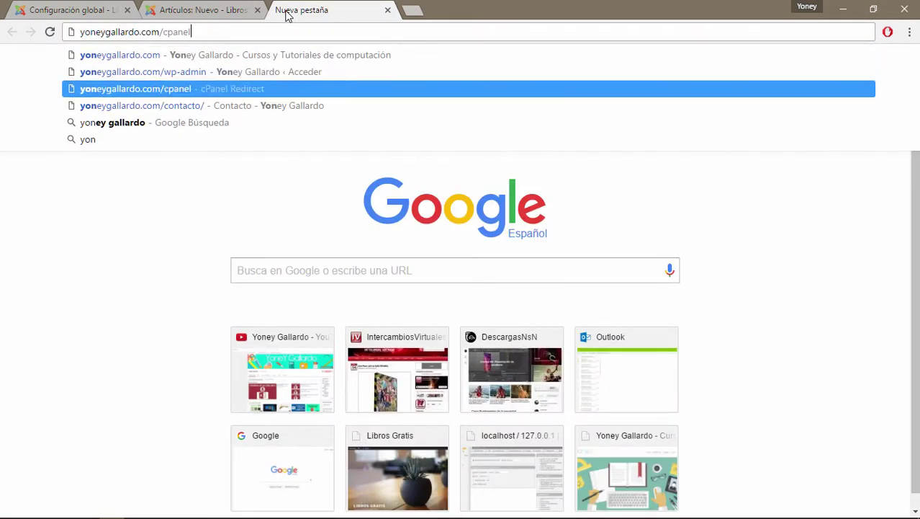
pyautogui.press('Return')
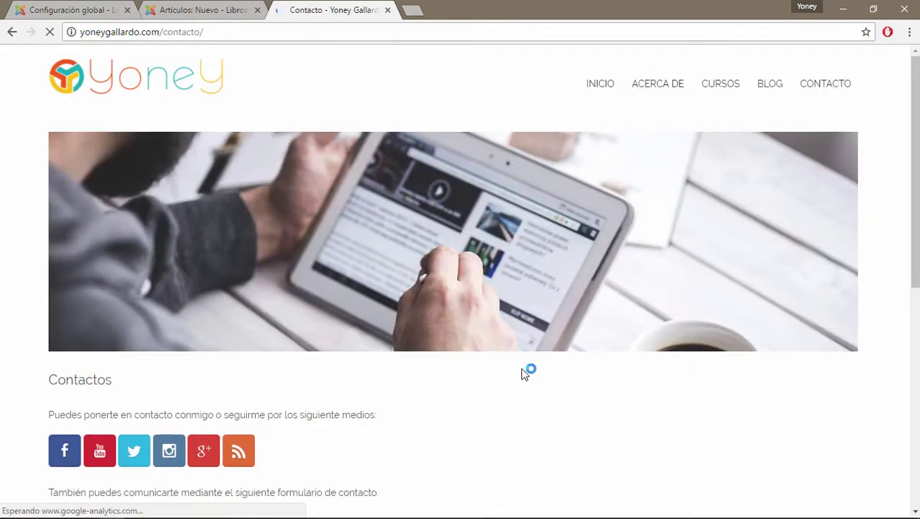
pyautogui.scroll(-6, 402, 322)
pyautogui.scroll(2, 400, 327)
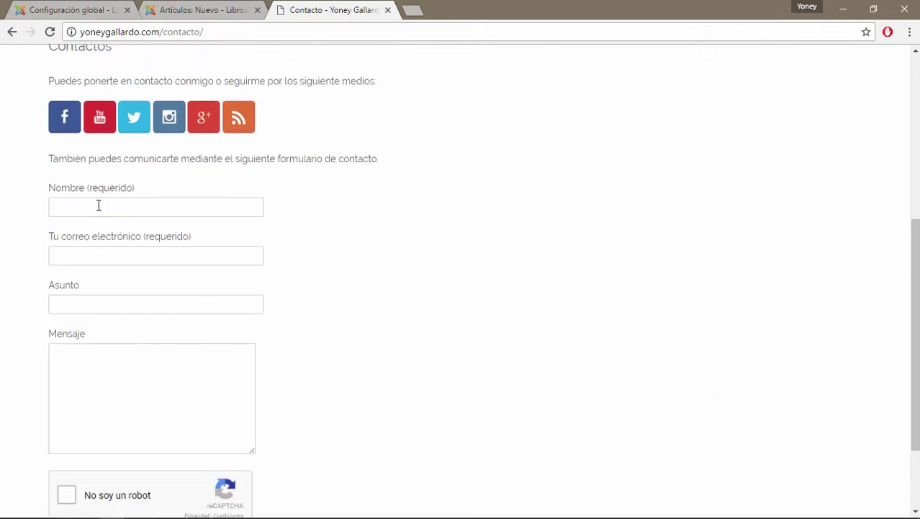
pyautogui.scroll(-2, 99, 205)
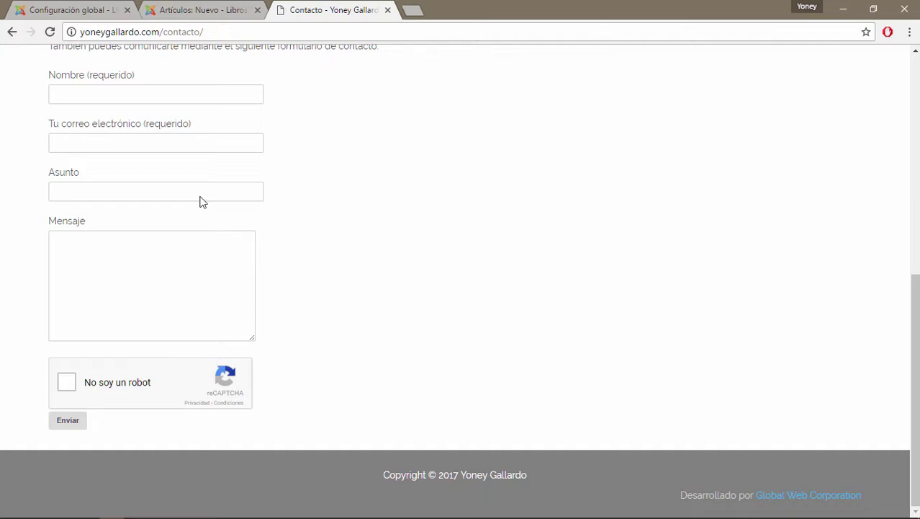
# - Examine the contact page's address and its Nombre, Tu correo electrónico, Asunto and Mensaje fields without filling them in
pyautogui.click(123, 95)
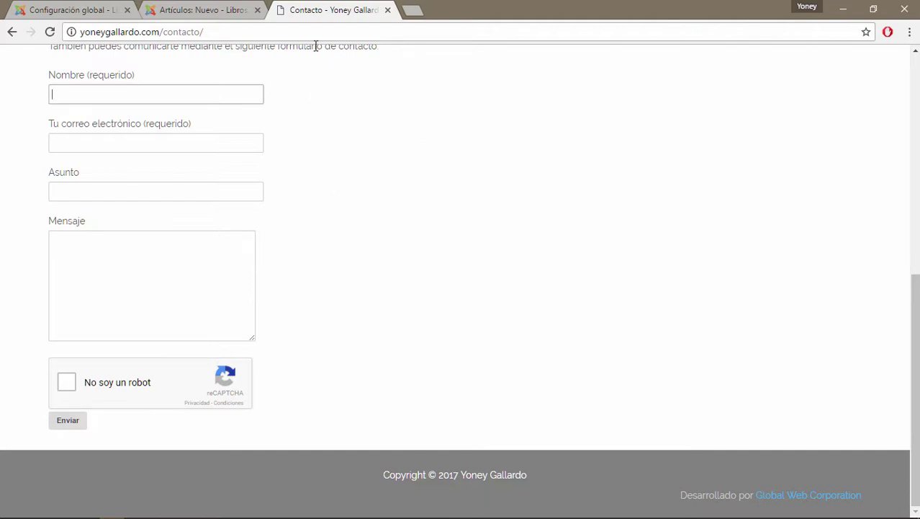
pyautogui.click(180, 30)
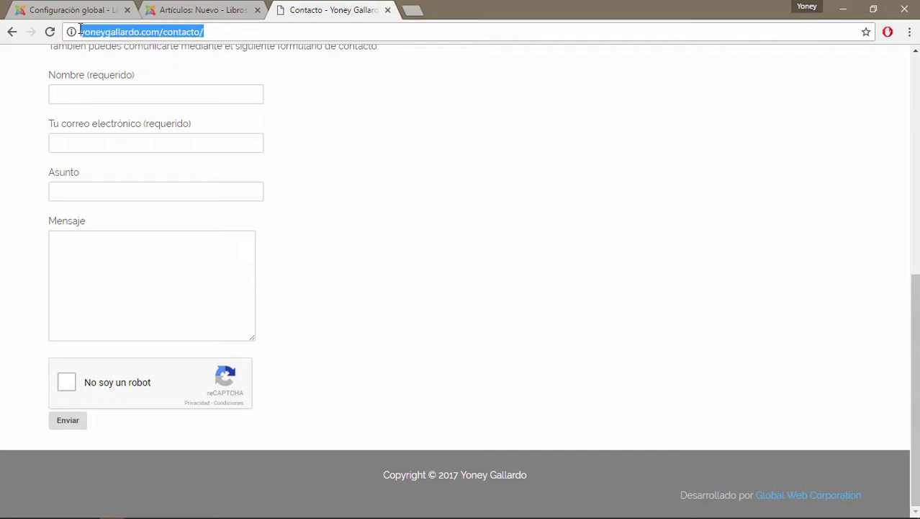
pyautogui.click(98, 90)
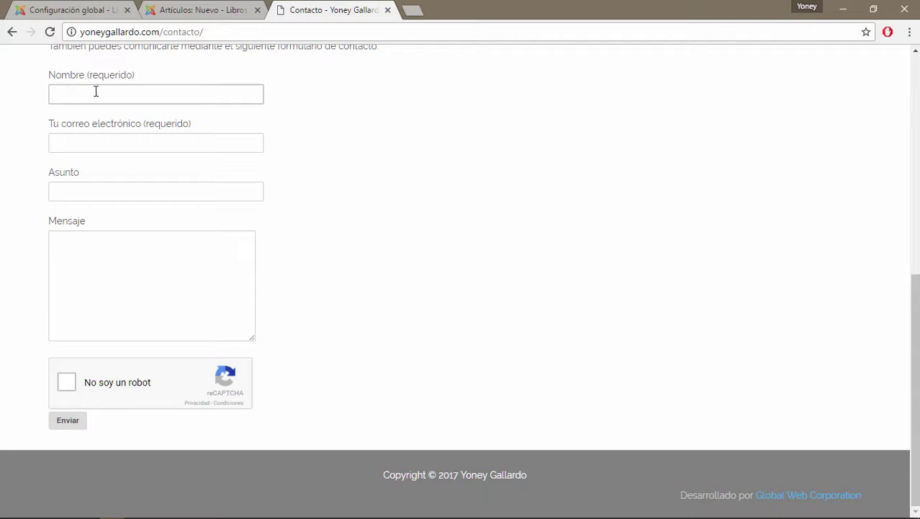
pyautogui.click(63, 143)
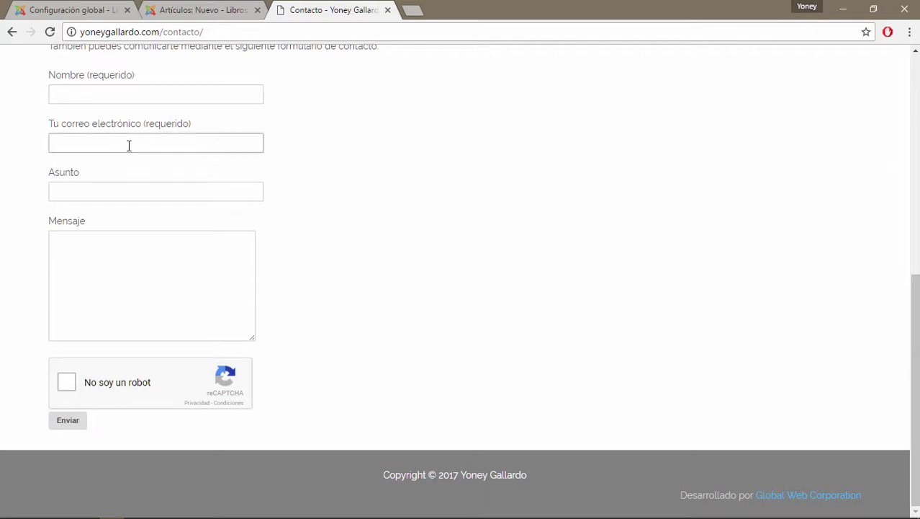
pyautogui.click(66, 194)
pyautogui.click(92, 255)
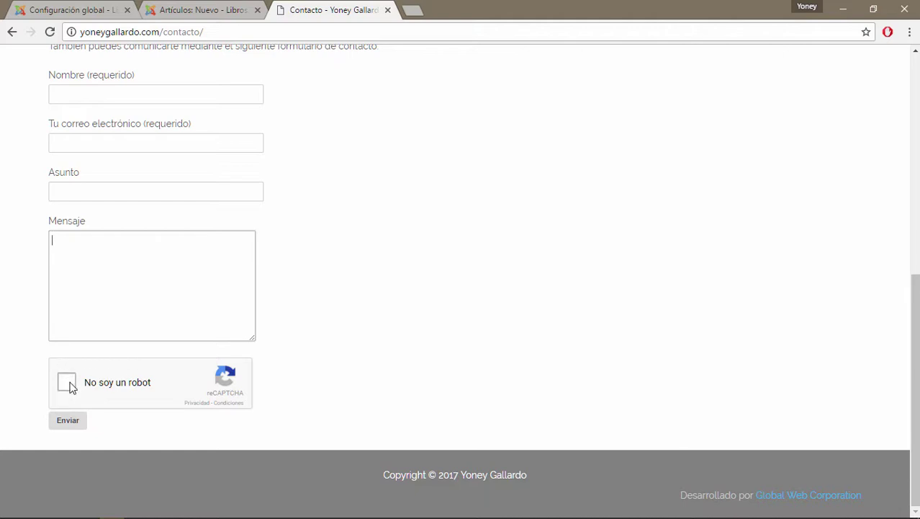
pyautogui.click(107, 90)
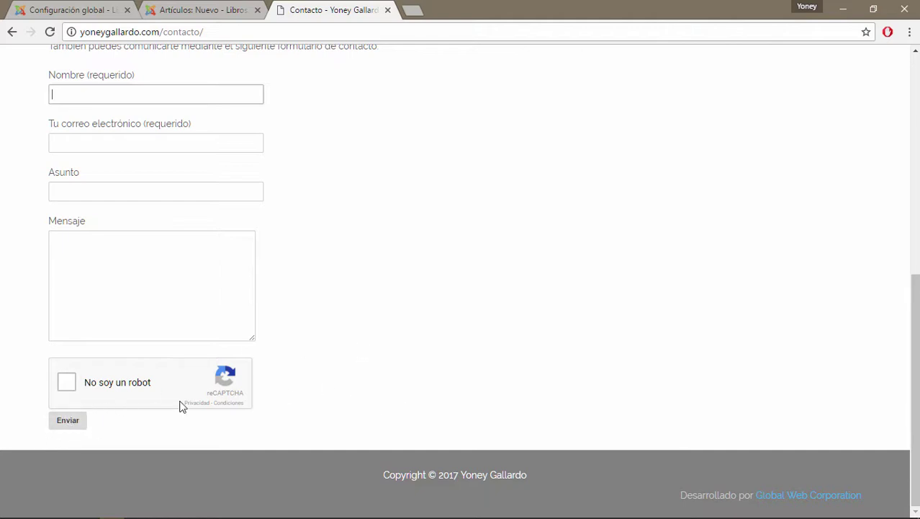
# - Highlight the domain in the contact page's address, and examine the page from its header image to the reCAPTCHA
pyautogui.click(94, 7)
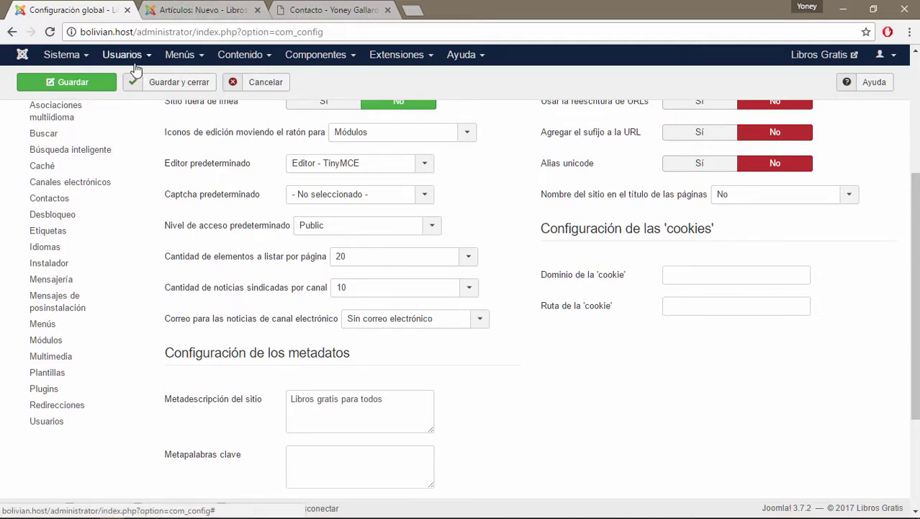
pyautogui.click(314, 9)
pyautogui.scroll(2, 216, 295)
pyautogui.scroll(-3, 208, 291)
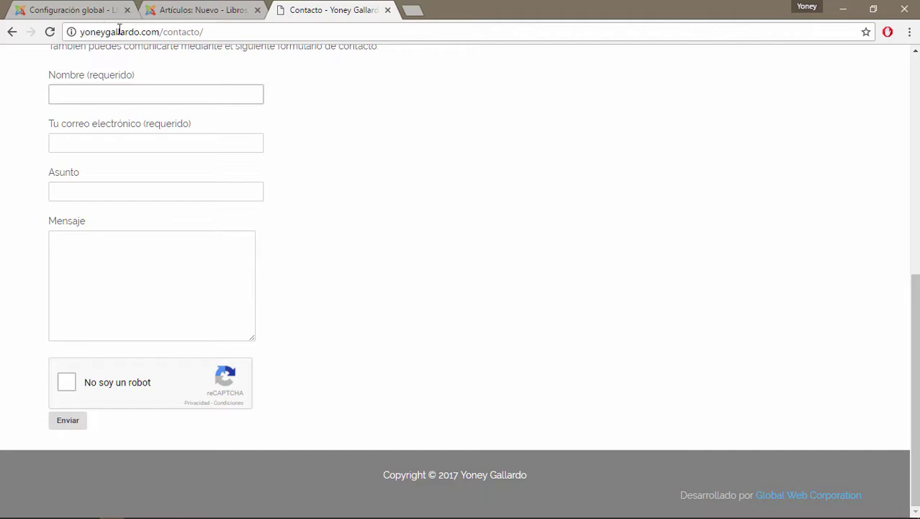
pyautogui.moveTo(164, 31); pyautogui.dragTo(81, 32)
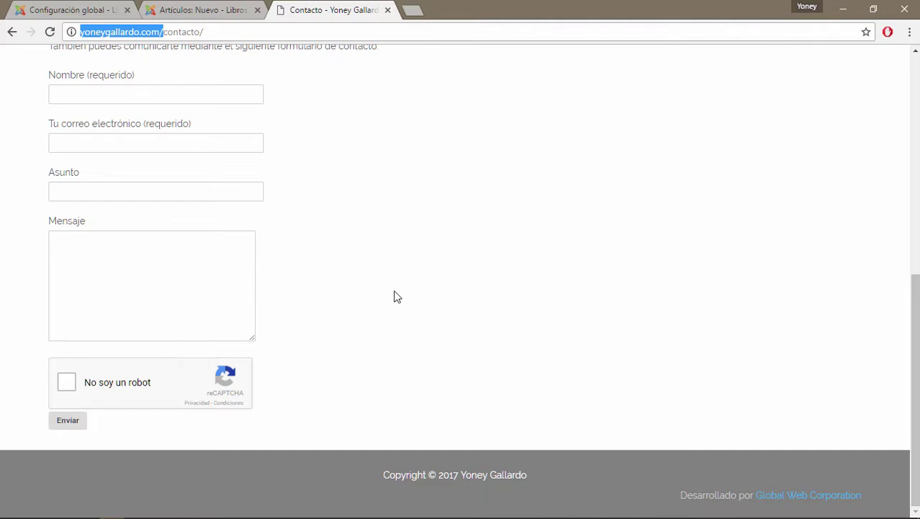
pyautogui.scroll(5, 396, 296)
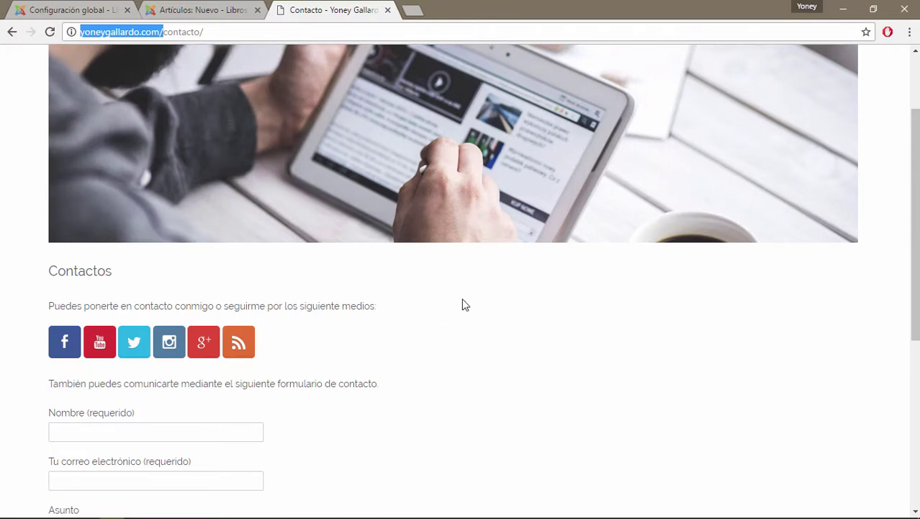
pyautogui.scroll(2, 461, 331)
pyautogui.scroll(-5, 475, 284)
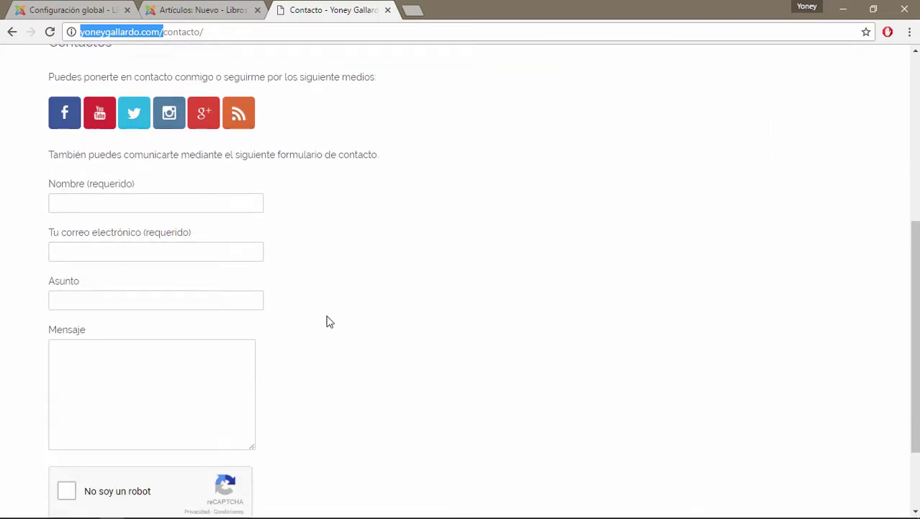
pyautogui.scroll(-1, 327, 322)
pyautogui.scroll(-1, 327, 321)
pyautogui.scroll(2, 325, 320)
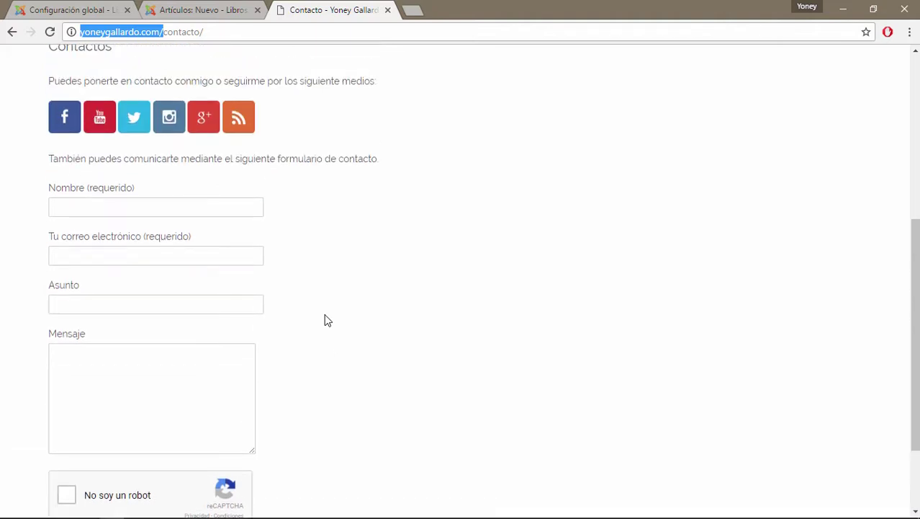
pyautogui.scroll(-2, 343, 261)
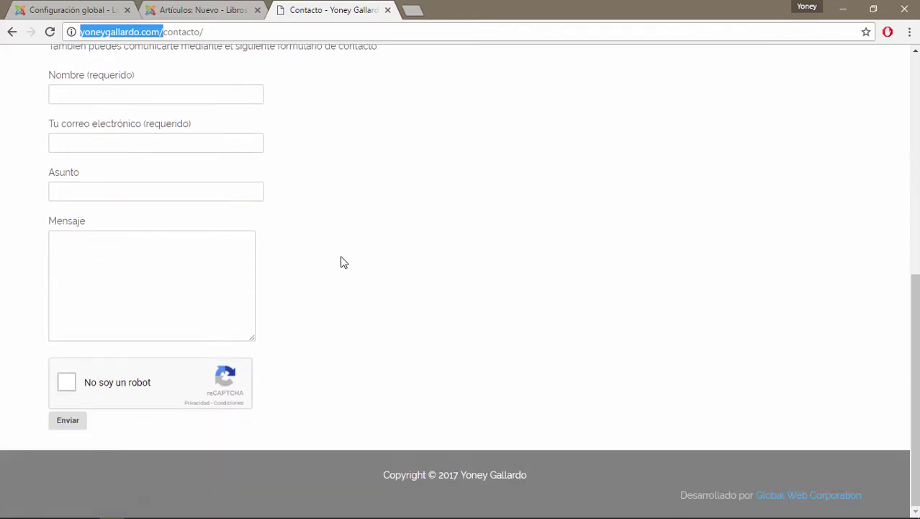
# - Review the Nivel de acceso predeterminado description and its list of access levels in the global configuration
pyautogui.click(93, 10)
pyautogui.scroll(2, 496, 402)
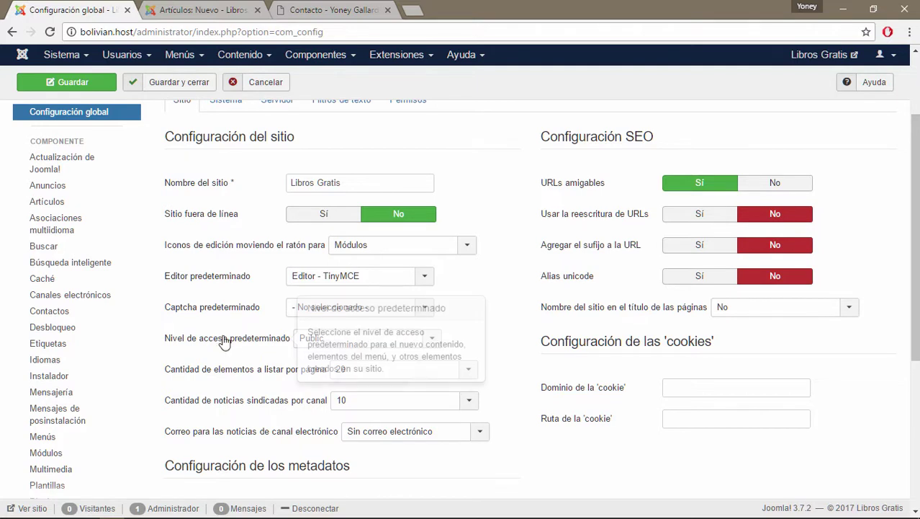
pyautogui.moveTo(213, 347)
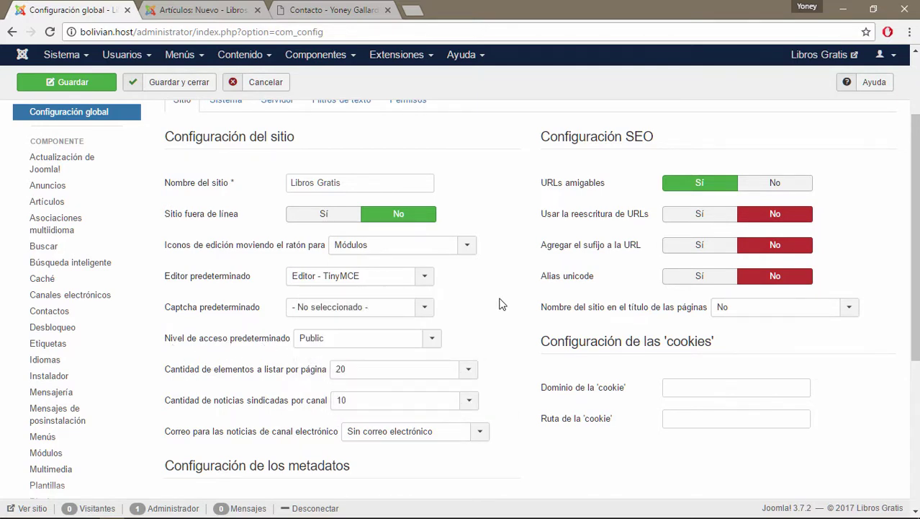
pyautogui.click(331, 9)
pyautogui.click(209, 10)
pyautogui.click(72, 9)
pyautogui.click(436, 337)
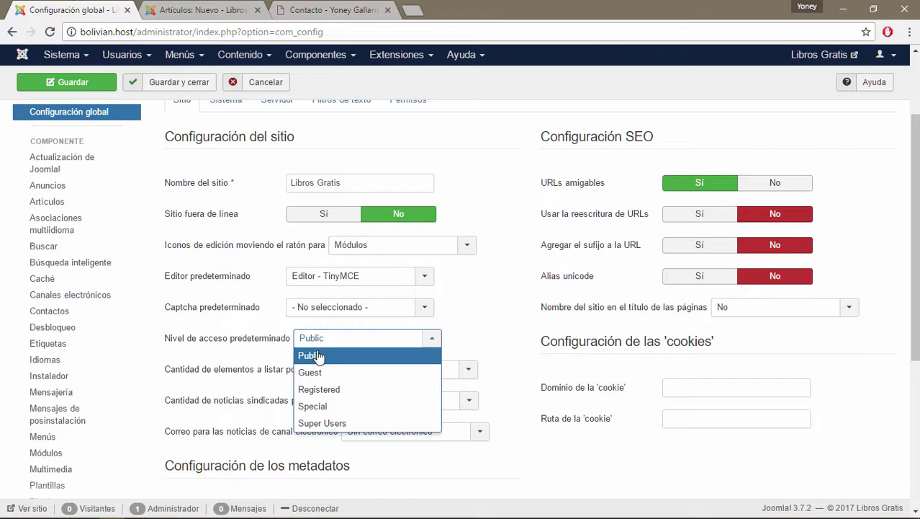
# - Close the site author's contact page and cancel the new article without saving it
pyautogui.click(206, 10)
pyautogui.click(292, 10)
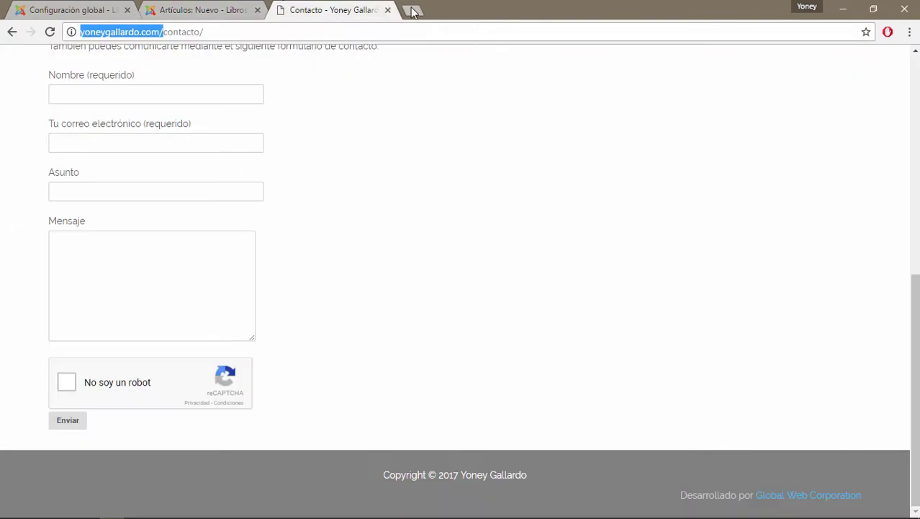
pyautogui.click(385, 10)
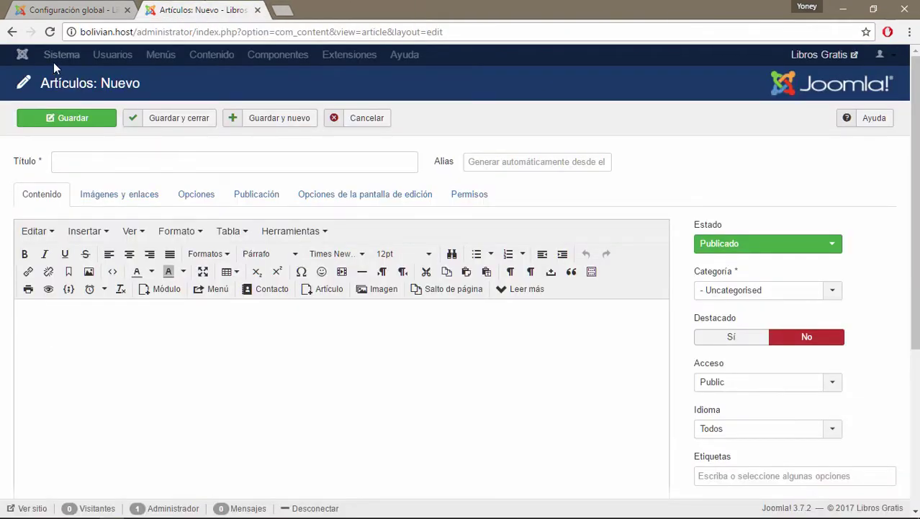
pyautogui.click(350, 119)
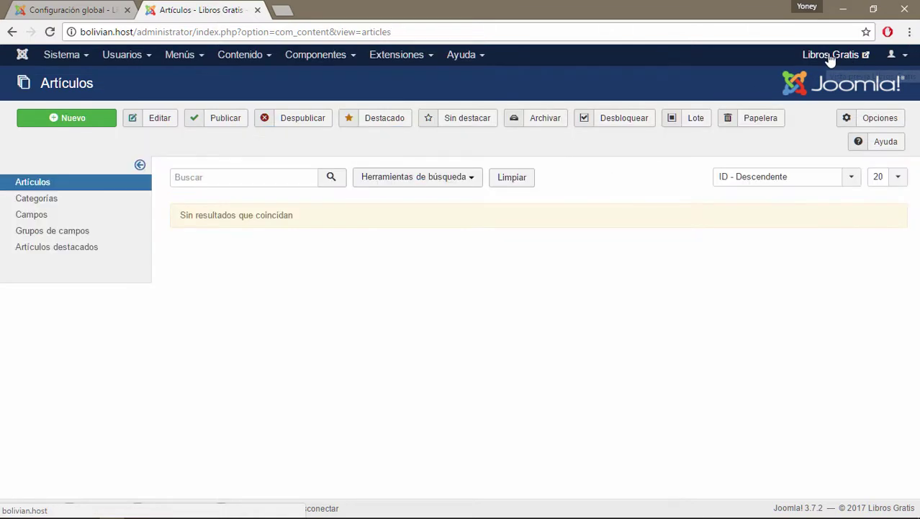
# - Open the public Libros Gratis site in its own browser tab and close the tab with the article list
pyautogui.click(828, 55)
pyautogui.click(257, 10)
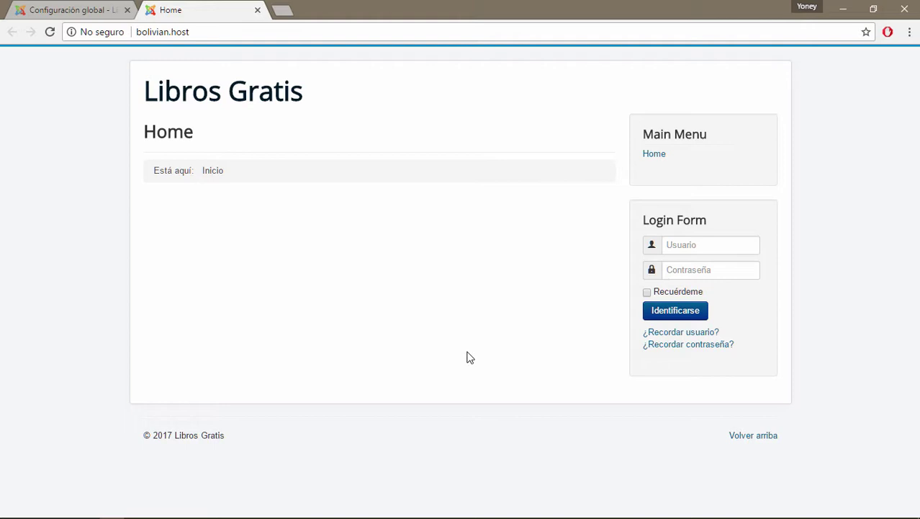
pyautogui.moveTo(12, 510)
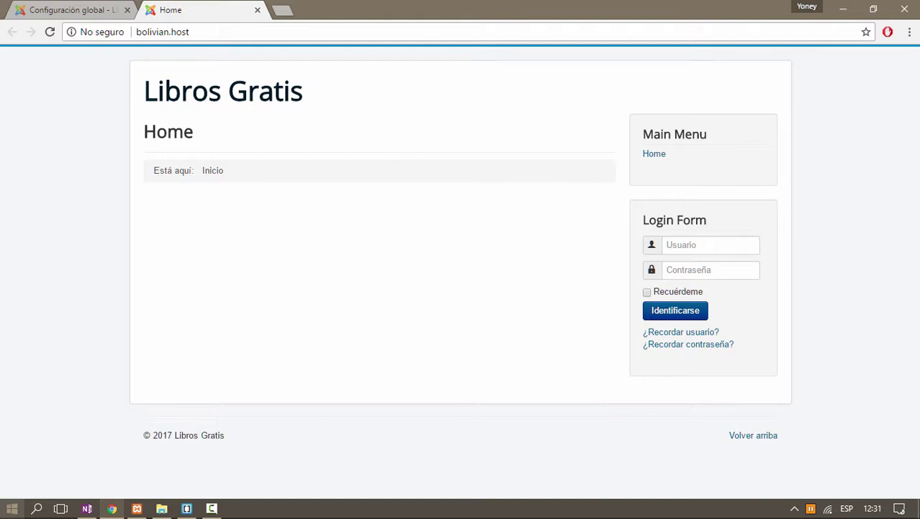
# - Review the Nivel de acceso predeterminado options in the global configuration, keeping Public selected
pyautogui.click(109, 10)
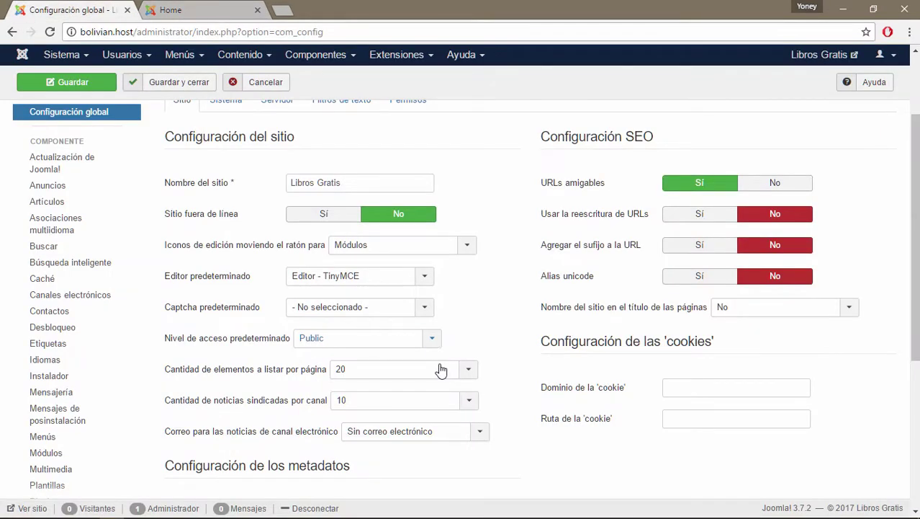
pyautogui.scroll(-2, 482, 310)
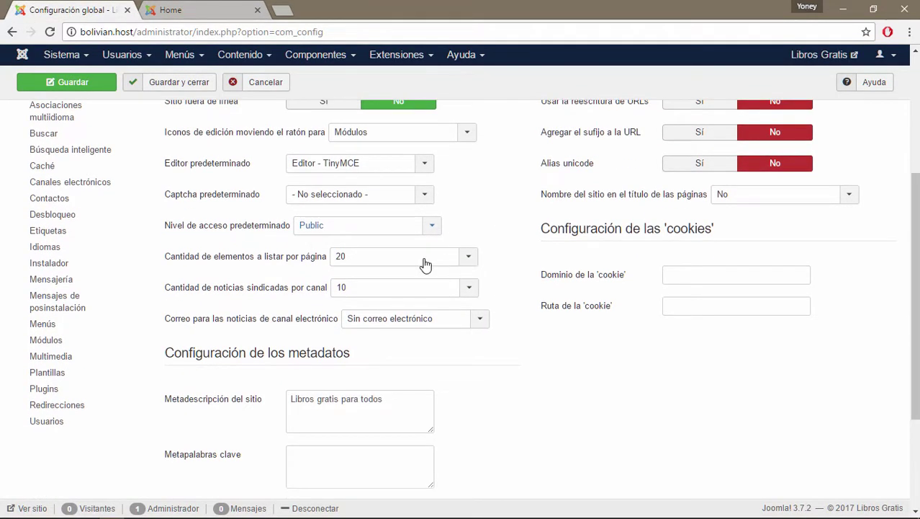
pyautogui.click(429, 228)
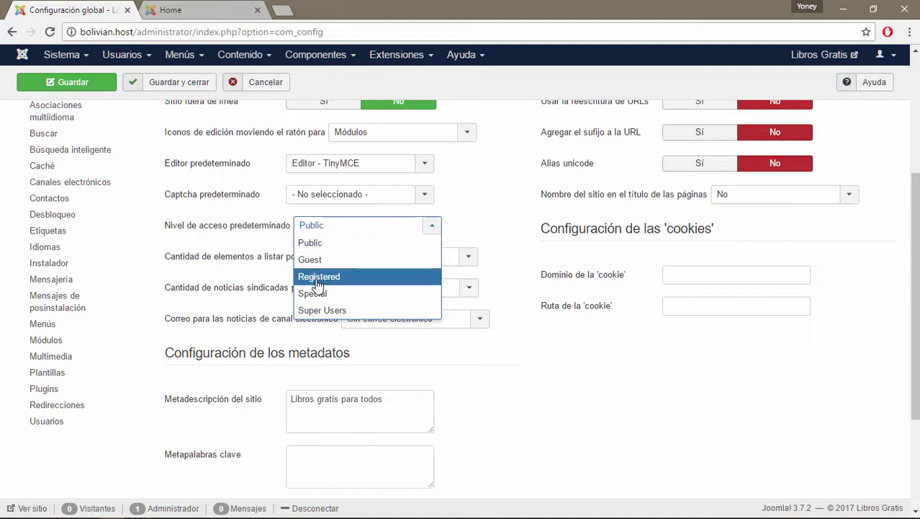
pyautogui.click(320, 229)
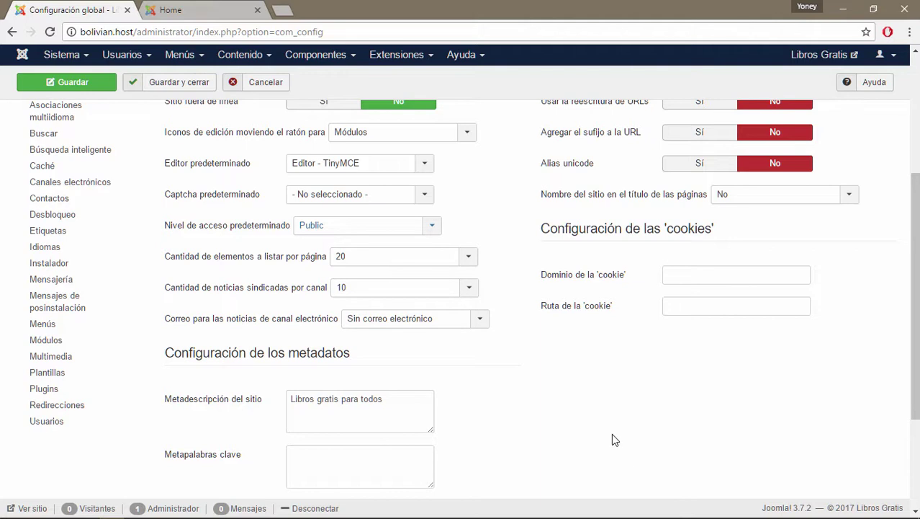
# - Compare the public Libros Gratis home page with the content, user and menu management entries of the administration area
pyautogui.click(216, 7)
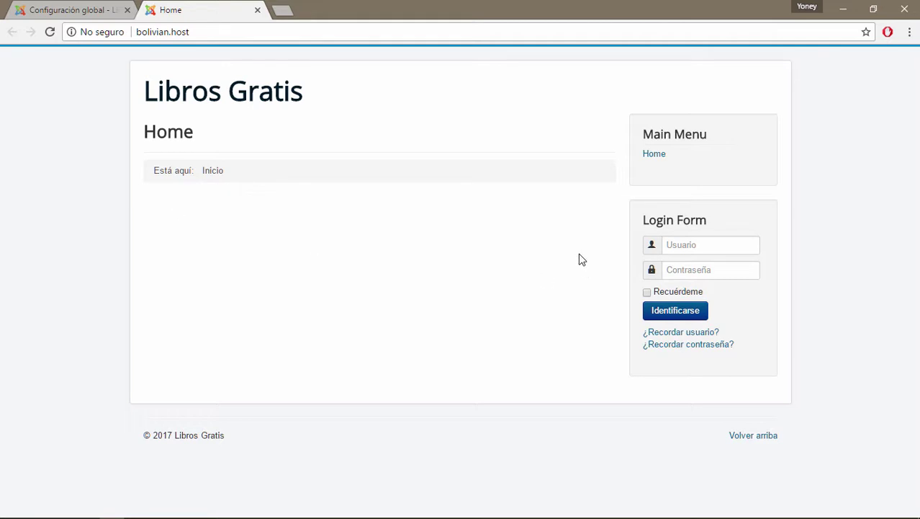
pyautogui.click(100, 7)
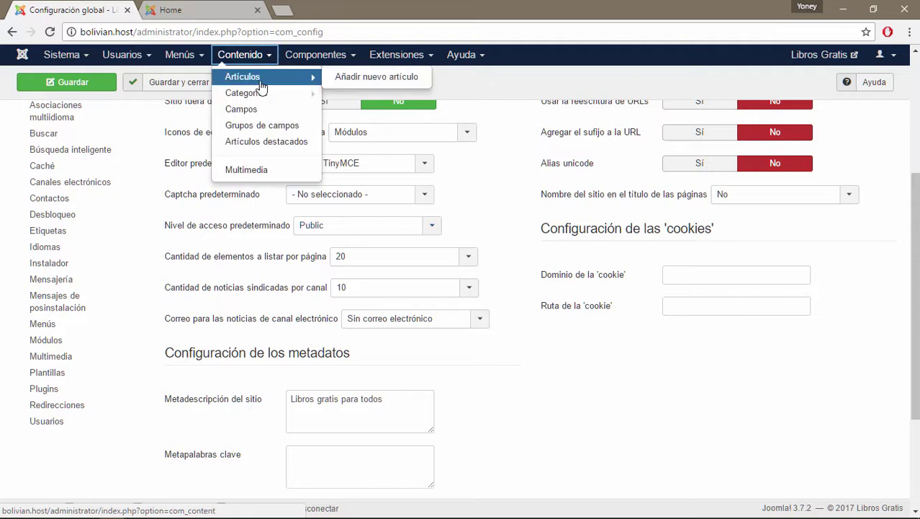
pyautogui.hotkey('ctrl', 'Tab')
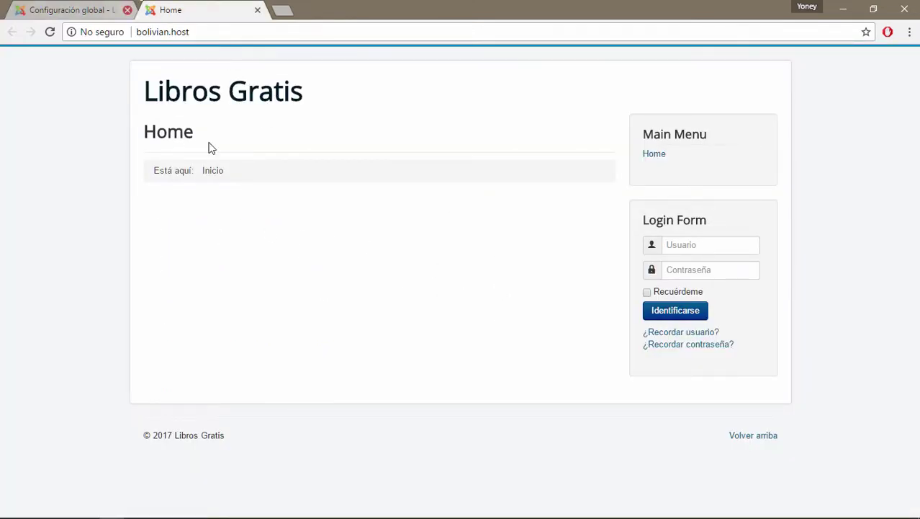
pyautogui.click(72, 10)
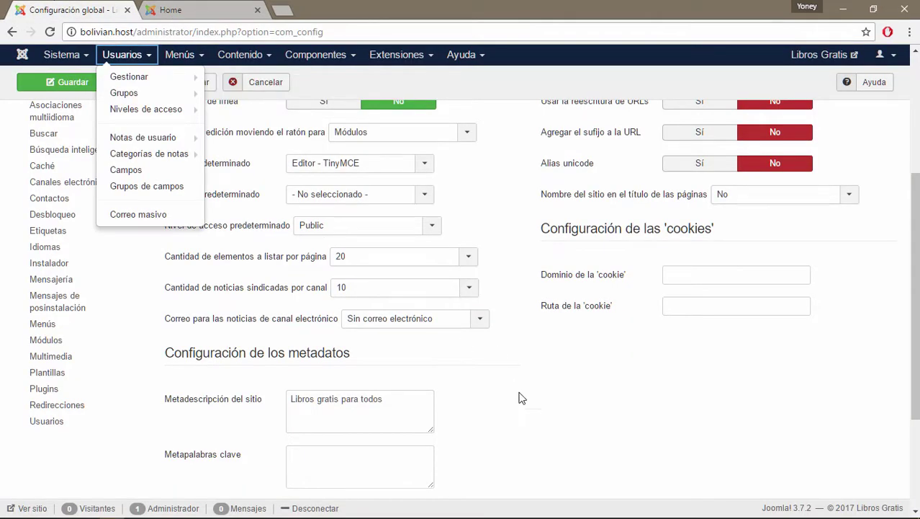
pyautogui.click(224, 7)
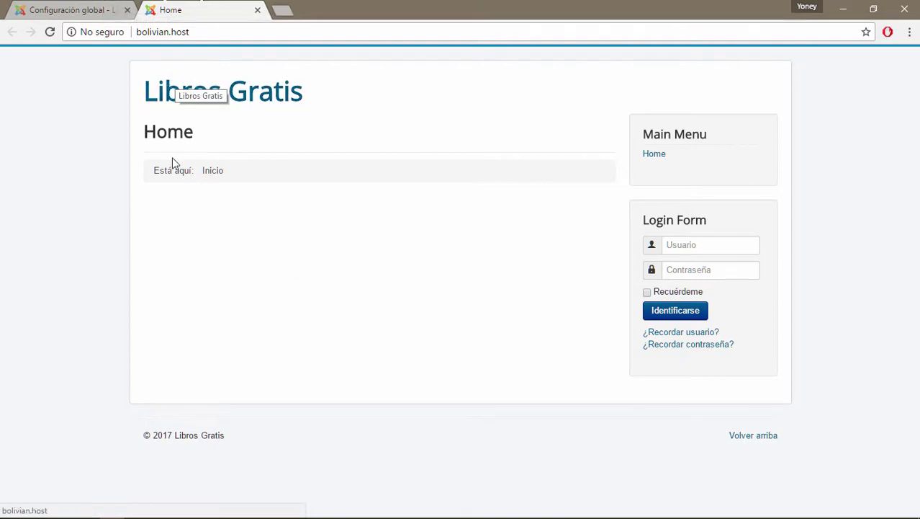
pyautogui.click(94, 7)
pyautogui.click(264, 56)
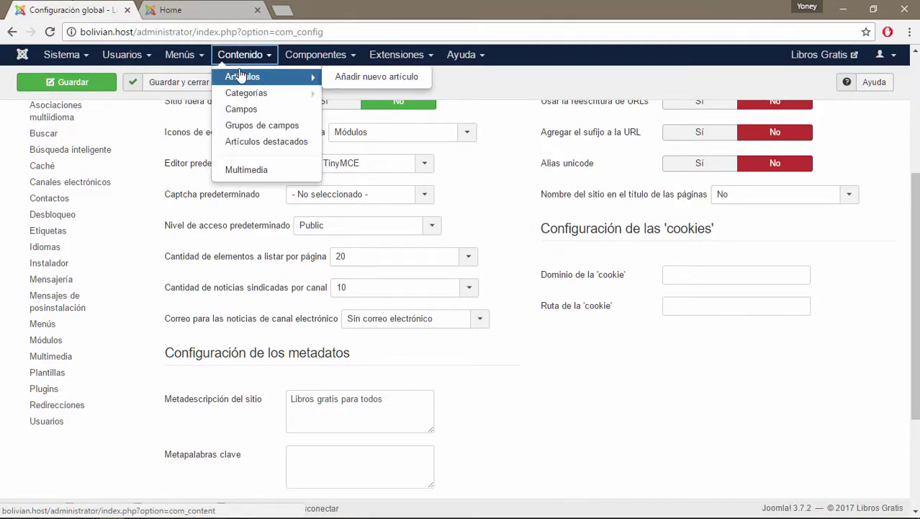
pyautogui.click(180, 55)
pyautogui.click(591, 456)
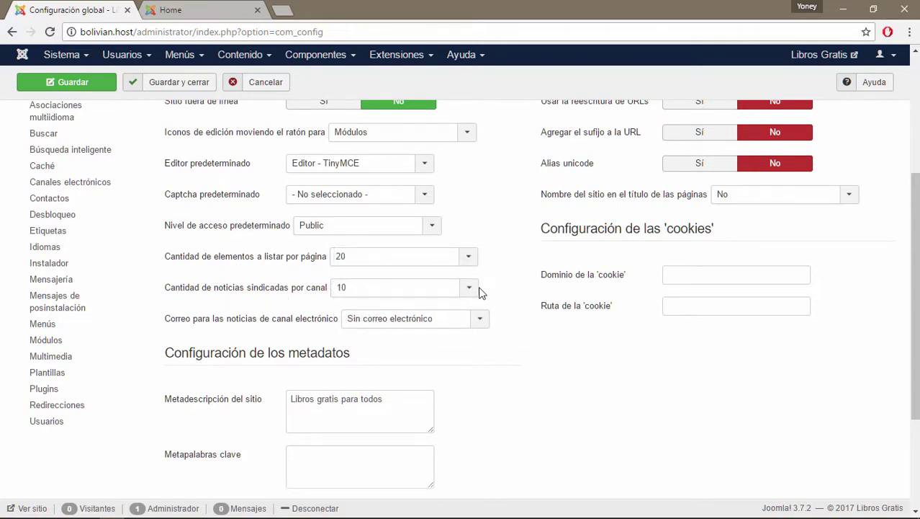
# - Review the Cantidad de noticias sindicadas por canal setting and the Correo para las noticias de canal electrónico options
pyautogui.click(480, 291)
pyautogui.click(477, 291)
pyautogui.click(481, 327)
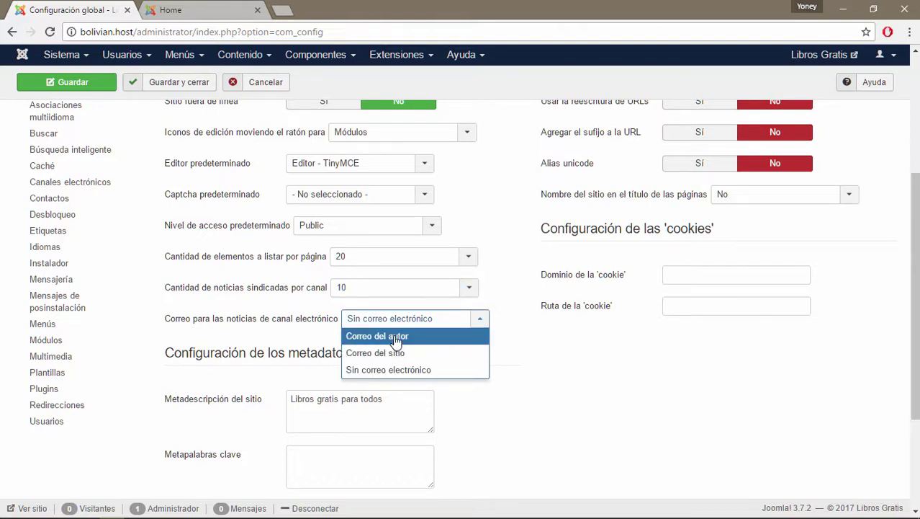
# - Examine the administration entries offered under Contenido and Componentes
pyautogui.click(266, 64)
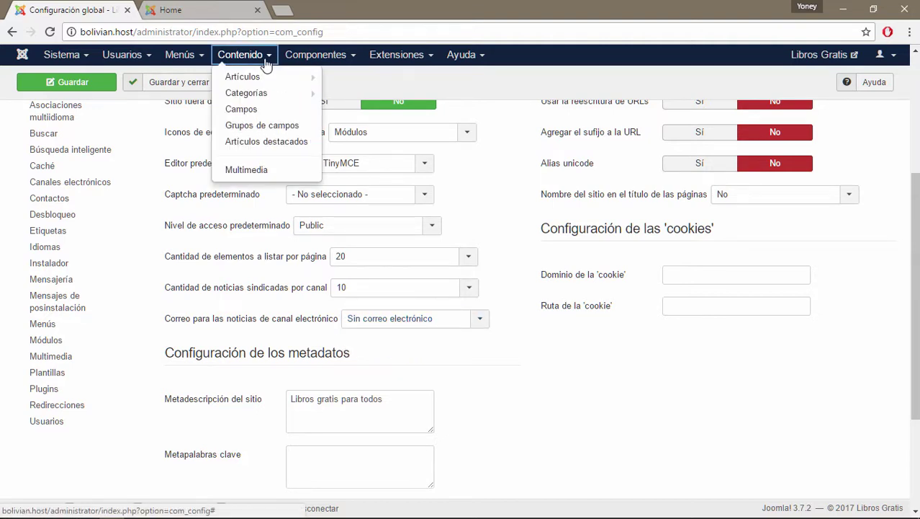
pyautogui.click(321, 57)
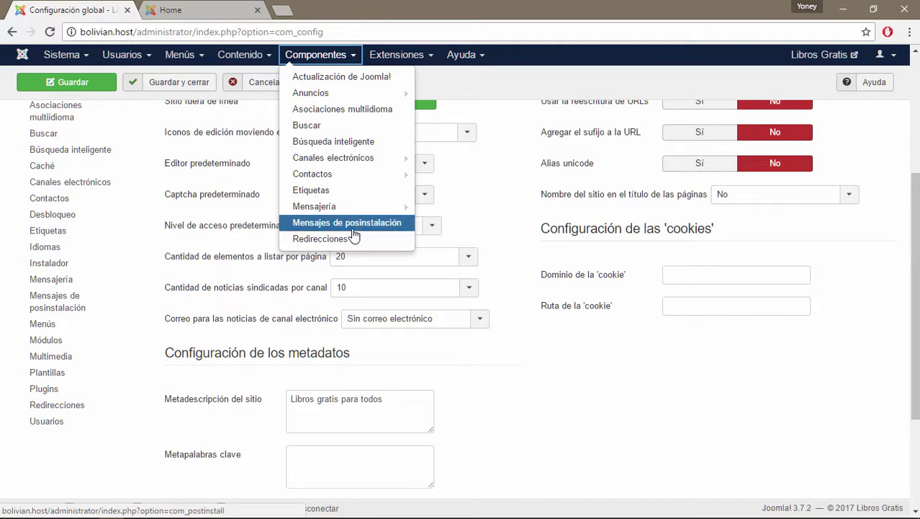
pyautogui.moveTo(342, 211)
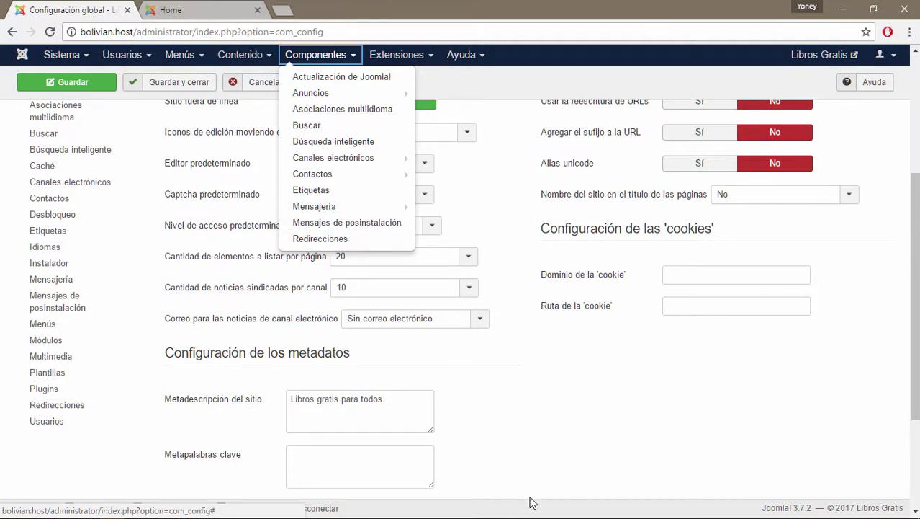
pyautogui.click(534, 424)
# - Review the Correo para las noticias de canal electrónico choices again and the account options of the logged-in administrator
pyautogui.moveTo(205, 324)
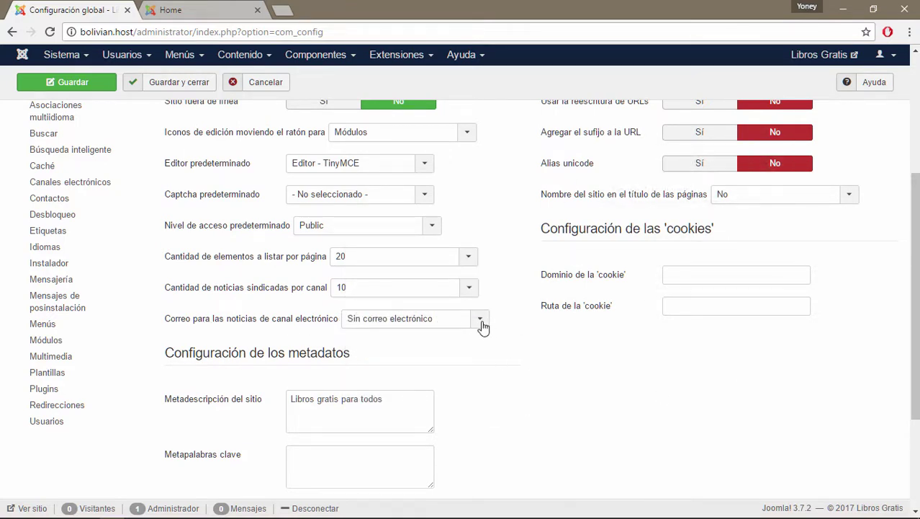
pyautogui.click(480, 320)
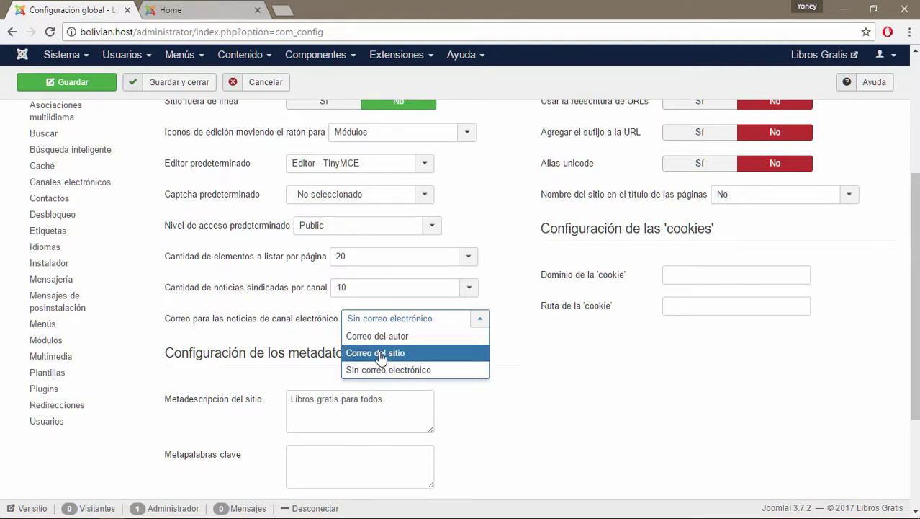
pyautogui.click(509, 417)
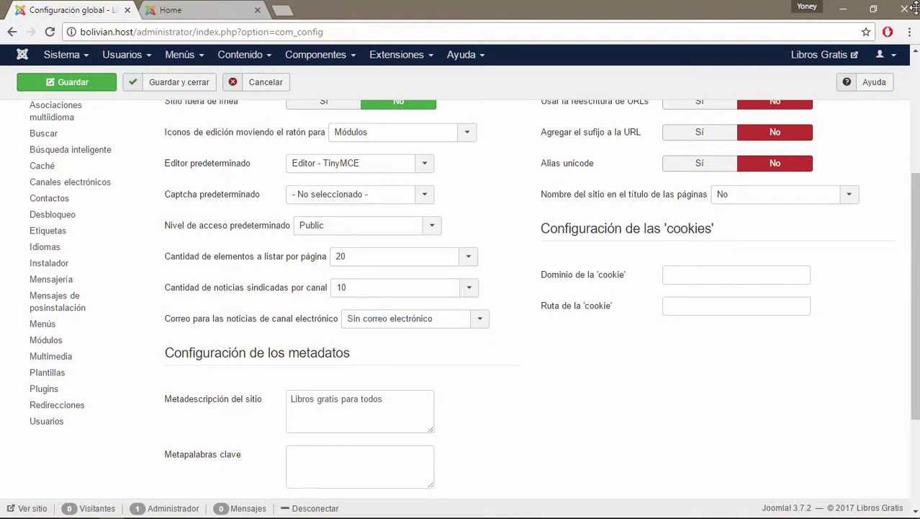
pyautogui.click(891, 57)
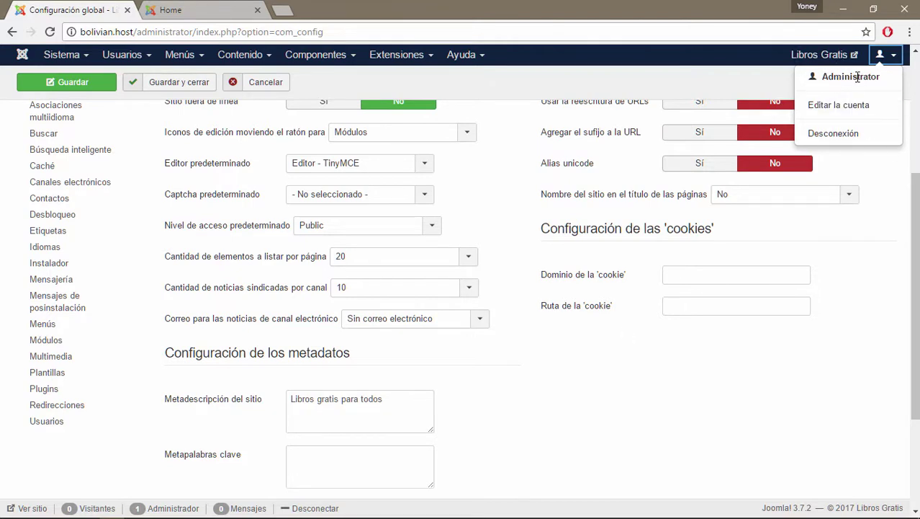
pyautogui.click(545, 435)
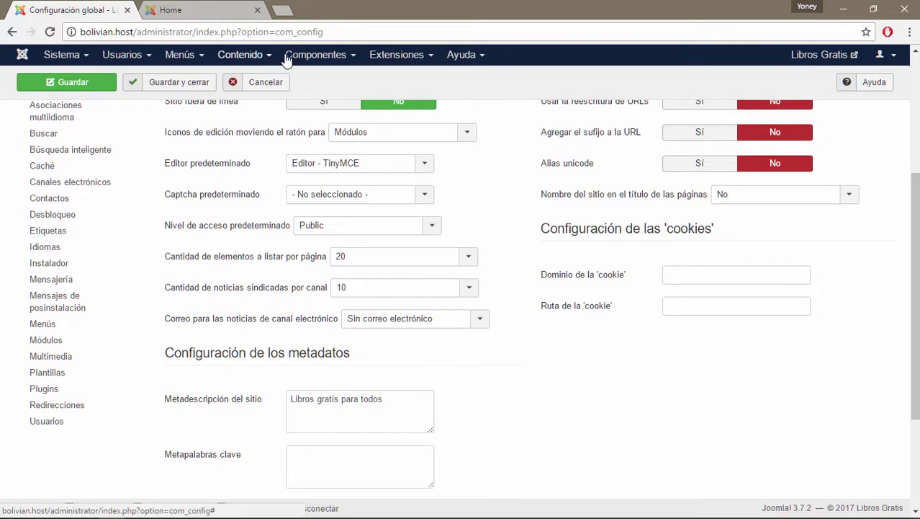
# - Check the Componentes entries, and set Correo para las noticias de canal electrónico to Correo del sitio
pyautogui.click(343, 61)
pyautogui.moveTo(331, 214)
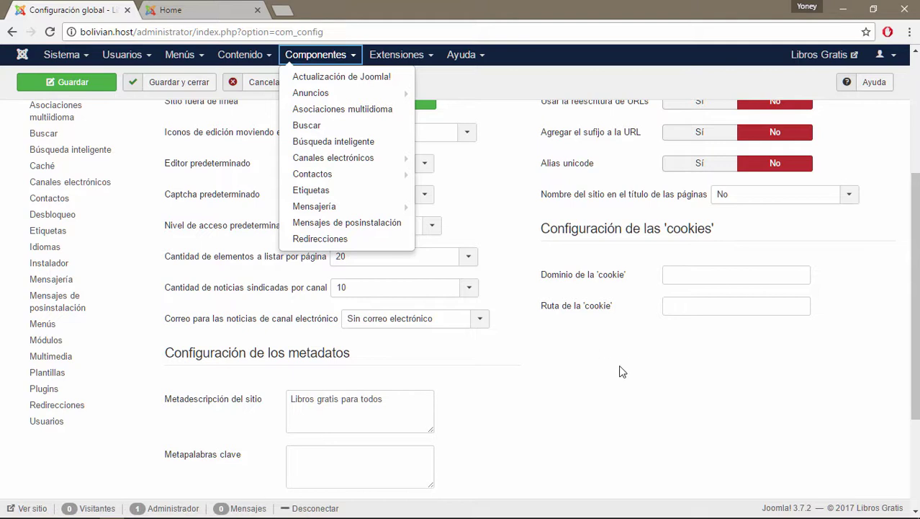
pyautogui.click(600, 405)
pyautogui.click(479, 320)
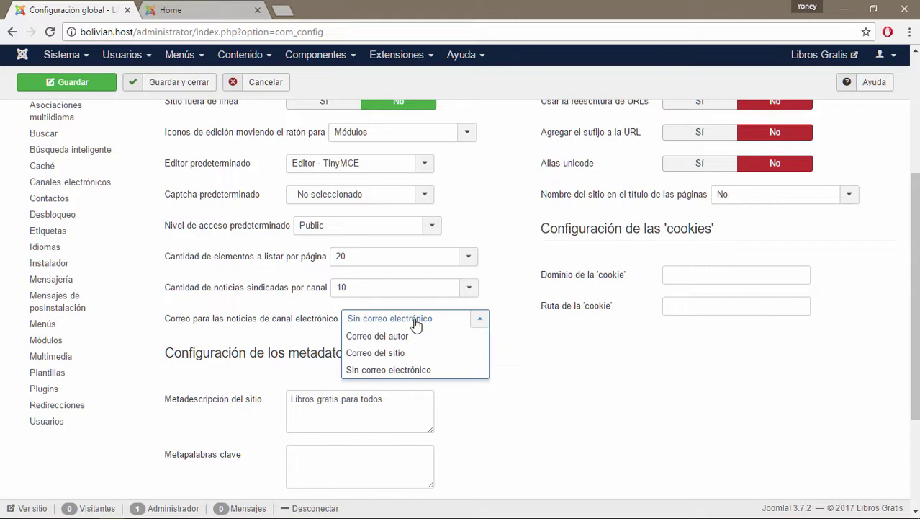
pyautogui.click(382, 358)
# - Examine the Configuración de los metadatos section, highlighting its heading and the Metadescripción del sitio text without editing them
pyautogui.scroll(-3, 561, 408)
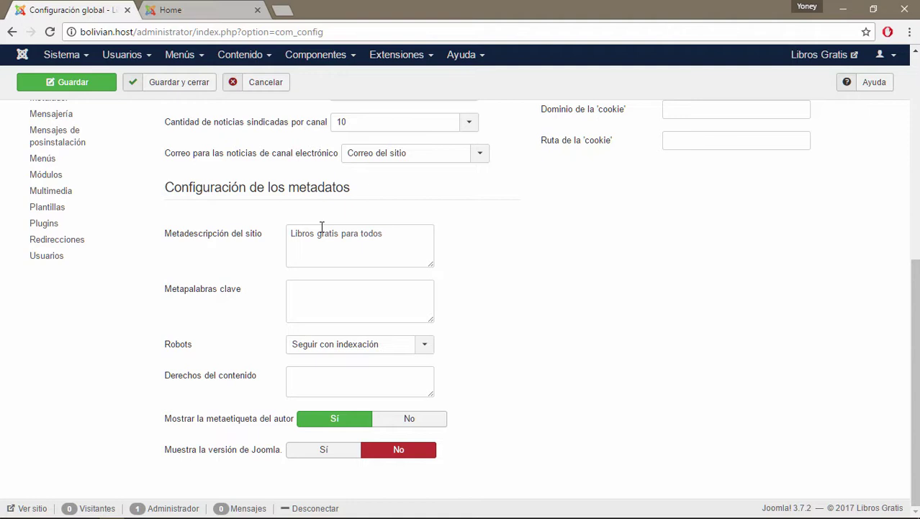
pyautogui.moveTo(390, 236); pyautogui.dragTo(275, 250)
pyautogui.click(397, 258)
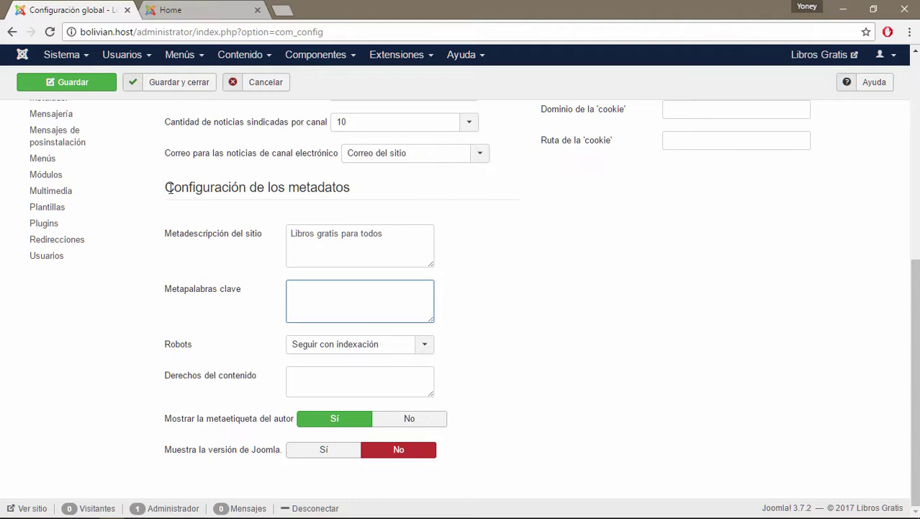
pyautogui.moveTo(171, 188); pyautogui.dragTo(404, 200)
pyautogui.click(507, 293)
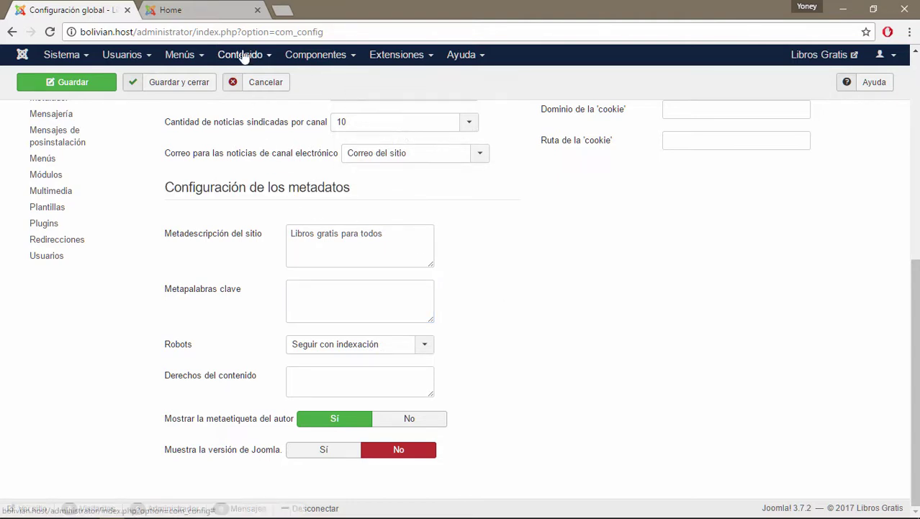
pyautogui.click(211, 11)
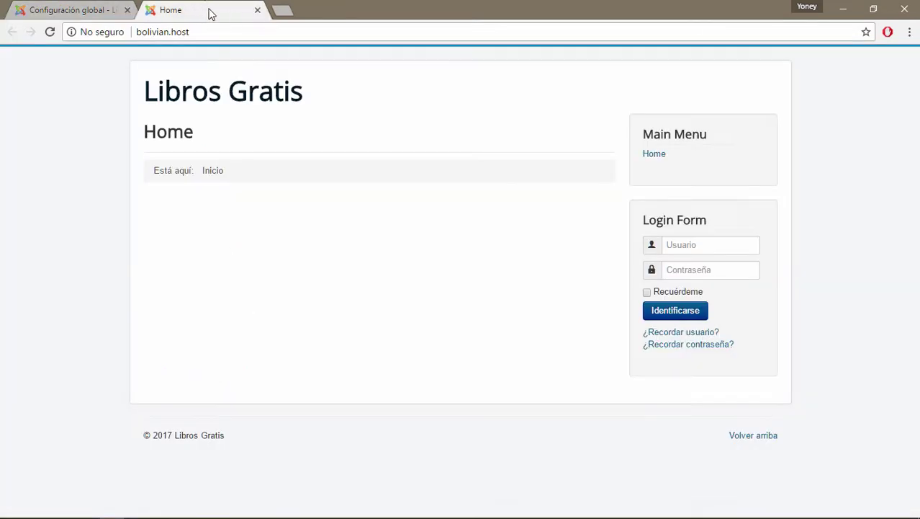
pyautogui.click(291, 10)
pyautogui.write('neygallardo.com')
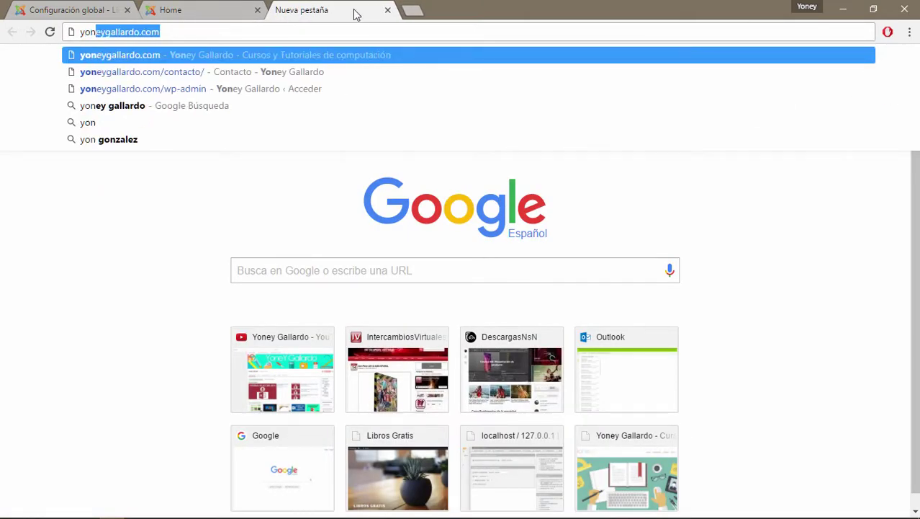
pyautogui.click(389, 10)
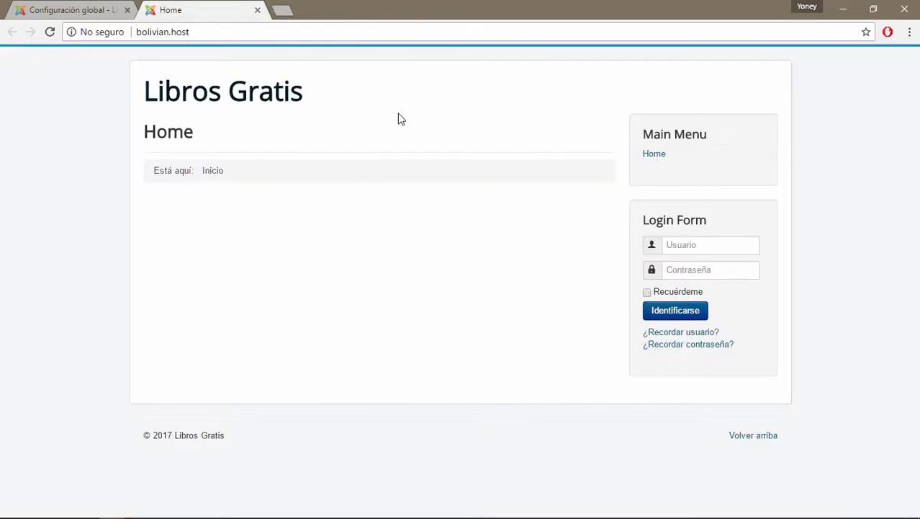
# - Switch to Brackets and create a new blank document
pyautogui.press('super')
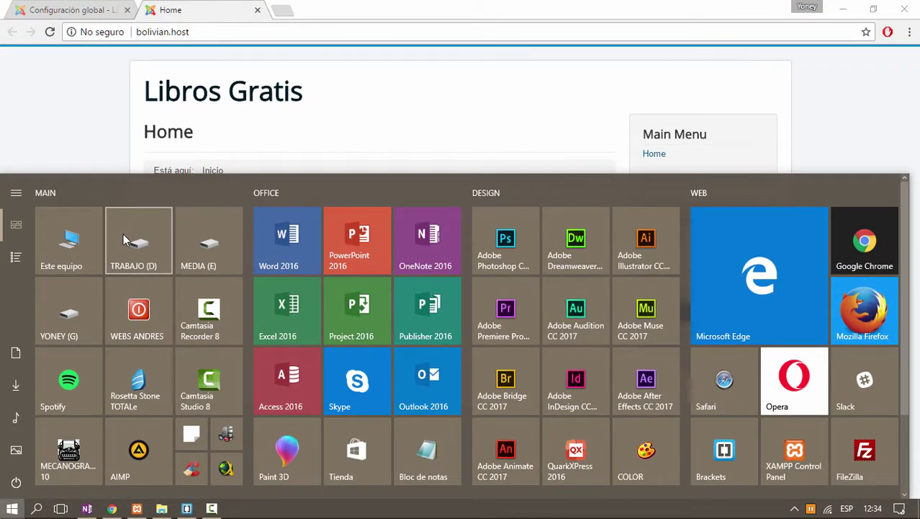
pyautogui.click(718, 456)
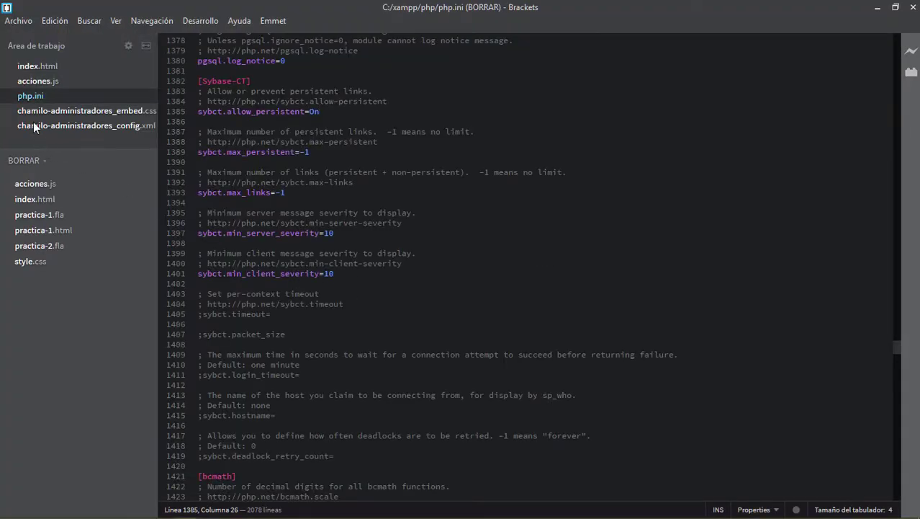
pyautogui.click(21, 20)
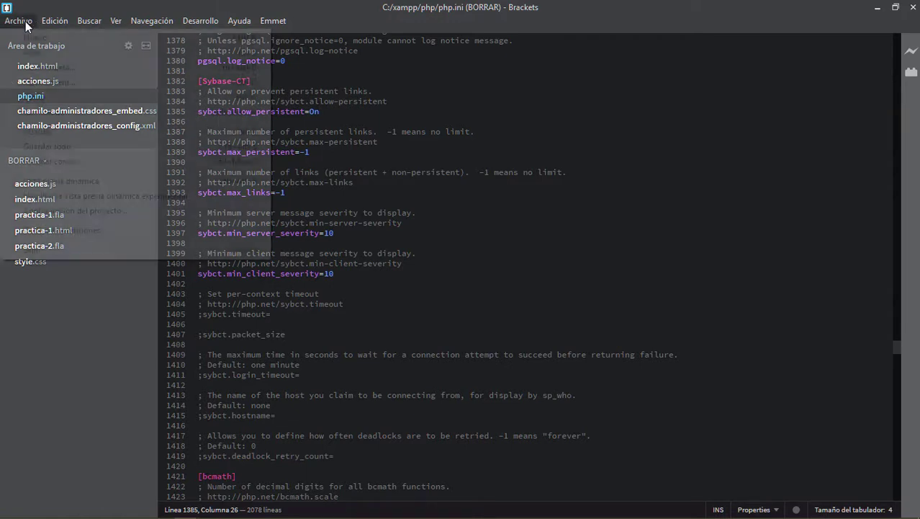
pyautogui.click(32, 35)
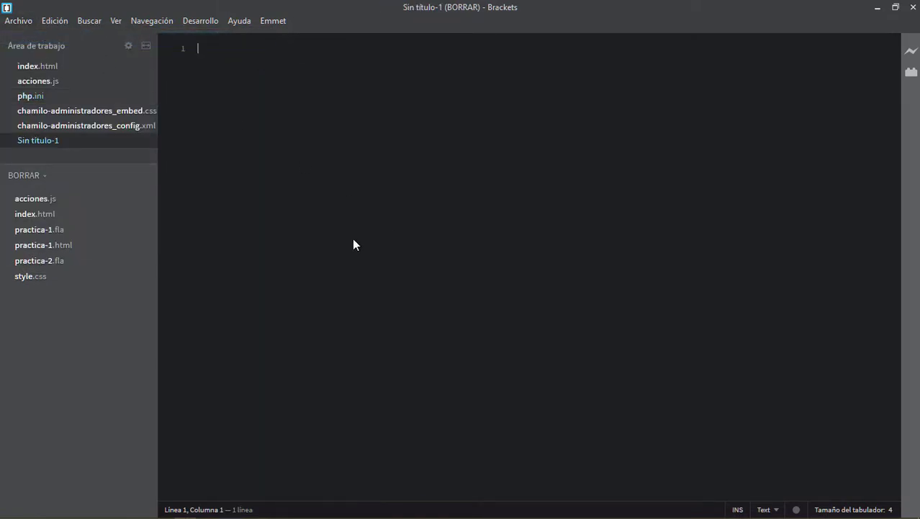
pyautogui.write('html')
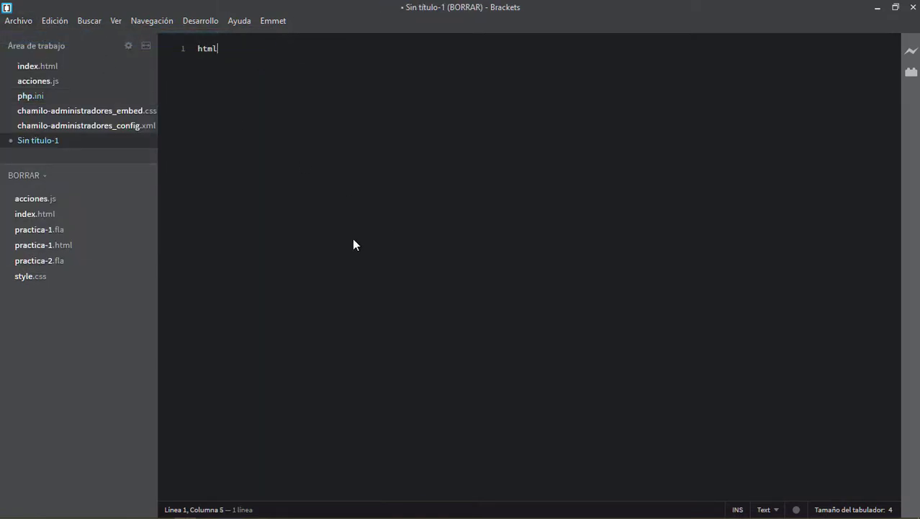
pyautogui.write(':5')
pyautogui.press('Tab')
pyautogui.hotkey('ctrl', 'a')
pyautogui.press('BackSpace')
# - Save the empty document as index.html in the CURSO DE JOOMLA folder on the desktop
pyautogui.hotkey('ctrl', 's')
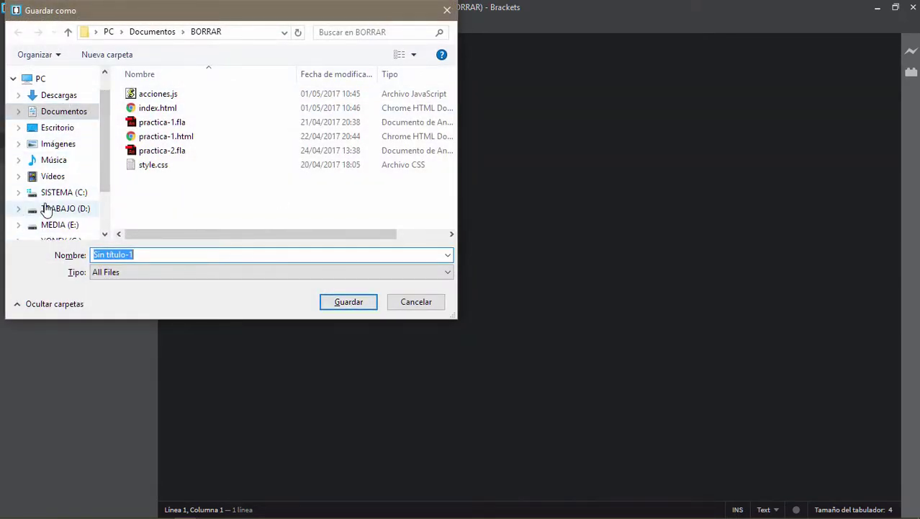
pyautogui.click(50, 129)
pyautogui.click(157, 108)
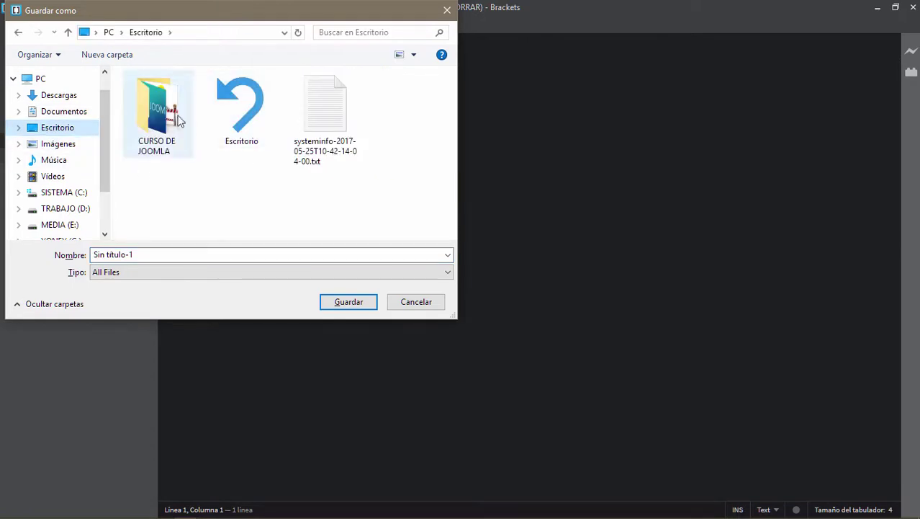
pyautogui.doubleClick(157, 108)
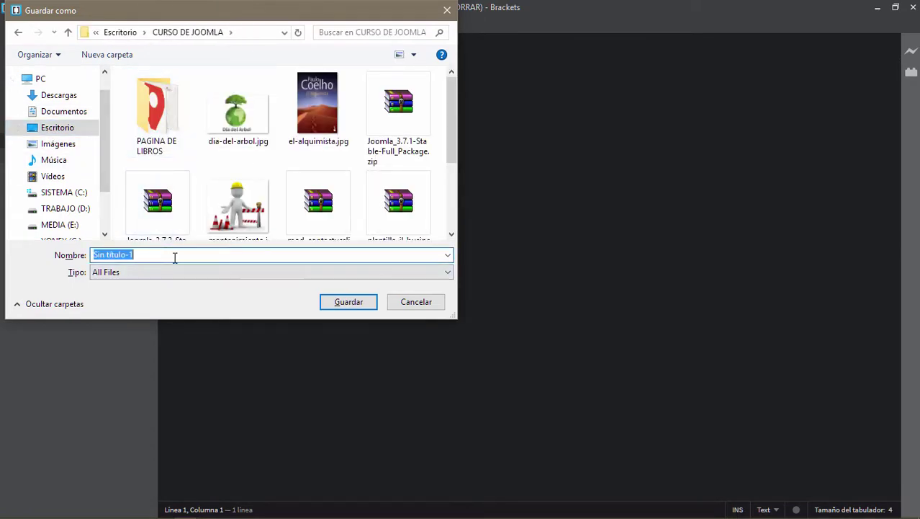
pyautogui.write('index.html')
pyautogui.press('Return')
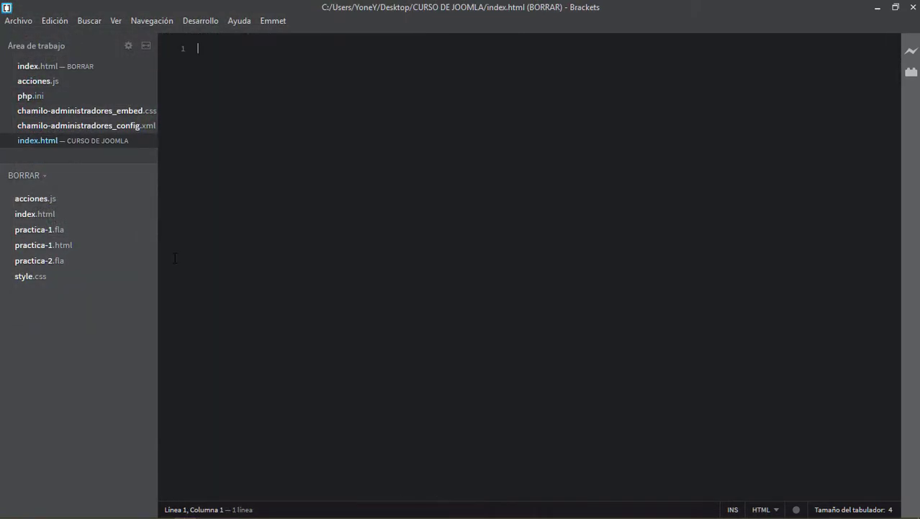
# - Generate the basic HTML5 page skeleton in index.html by expanding the html:5 abbreviation
pyautogui.write('html')
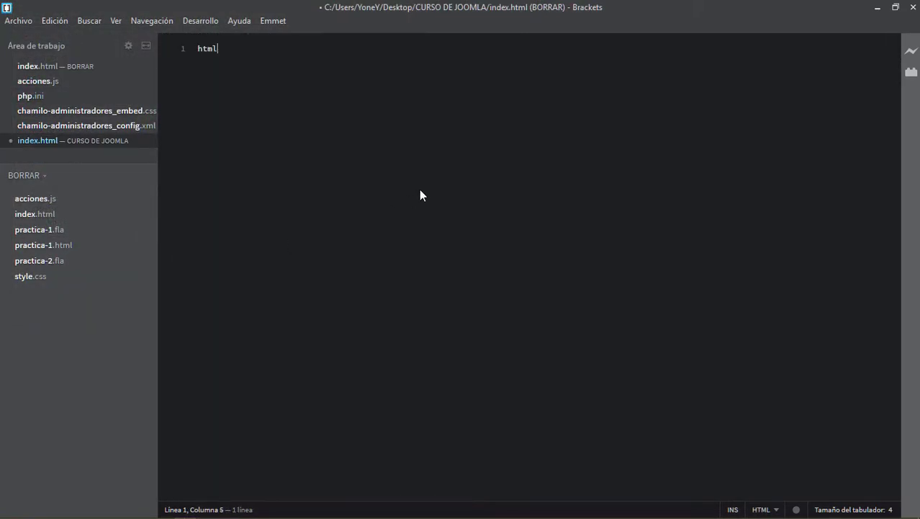
pyautogui.write(':5')
pyautogui.press('Tab')
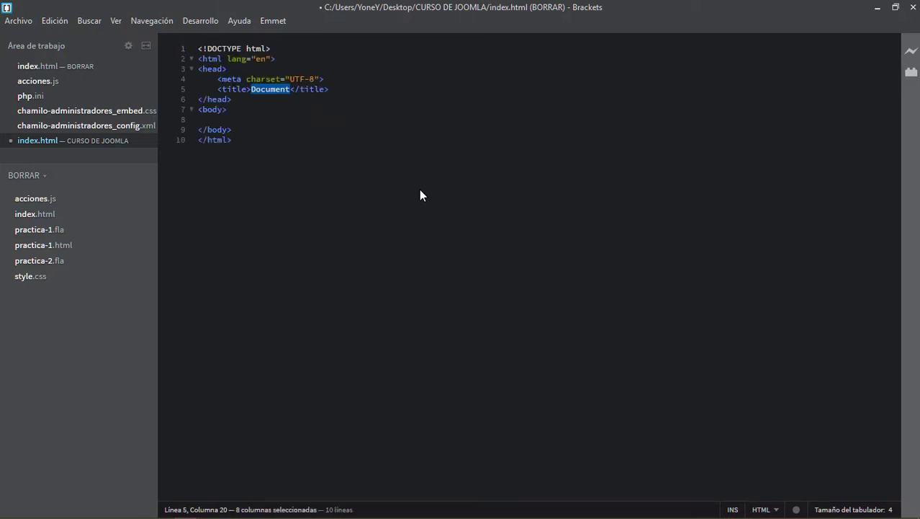
pyautogui.click(305, 157)
pyautogui.click(288, 49)
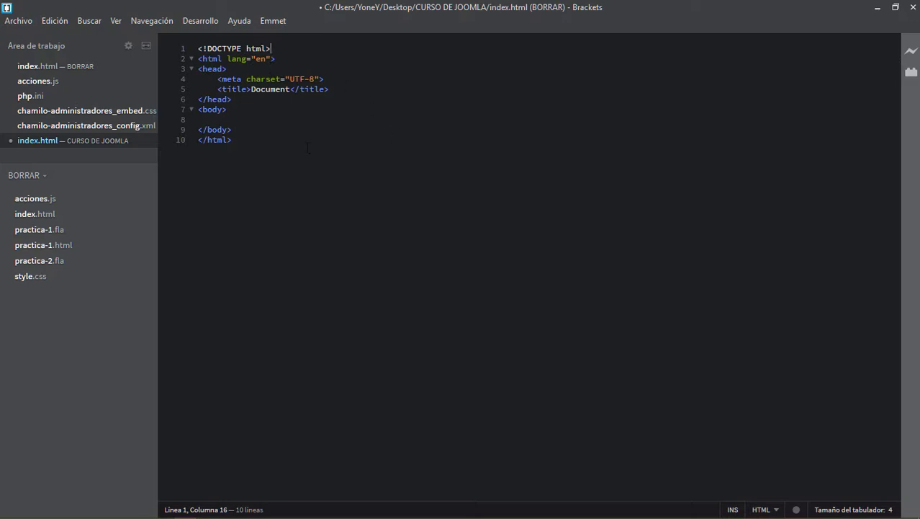
# - Add 14 blank lines inside the body element to spread out its opening and closing tags
pyautogui.click(245, 118)
pyautogui.press('Return')
pyautogui.press('Return')
pyautogui.press('Return')
pyautogui.press('Return')
pyautogui.press('Return')
pyautogui.press('Return')
pyautogui.press('Return')
pyautogui.press('Return')
pyautogui.press('Return')
pyautogui.press('Return')
pyautogui.press('Return')
pyautogui.press('Return')
pyautogui.press('Return')
pyautogui.press('Return')
# - Insert five blank lines between the opening html and head tags, and three between the closing head tag and the body
pyautogui.click(286, 58)
pyautogui.press('Return')
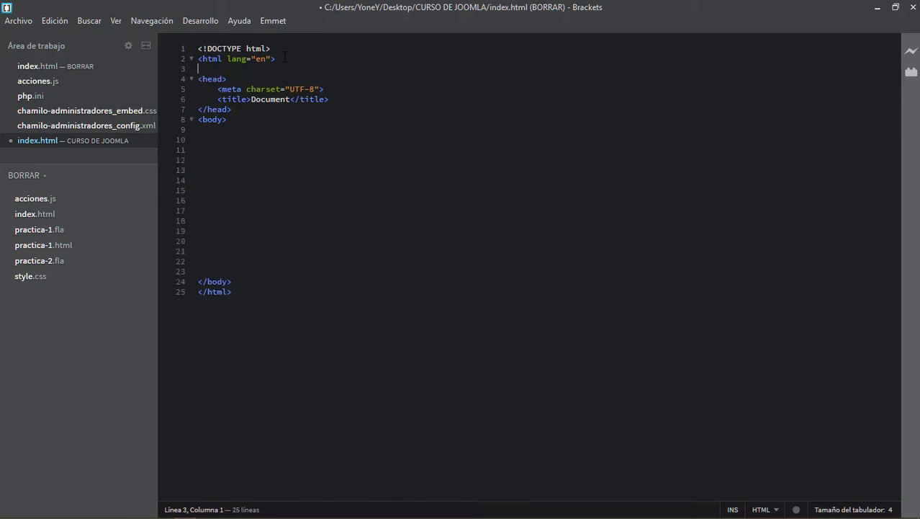
pyautogui.press('Return')
pyautogui.press('Return')
pyautogui.press('Return')
pyautogui.press('Return')
pyautogui.click(212, 59)
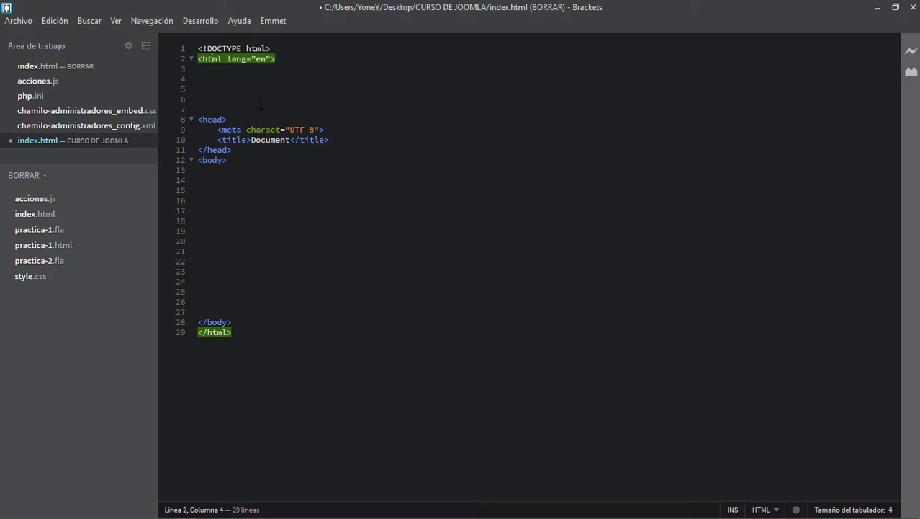
pyautogui.click(240, 153)
pyautogui.press('Return')
pyautogui.press('Return')
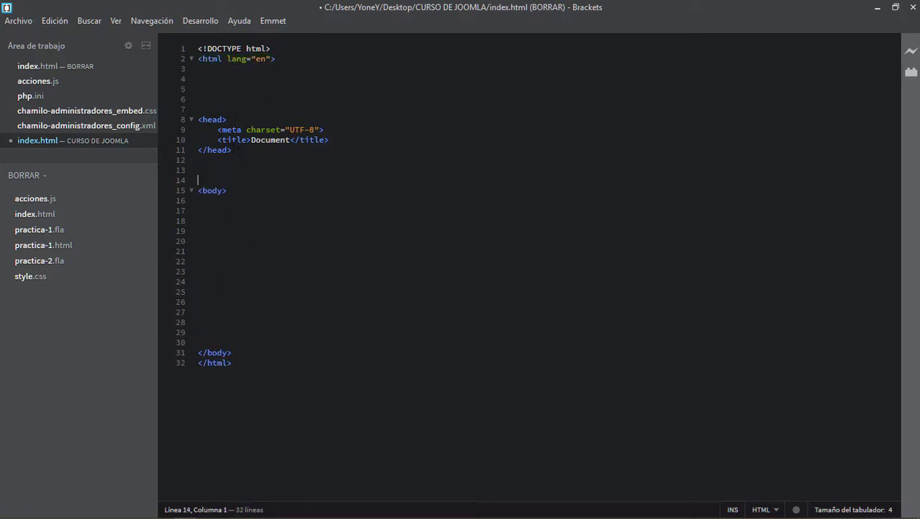
pyautogui.press('Return')
# - Point out the head and body tag pairs and highlight the empty area inside the body
pyautogui.click(212, 119)
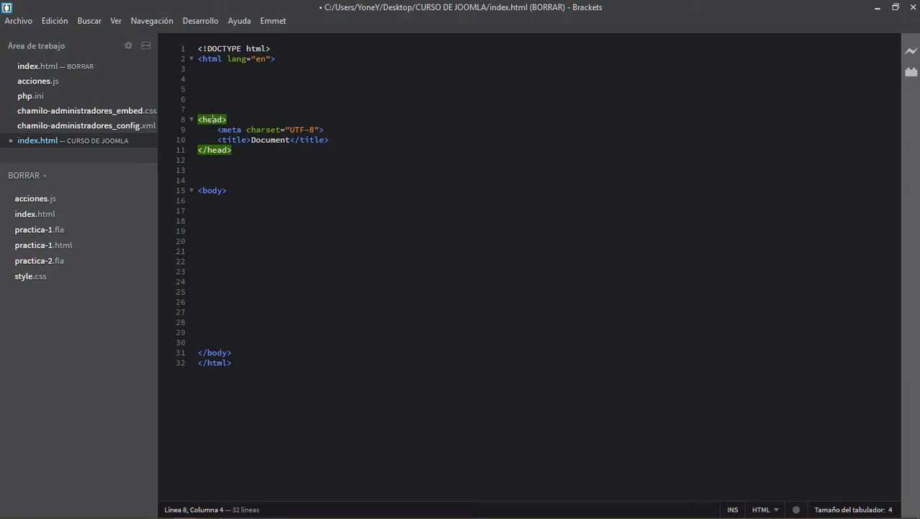
pyautogui.click(211, 191)
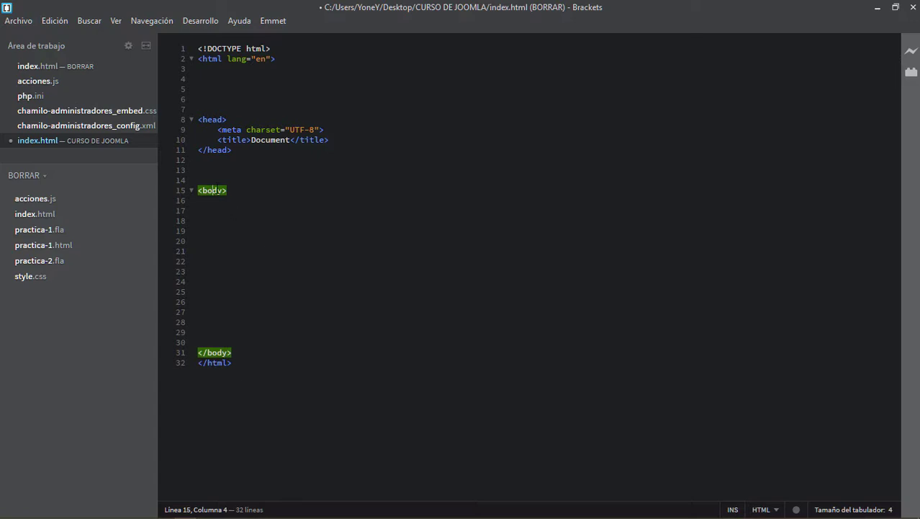
pyautogui.click(218, 291)
pyautogui.moveTo(203, 201); pyautogui.dragTo(272, 343)
pyautogui.moveTo(137, 513)
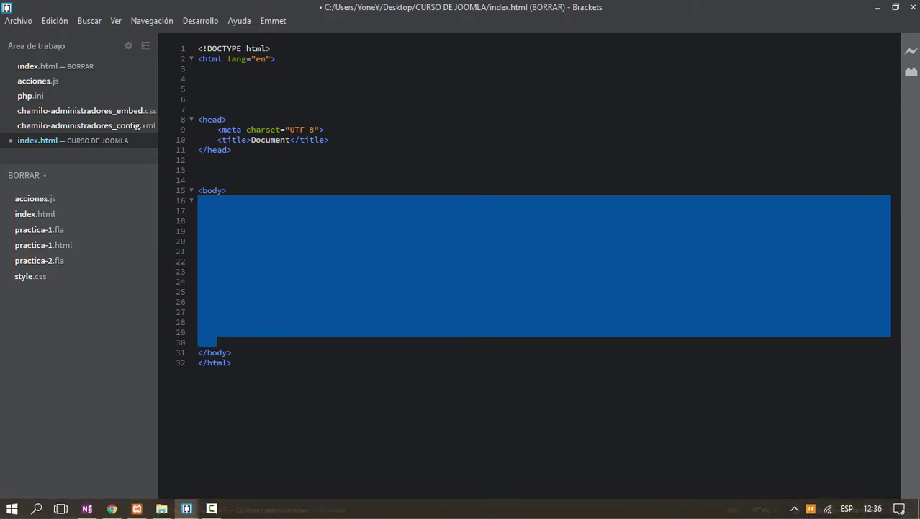
# - Switch to Chrome and highlight the Libros Gratis page's visible content: site title, Home heading, footer text and side modules
pyautogui.click(109, 509)
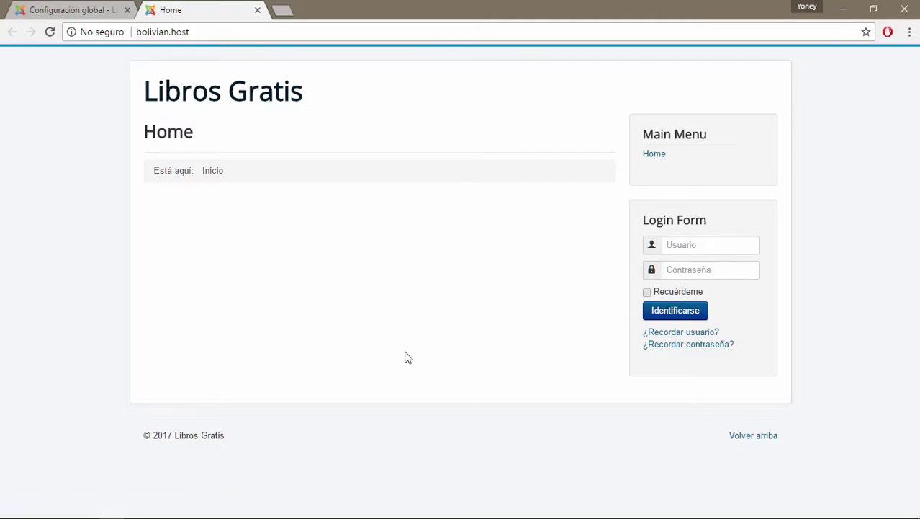
pyautogui.moveTo(140, 92); pyautogui.dragTo(327, 100)
pyautogui.doubleClick(173, 142)
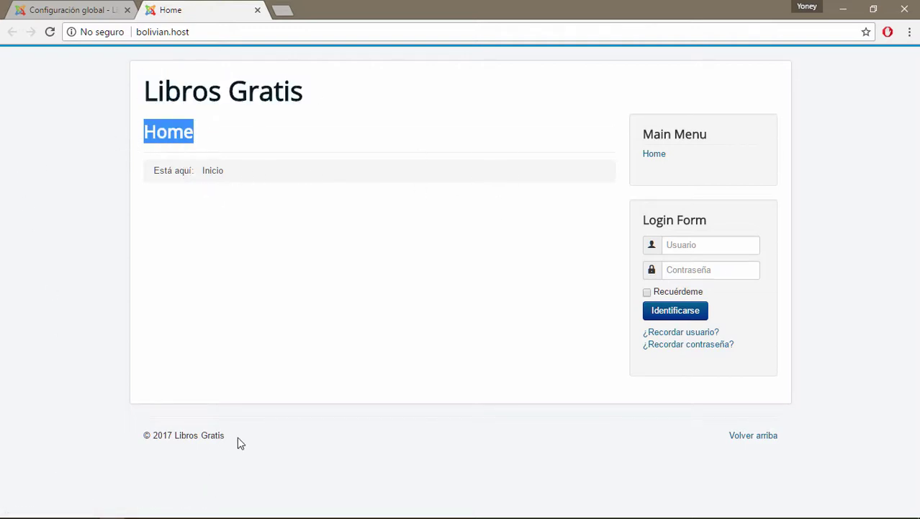
pyautogui.moveTo(240, 443); pyautogui.dragTo(144, 430)
pyautogui.moveTo(658, 101); pyautogui.dragTo(765, 371)
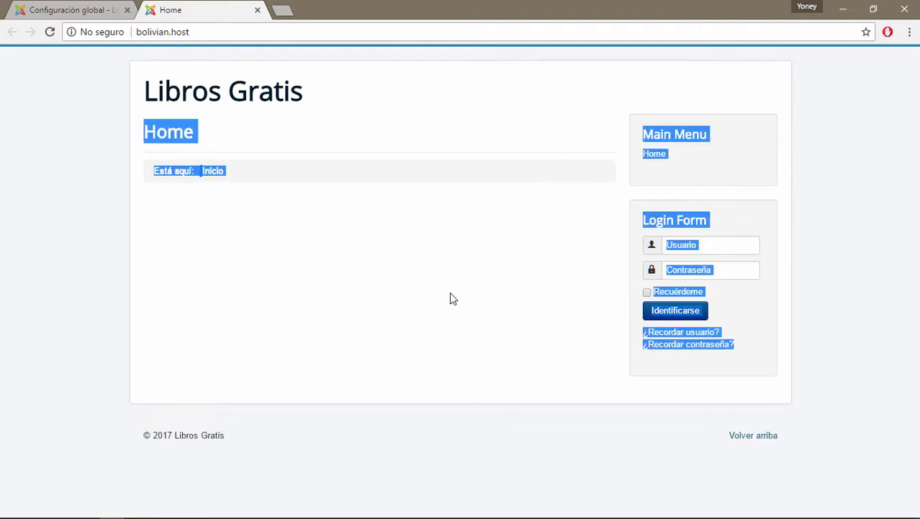
pyautogui.click(501, 301)
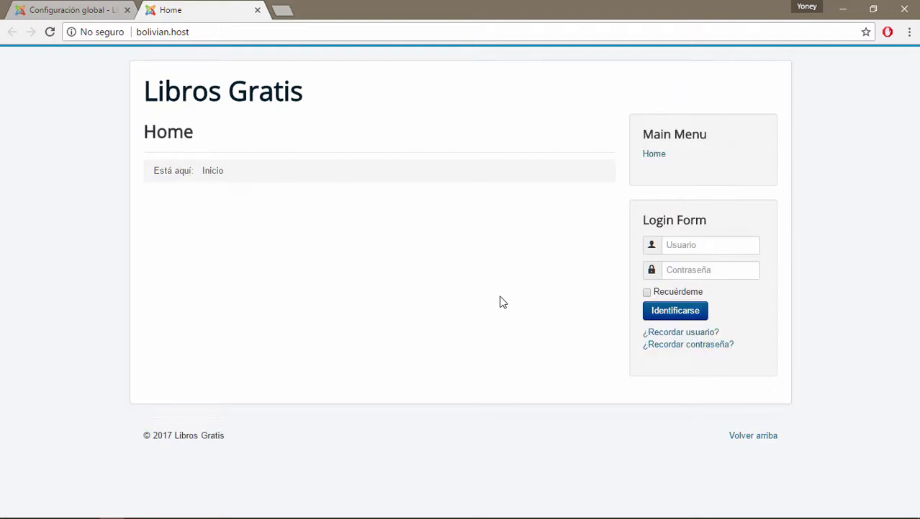
# - Return to index.html in Brackets and insert five blank lines below the title element inside the head
pyautogui.click(843, 9)
pyautogui.hotkey('ctrl', 'End')
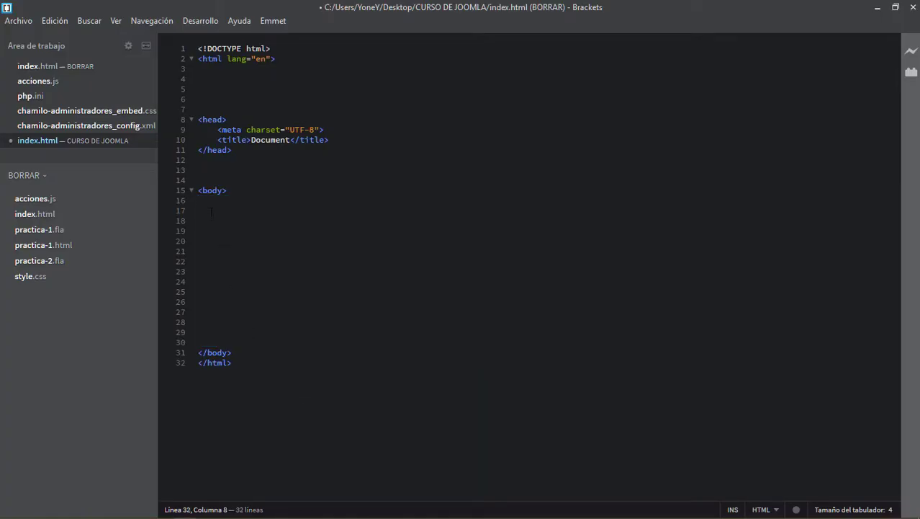
pyautogui.moveTo(212, 210); pyautogui.dragTo(216, 303)
pyautogui.click(234, 119)
pyautogui.press('Down')
pyautogui.press('Down')
pyautogui.press('End')
pyautogui.press('Return')
pyautogui.press('Return')
pyautogui.press('Return')
pyautogui.press('Return')
pyautogui.press('Return')
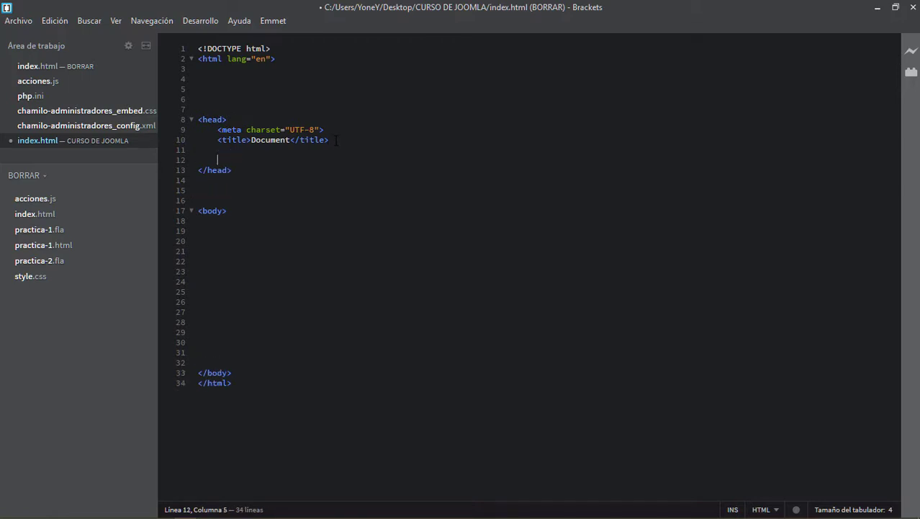
# - Point out the head tag pair, view the site's home page in Chrome, and return to Brackets
pyautogui.click(205, 120)
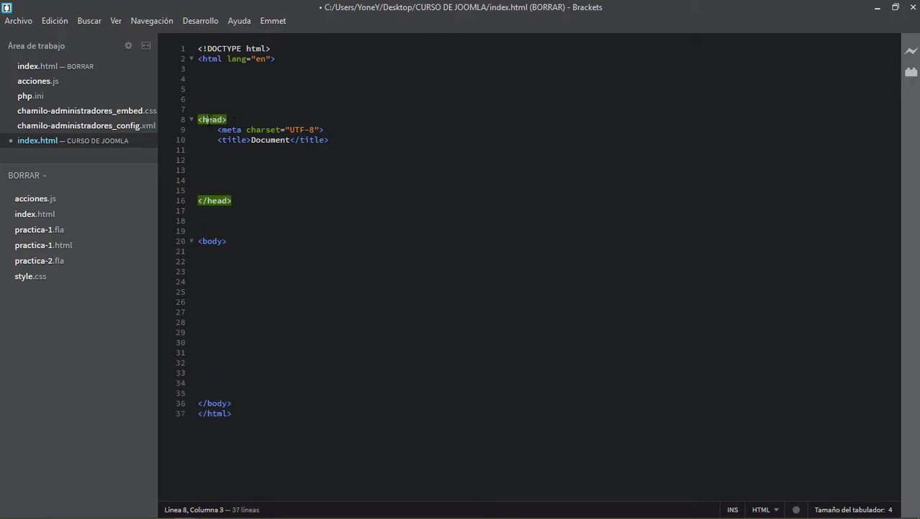
pyautogui.click(246, 170)
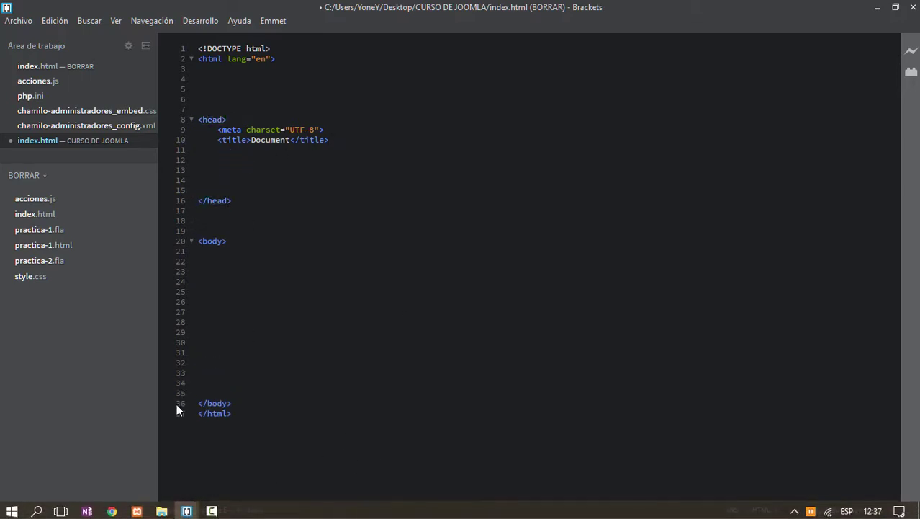
pyautogui.click(112, 511)
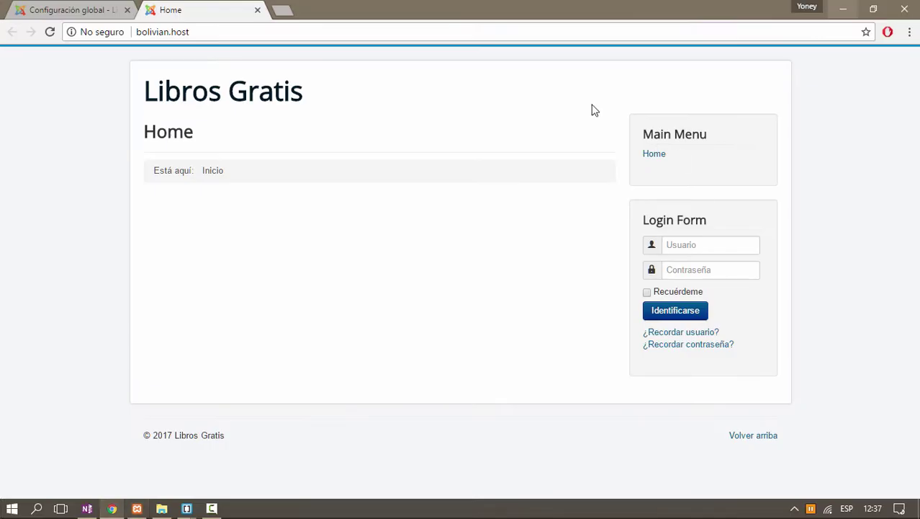
pyautogui.click(849, 8)
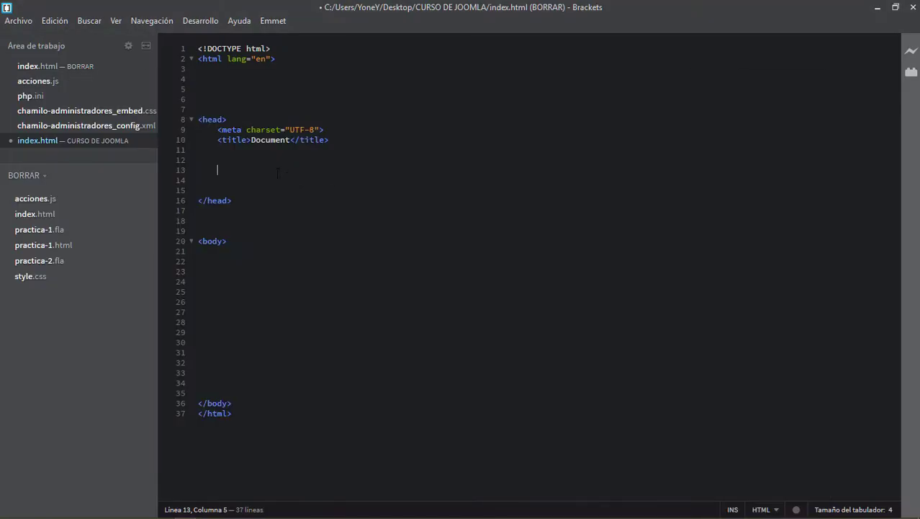
# - Examine the title element in the head, highlighting its tag name and the Document text
pyautogui.click(265, 140)
pyautogui.doubleClick(265, 140)
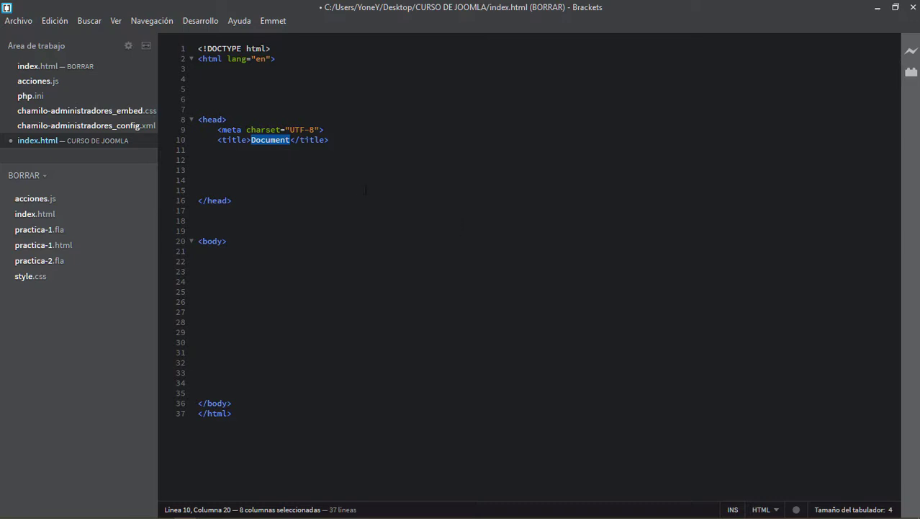
pyautogui.click(328, 183)
pyautogui.doubleClick(263, 139)
pyautogui.click(213, 185)
pyautogui.doubleClick(235, 139)
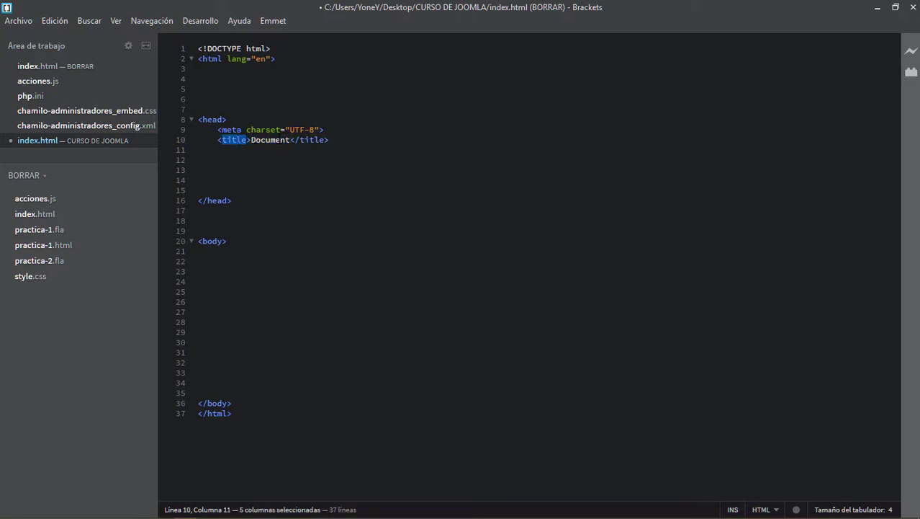
pyautogui.doubleClick(270, 140)
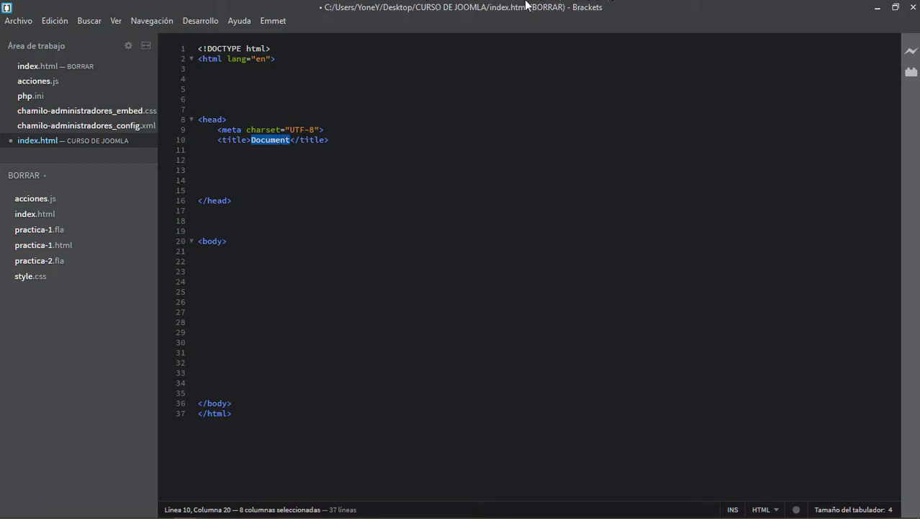
# - Insert one more blank line below the title element and highlight the head section
pyautogui.click(362, 142)
pyautogui.press('Return')
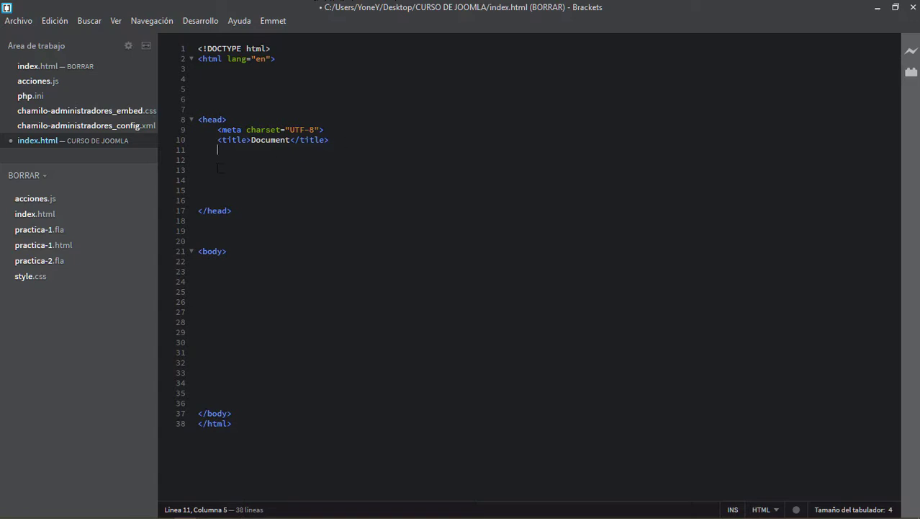
pyautogui.doubleClick(212, 119)
pyautogui.click(265, 192)
pyautogui.keyDown('shift'); pyautogui.click(251, 198); pyautogui.keyUp('shift')
pyautogui.click(254, 218)
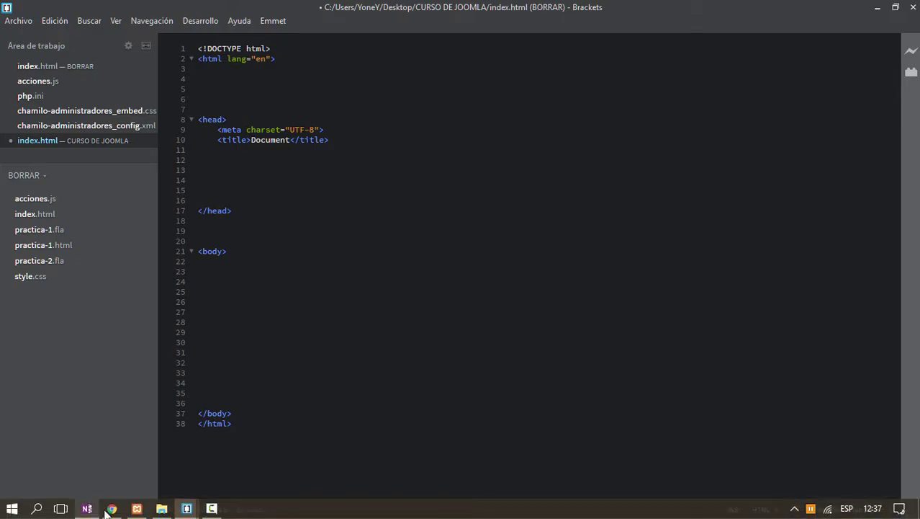
# - Switch to Chrome and search the web for "like box facebook" in the blank tab, opening Facebook's page plugin documentation
pyautogui.click(108, 508)
pyautogui.click(284, 14)
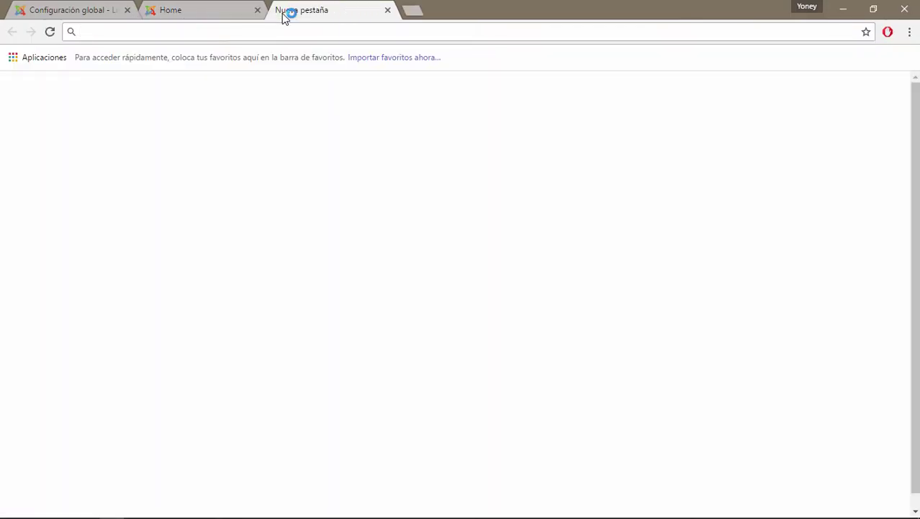
pyautogui.write('likebo')
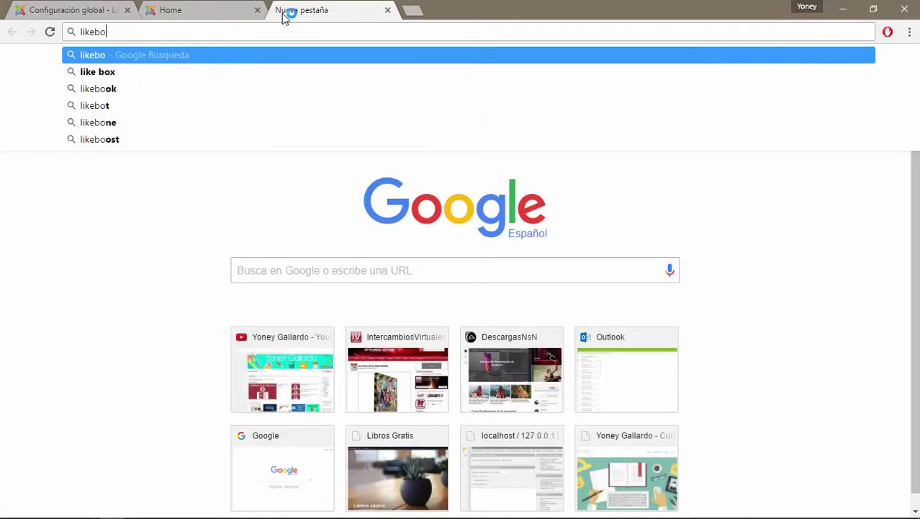
pyautogui.press('Down')
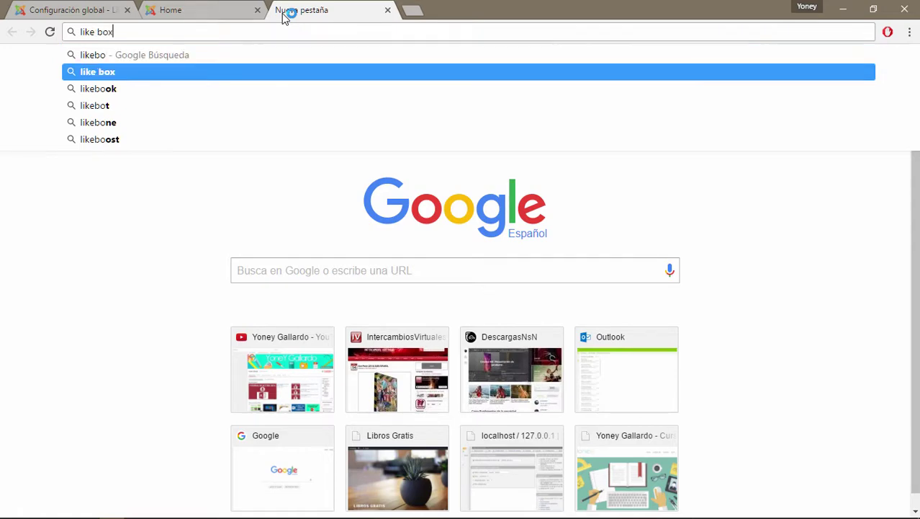
pyautogui.write('face')
pyautogui.press('Down')
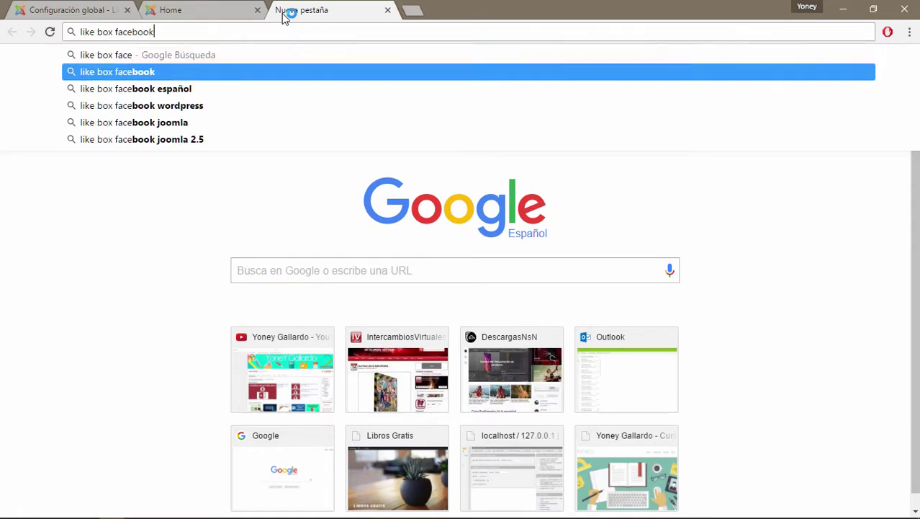
pyautogui.press('Return')
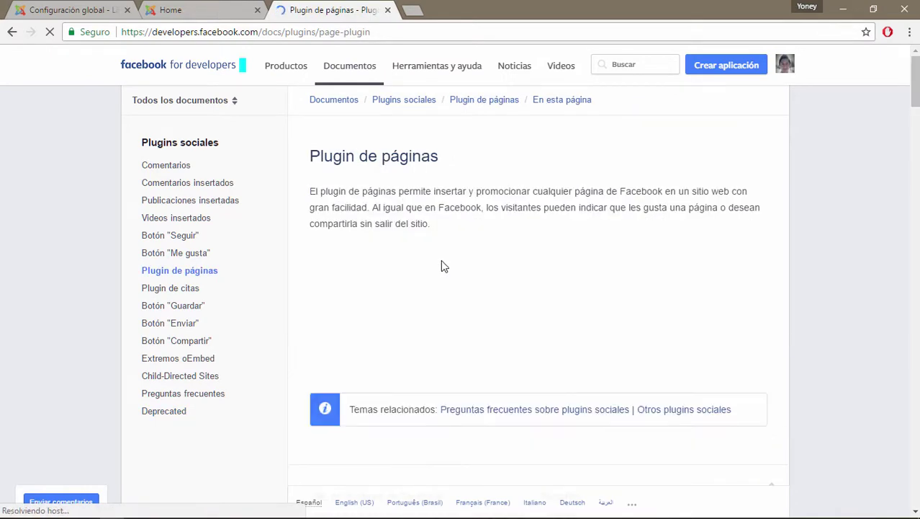
# - Examine the page plugin's settings form, including the Facebook page URL, and look through the Libros Gratis preview
pyautogui.scroll(-3, 504, 239)
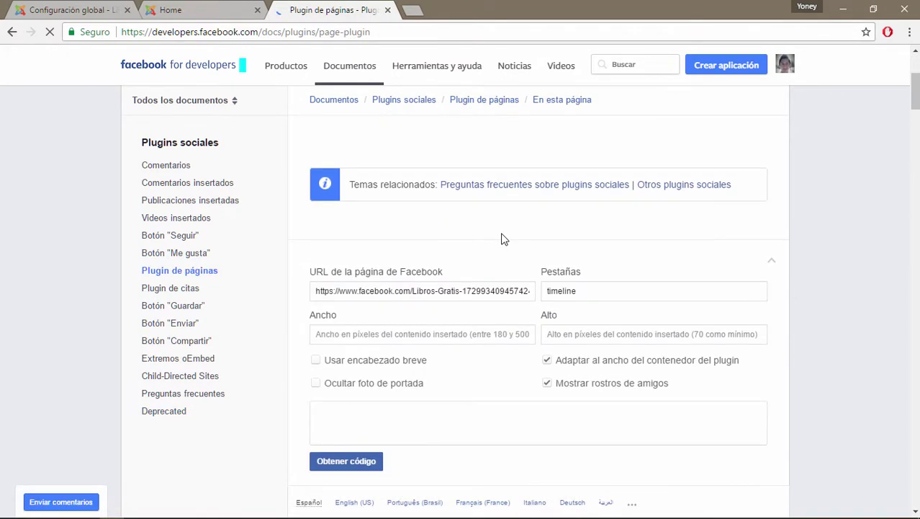
pyautogui.scroll(-3, 501, 236)
pyautogui.scroll(-2, 450, 319)
pyautogui.click(476, 180)
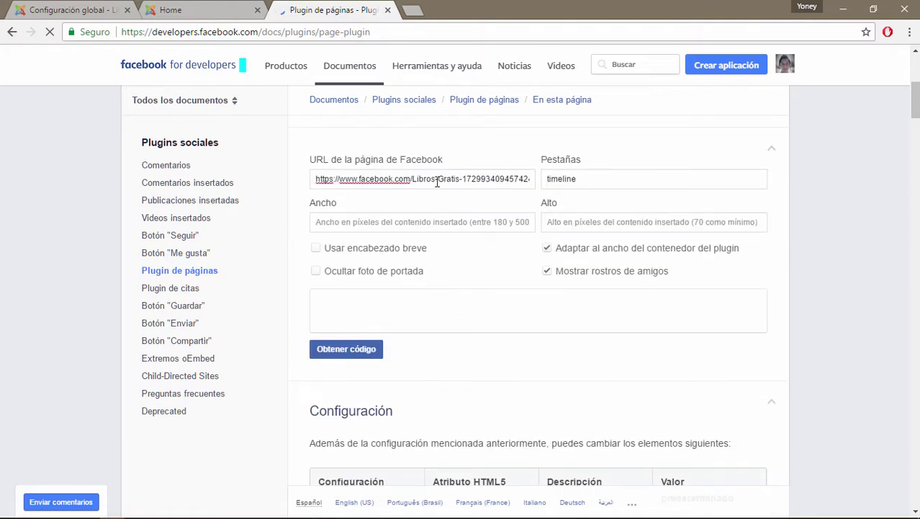
pyautogui.scroll(-2, 538, 231)
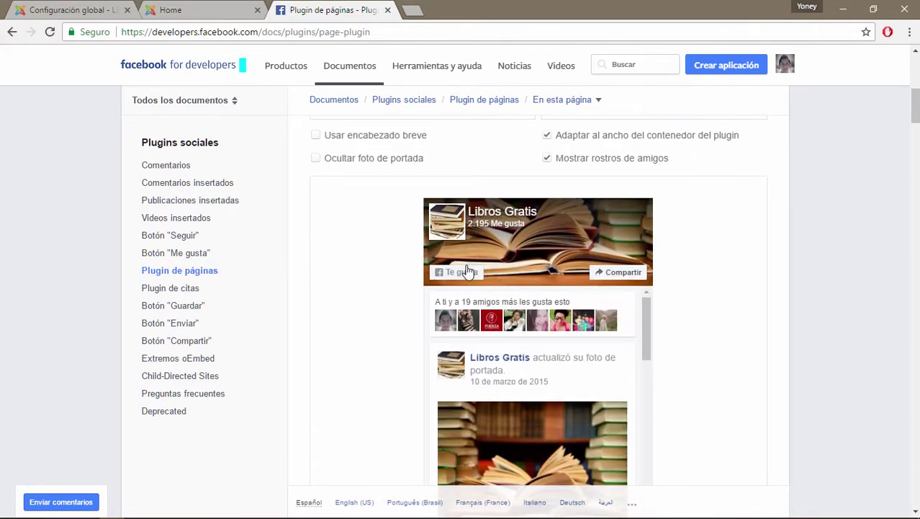
pyautogui.scroll(-3, 518, 302)
pyautogui.scroll(-2, 715, 294)
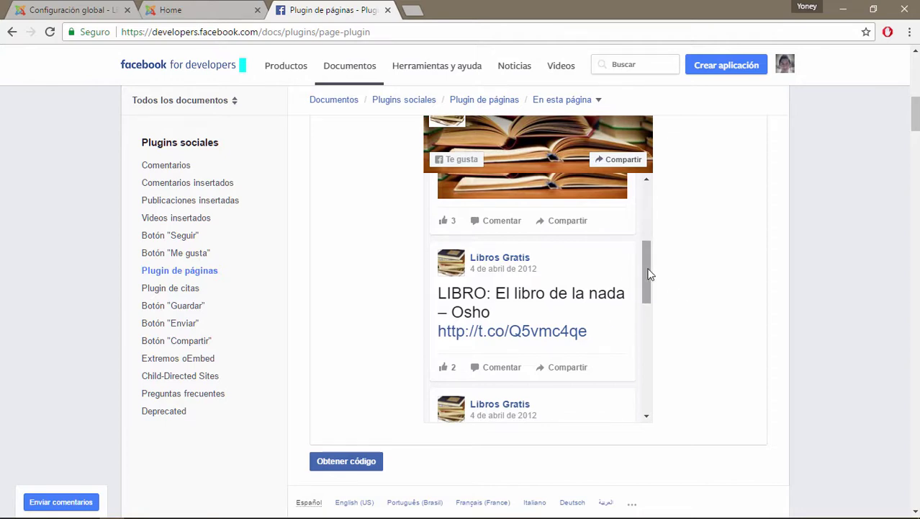
pyautogui.moveTo(649, 269); pyautogui.dragTo(644, 182)
pyautogui.scroll(-2, 721, 293)
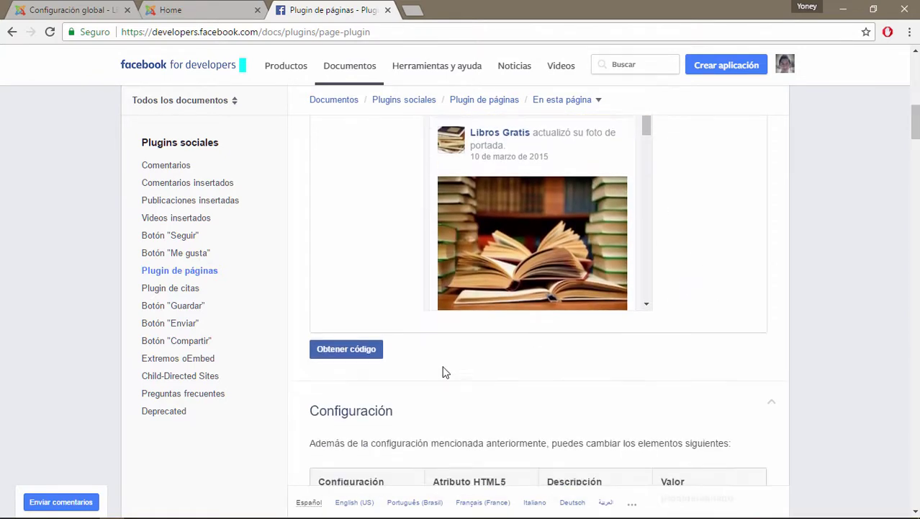
# - Get the plugin code and examine the JavaScript SDK snippet, highlighting it and the body tag in its placement instruction
pyautogui.click(335, 353)
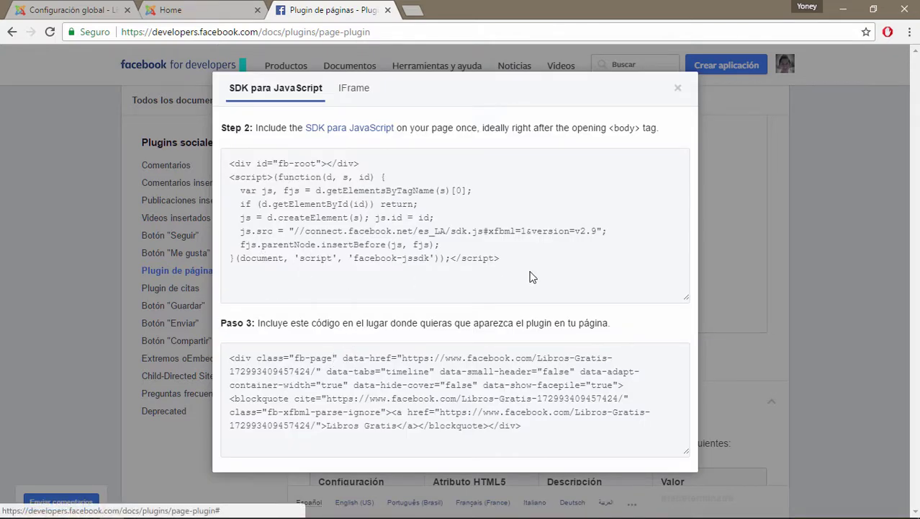
pyautogui.moveTo(504, 260); pyautogui.dragTo(231, 164)
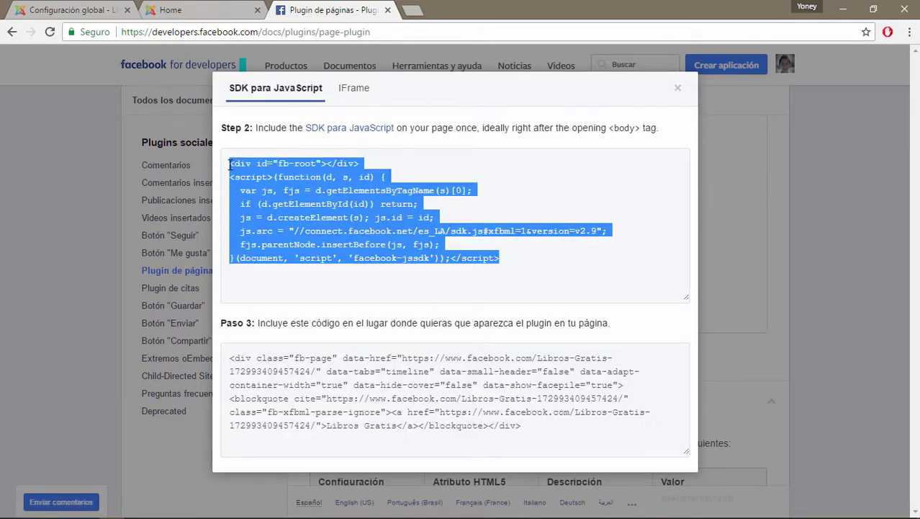
pyautogui.tripleClick(315, 398)
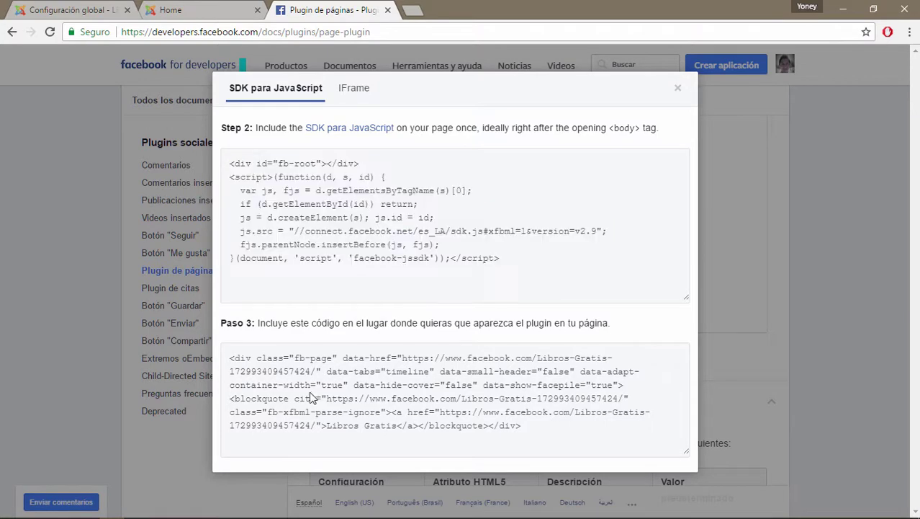
pyautogui.moveTo(525, 260); pyautogui.dragTo(219, 159)
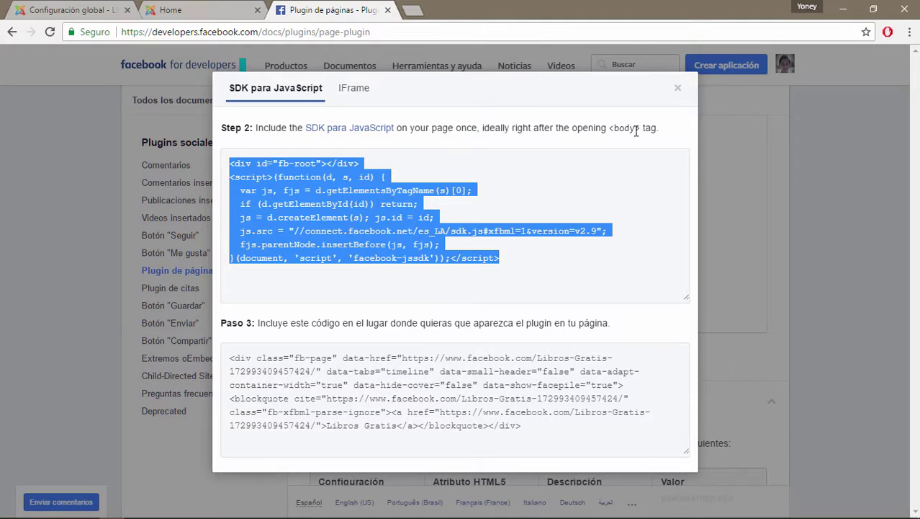
pyautogui.moveTo(639, 130); pyautogui.dragTo(610, 128)
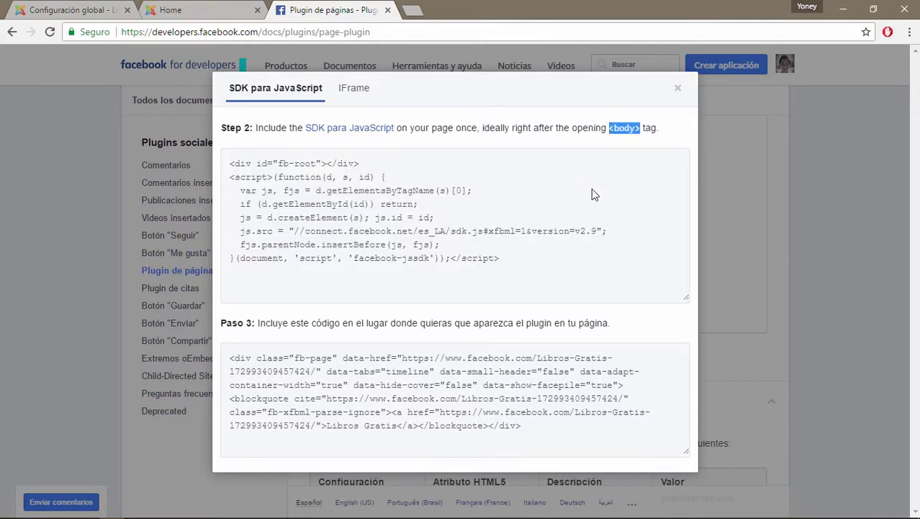
# - Copy the Facebook JavaScript SDK snippet into the head of index.html in Brackets, below the title, and point out the head tags
pyautogui.click(528, 229)
pyautogui.hotkey('ctrl', 'c')
pyautogui.moveTo(529, 229); pyautogui.dragTo(395, 256)
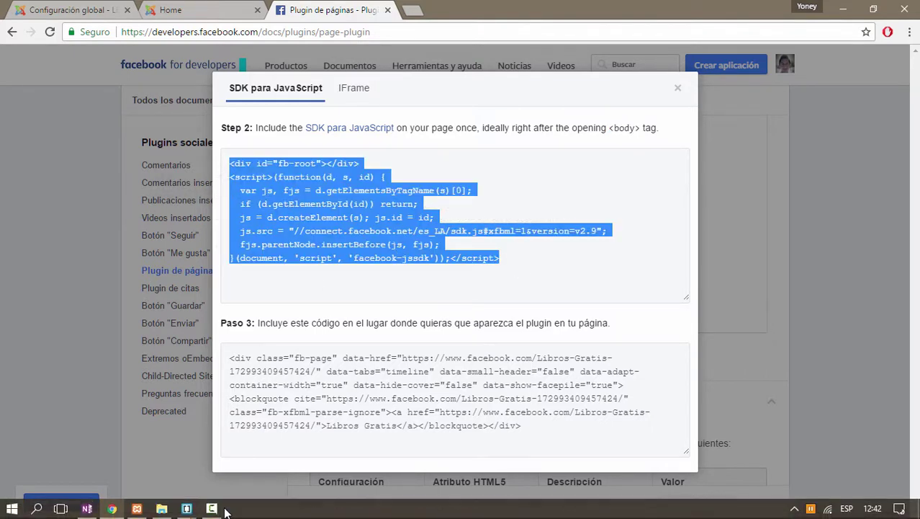
pyautogui.click(186, 509)
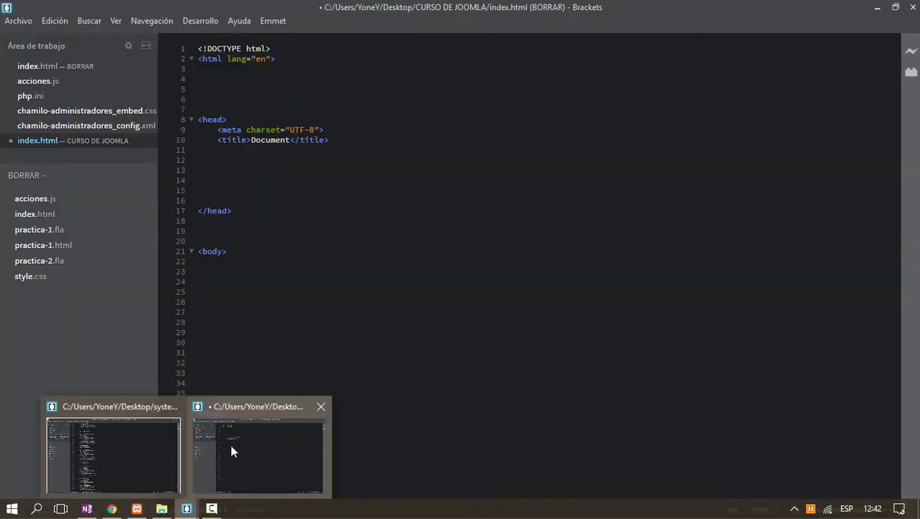
pyautogui.click(230, 450)
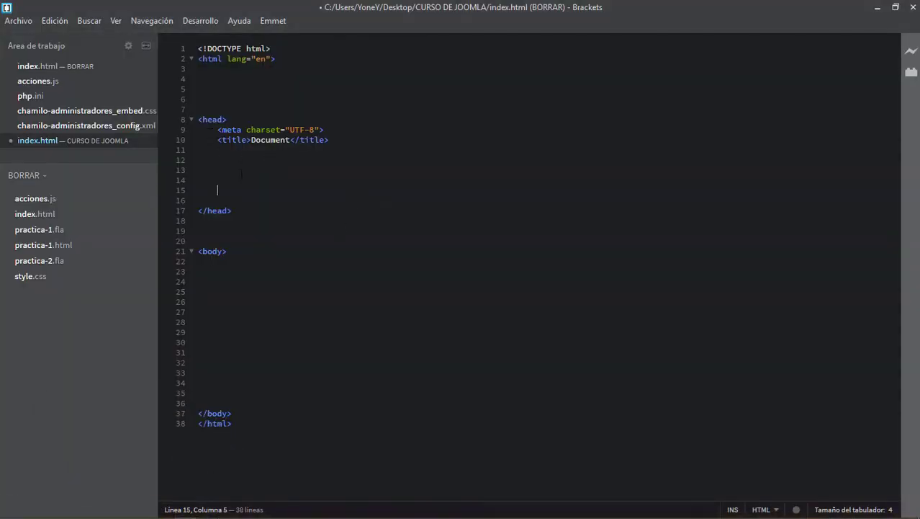
pyautogui.hotkey('ctrl', 'v')
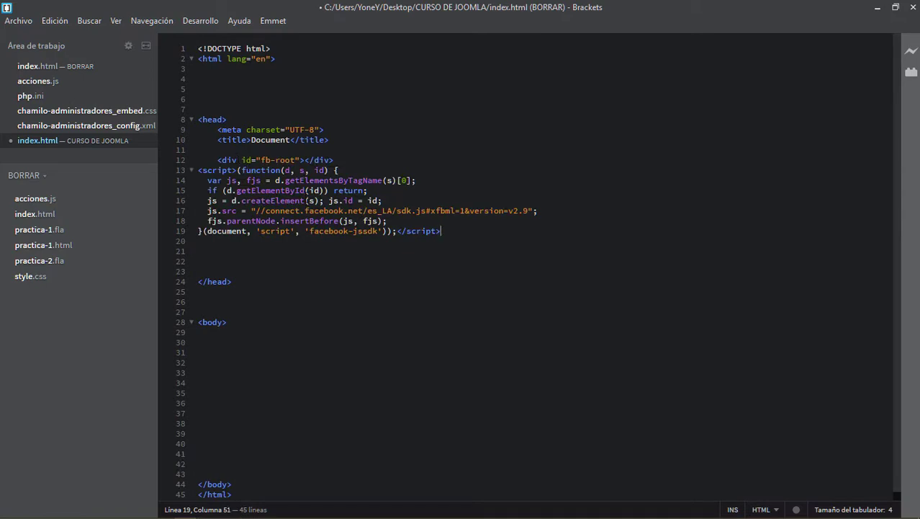
pyautogui.click(217, 149)
pyautogui.click(211, 119)
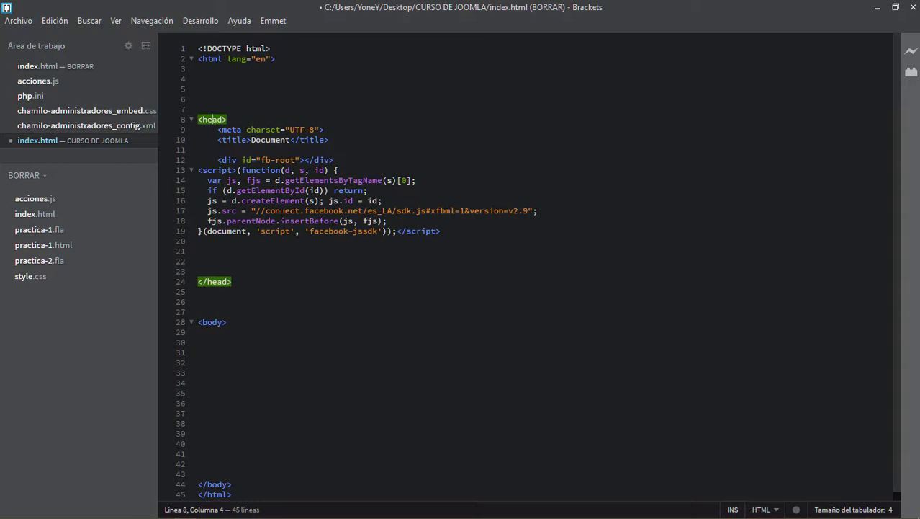
# - Minimize Brackets, close the Facebook plugin page in Chrome, and return to Joomla's global configuration
pyautogui.click(877, 8)
pyautogui.click(387, 10)
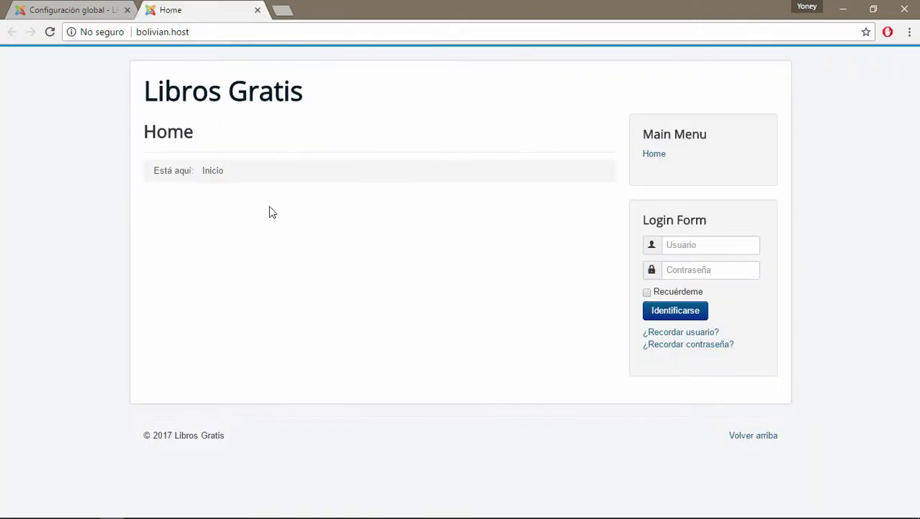
pyautogui.click(79, 9)
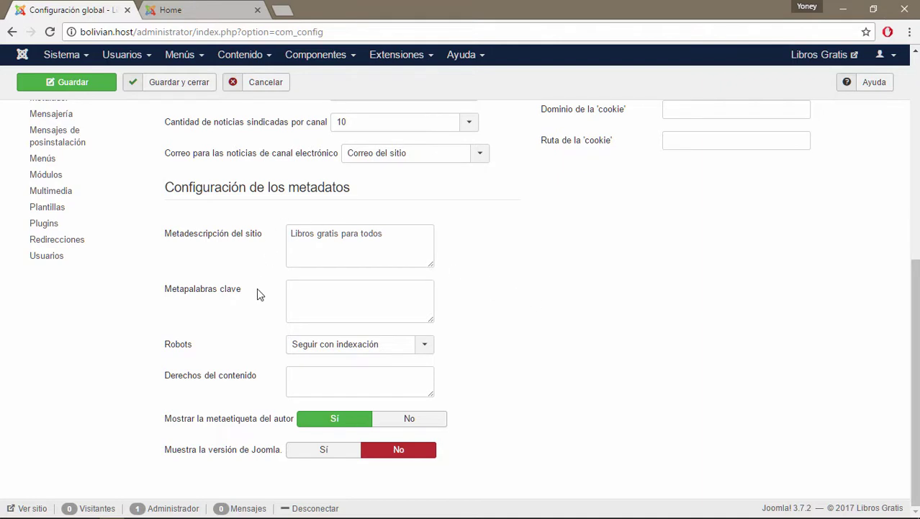
# - Set the site meta description to "Libros gratis para descargar en todas las tematicas literarias"
pyautogui.click(398, 239)
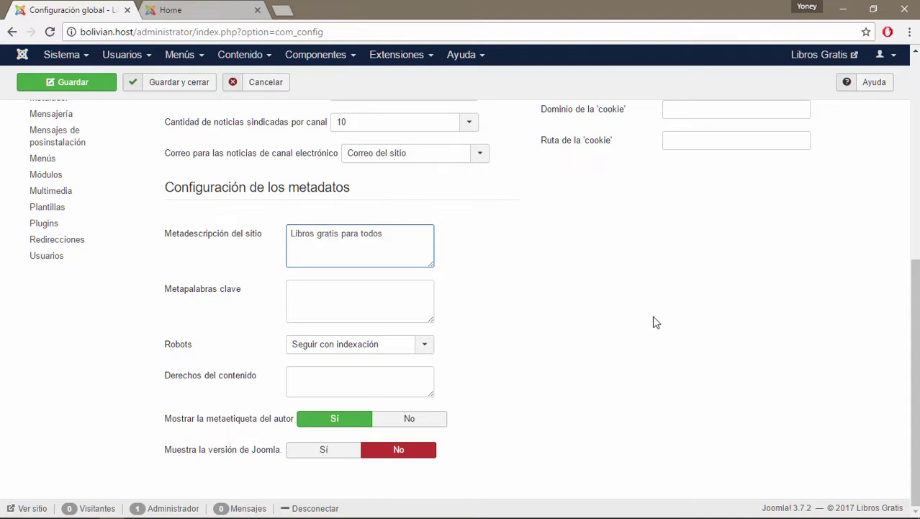
pyautogui.press('BackSpace')
pyautogui.press('BackSpace')
pyautogui.press('BackSpace')
pyautogui.write('ara descargar en todas las tematicas')
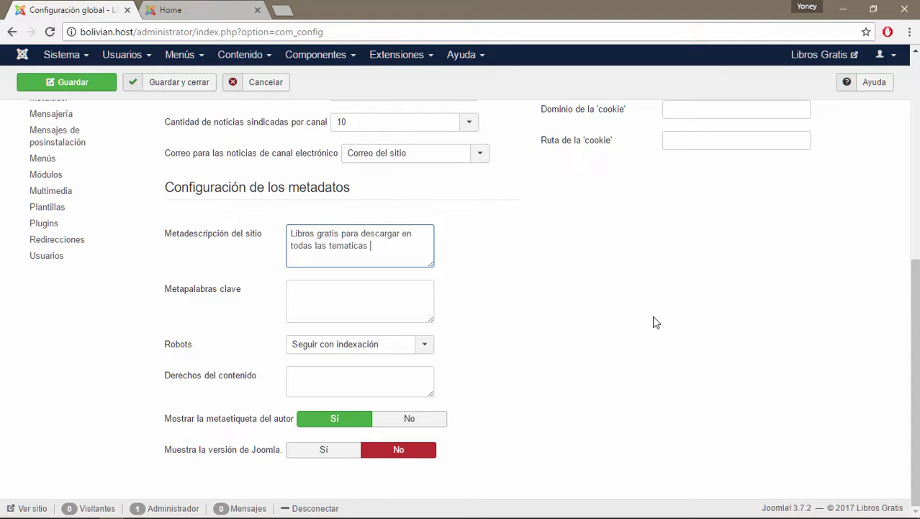
pyautogui.write(' literarias')
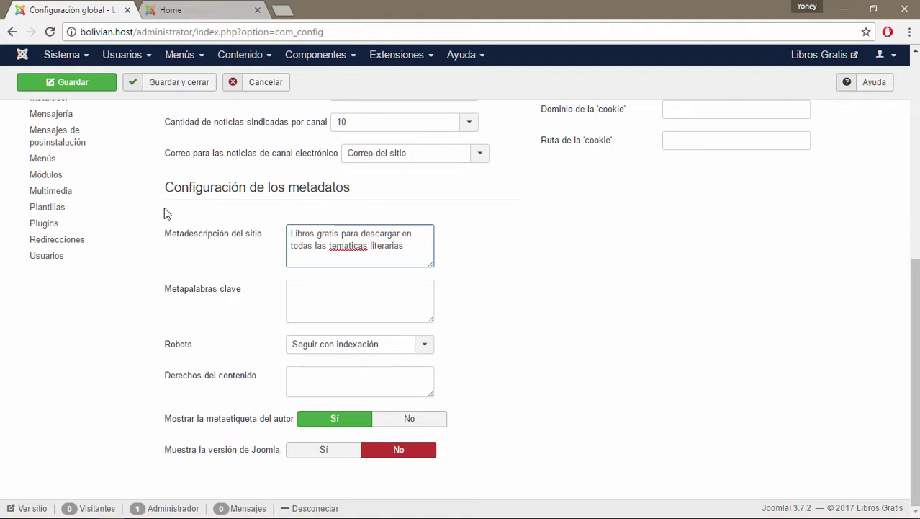
# - Review the site meta description against the meta keywords field, highlighting the full description text
pyautogui.moveTo(232, 218)
pyautogui.click(346, 296)
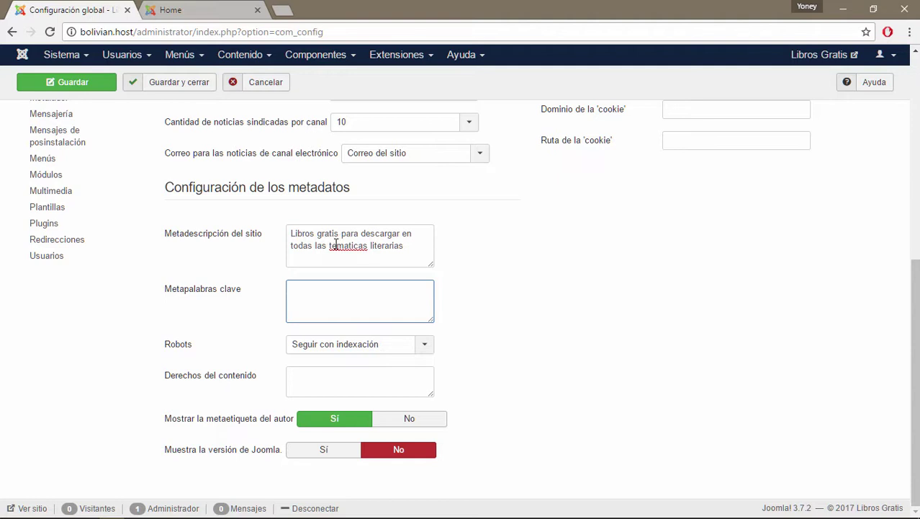
pyautogui.moveTo(410, 252); pyautogui.dragTo(293, 233)
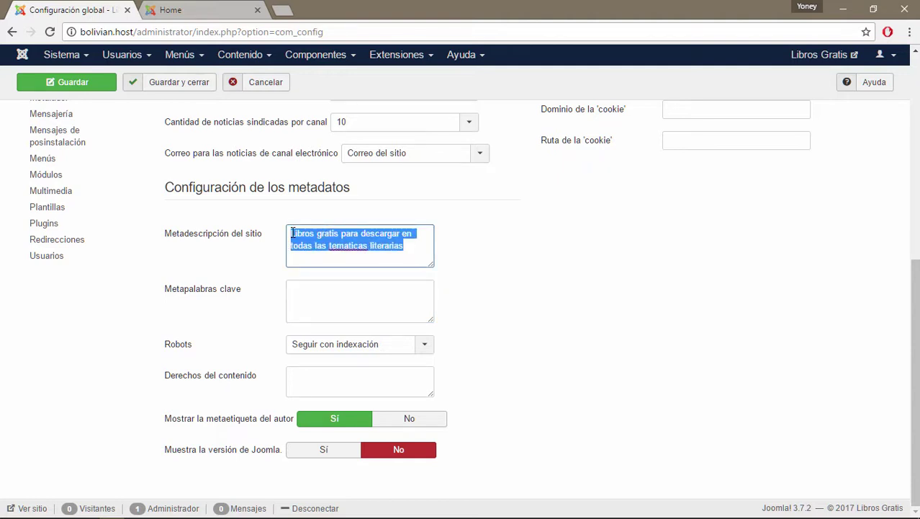
pyautogui.click(321, 290)
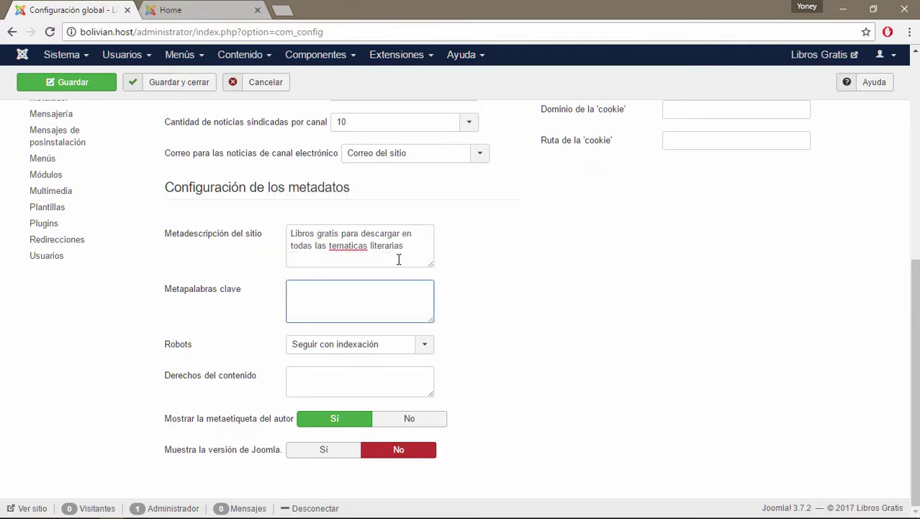
pyautogui.moveTo(408, 248); pyautogui.dragTo(281, 233)
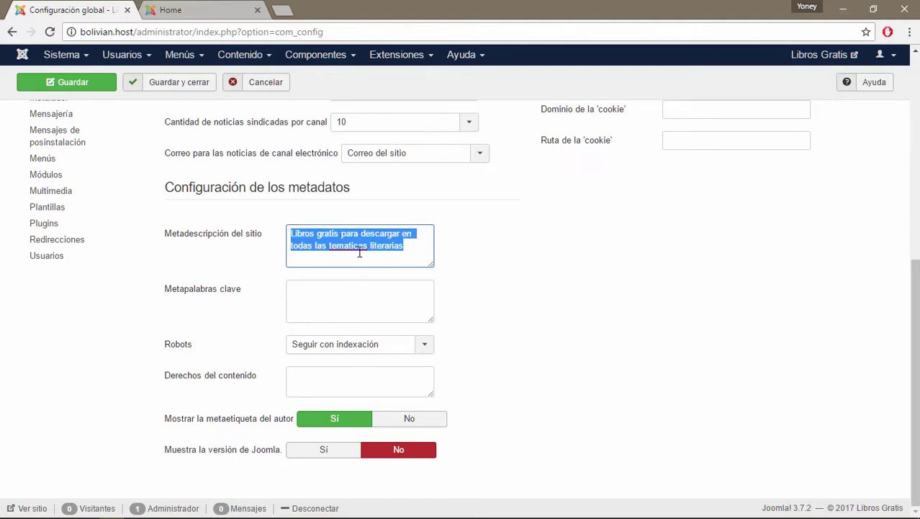
pyautogui.click(407, 250)
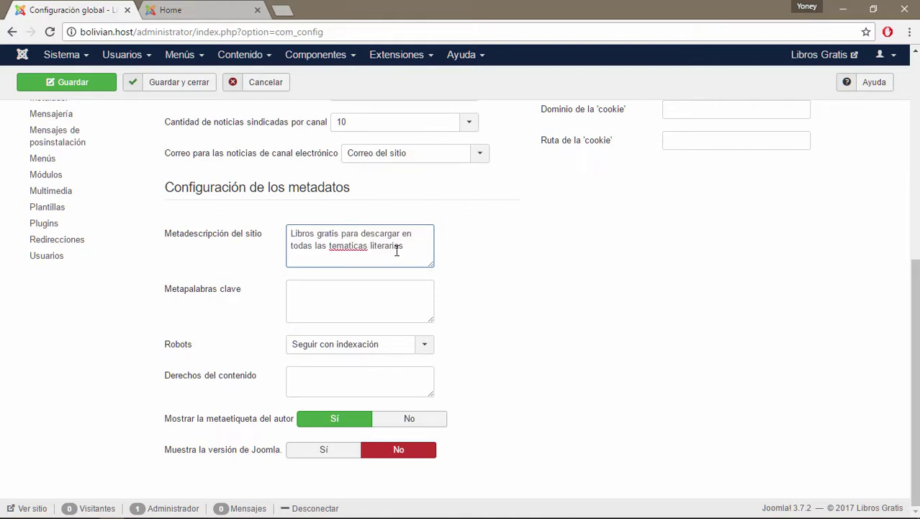
pyautogui.moveTo(405, 248); pyautogui.dragTo(290, 241)
# - Enter "libros, gratis, literatura, sociologia," as the site's meta keywords
pyautogui.click(336, 288)
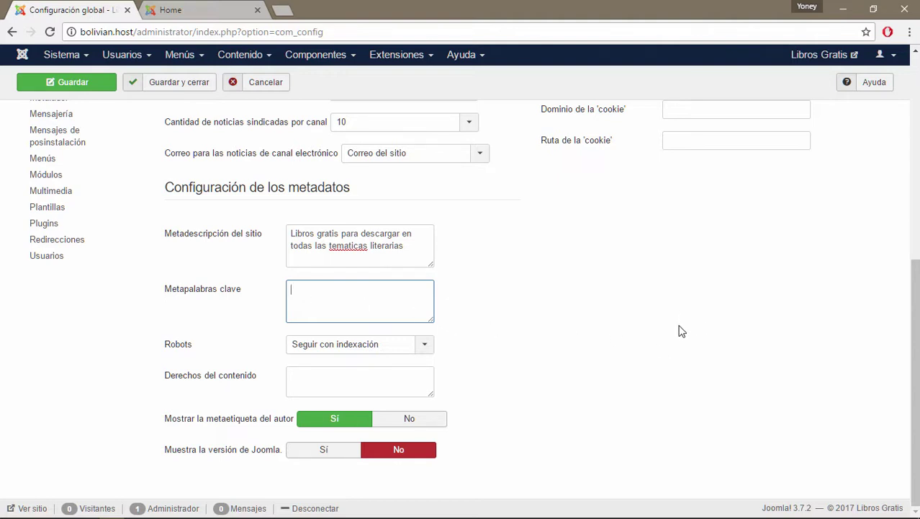
pyautogui.click(349, 246)
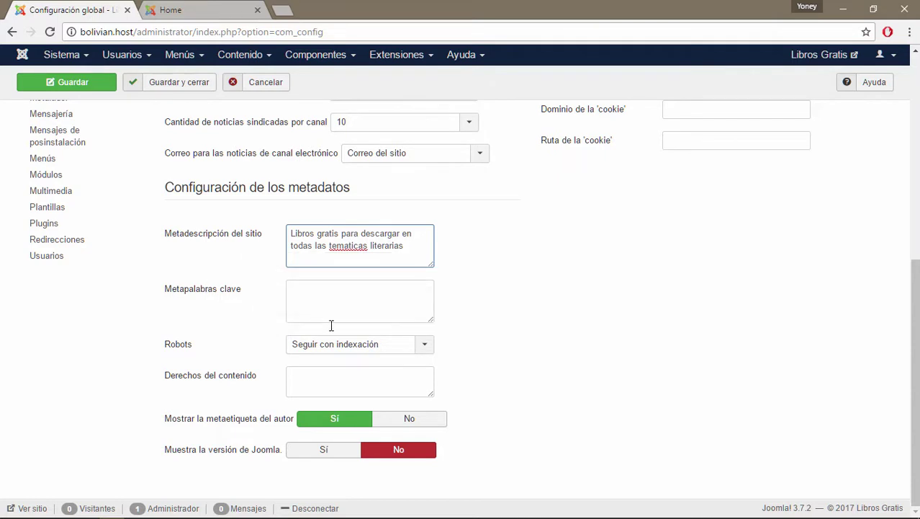
pyautogui.click(346, 306)
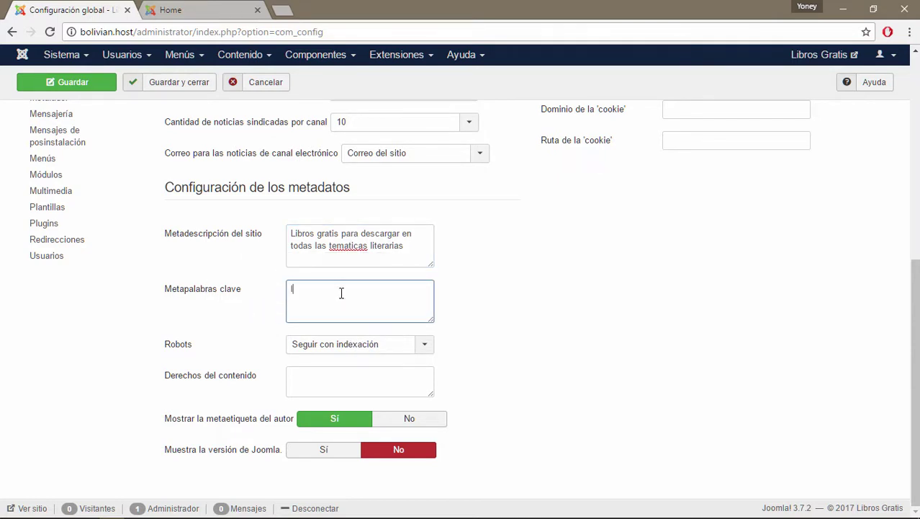
pyautogui.write('libros, gratis, literatura, sociologia,')
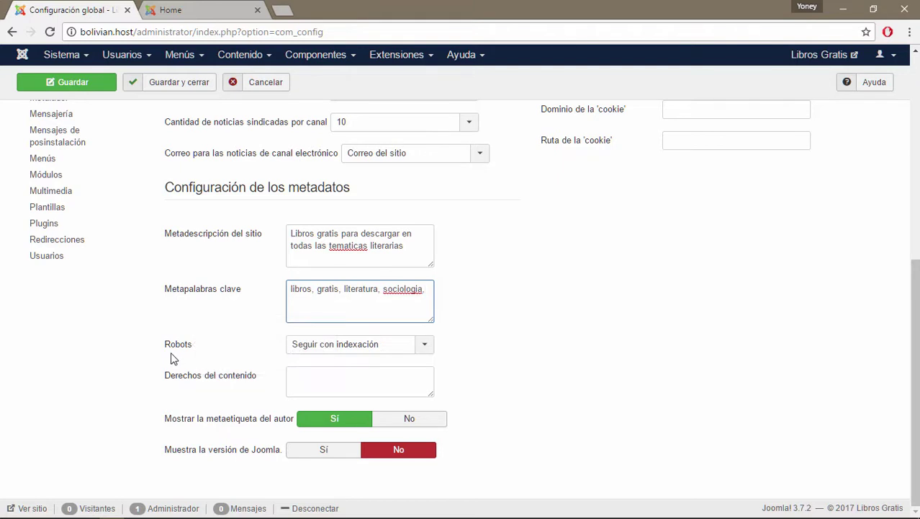
# - Point out the Robots setting and view the Libros Gratis home page
pyautogui.moveTo(191, 350)
pyautogui.click(226, 7)
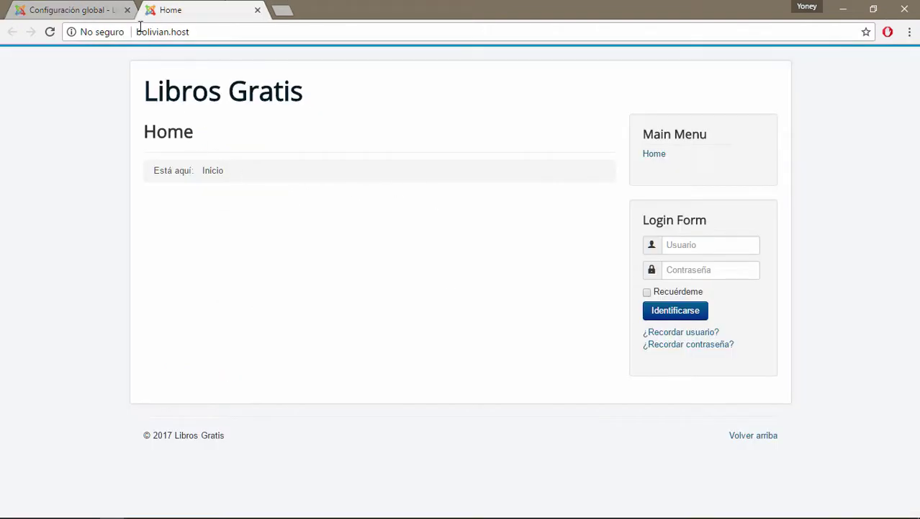
# - Open Google in a new browser tab and search for "mexico df"
pyautogui.click(283, 12)
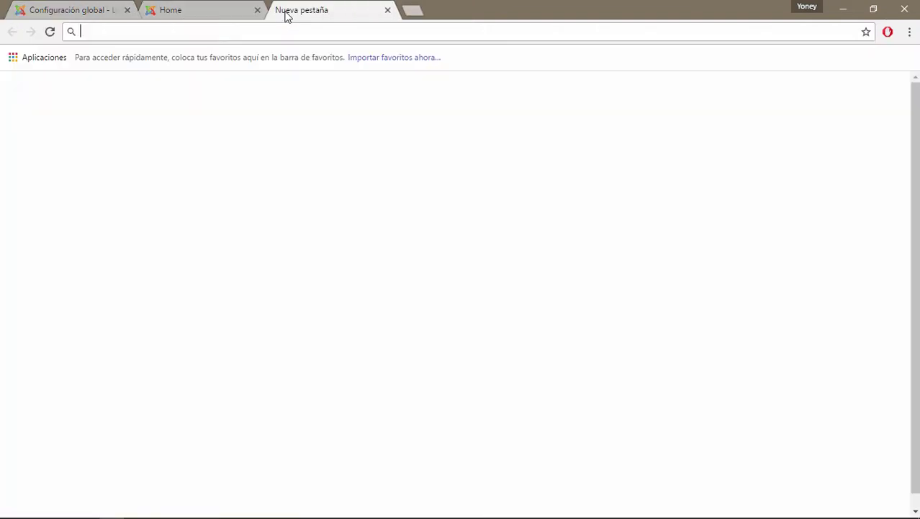
pyautogui.write('goo')
pyautogui.press('Return')
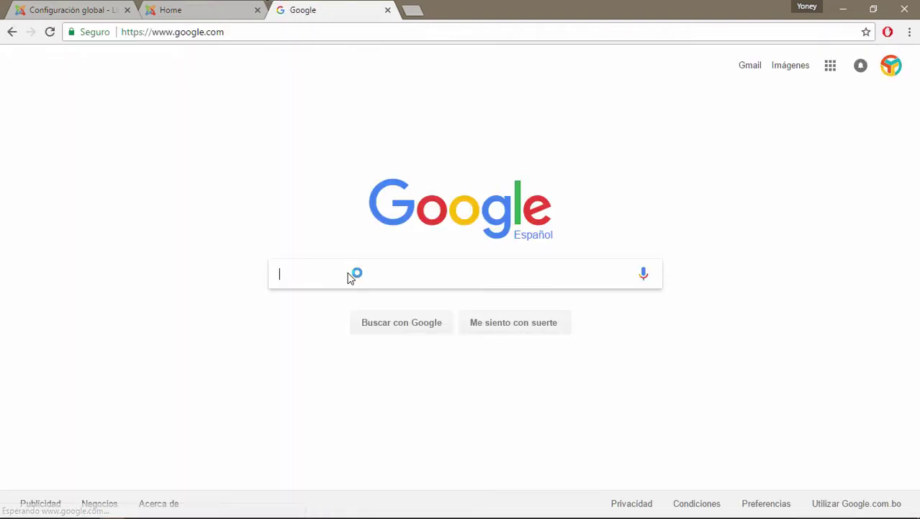
pyautogui.click(349, 276)
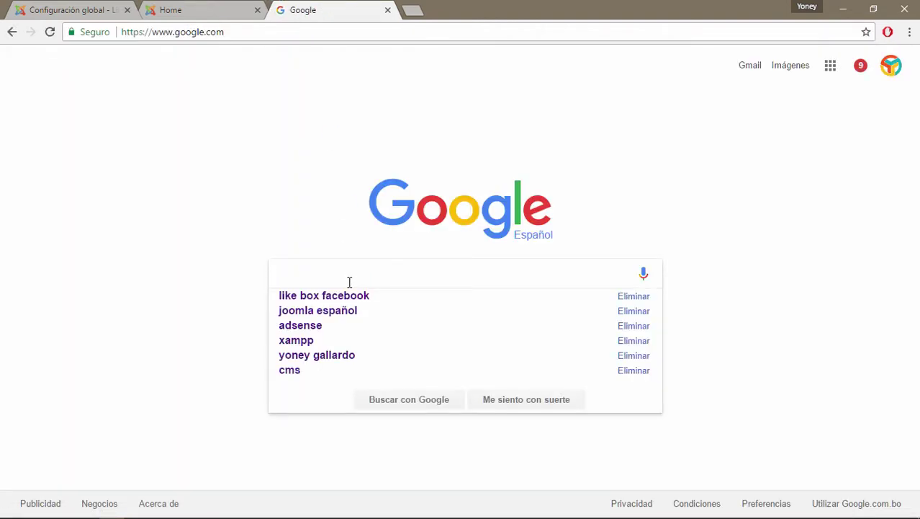
pyautogui.write('me')
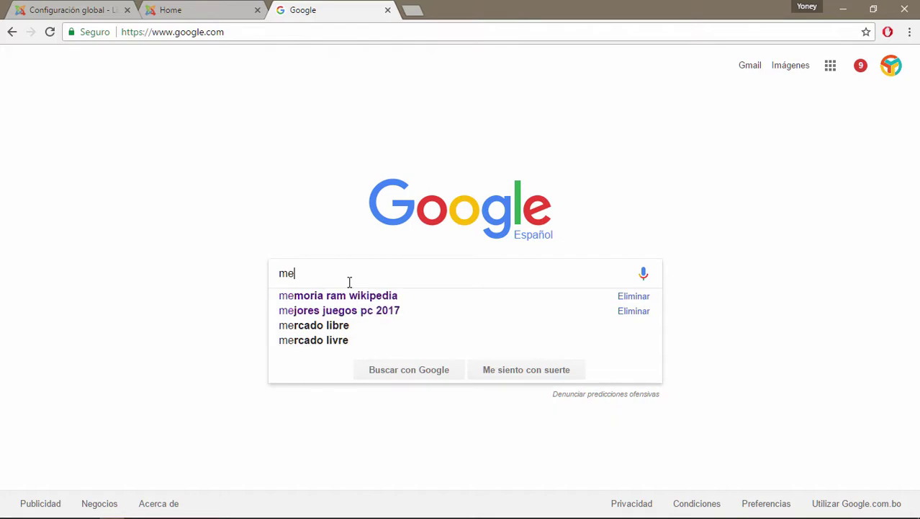
pyautogui.write('xico df')
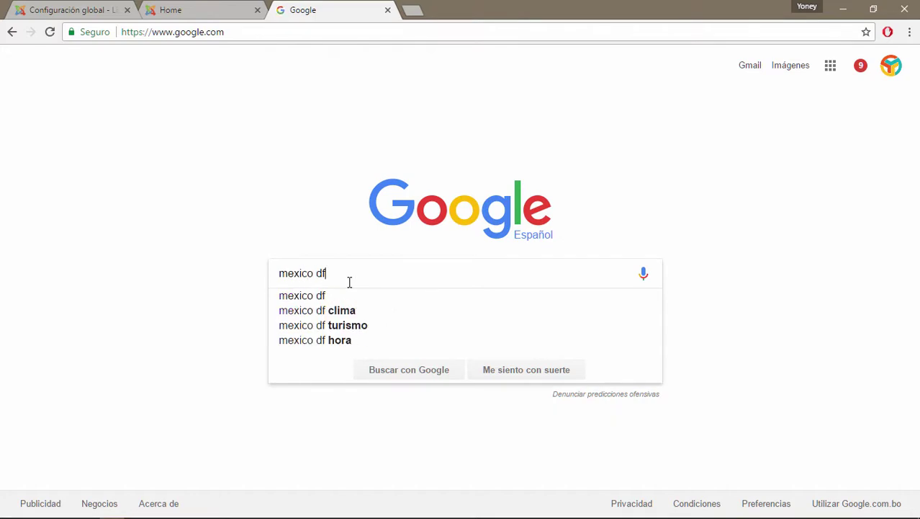
pyautogui.press('Return')
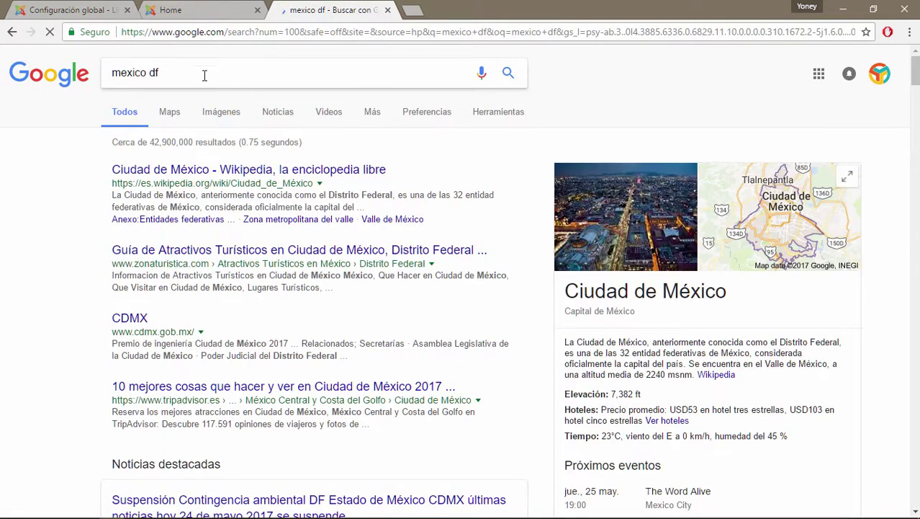
# - Examine how sites are listed in the "mexico df" search results, highlighting the full CDMX entry
pyautogui.scroll(-1, 252, 225)
pyautogui.scroll(-2, 252, 226)
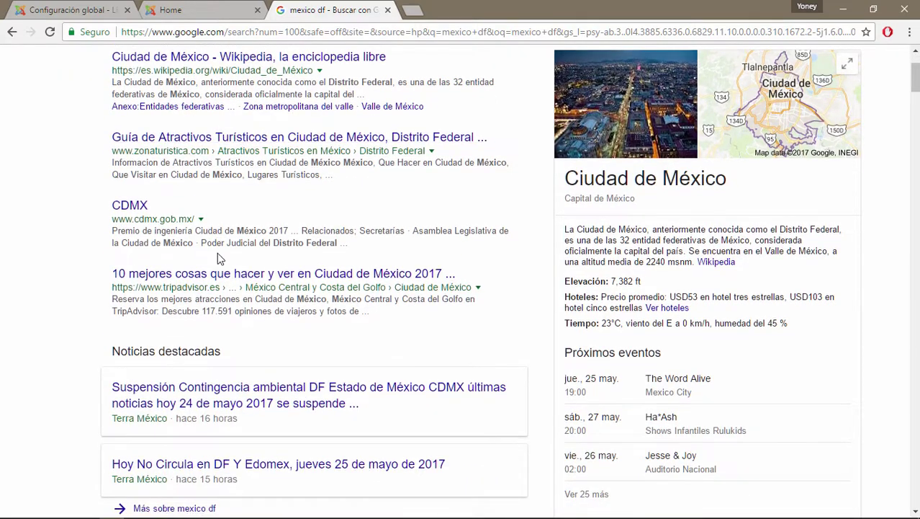
pyautogui.scroll(-1, 218, 253)
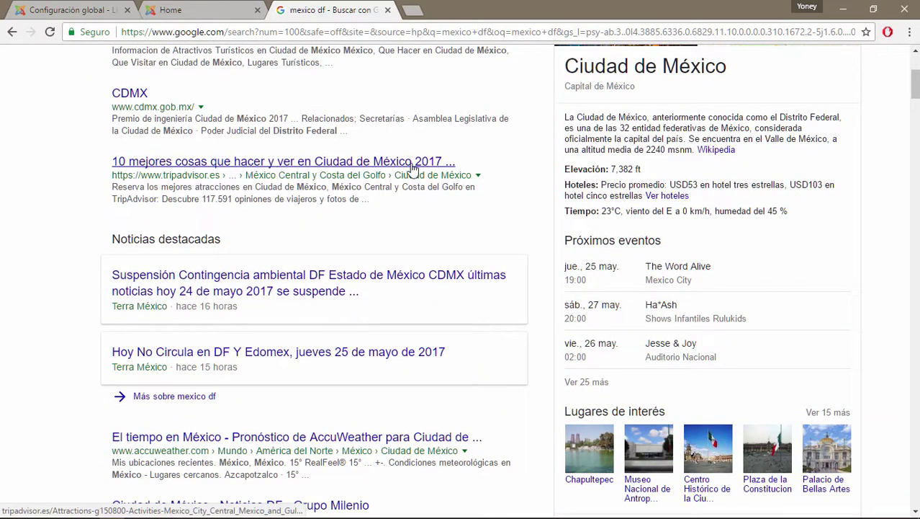
pyautogui.scroll(-1, 341, 170)
pyautogui.scroll(-3, 340, 170)
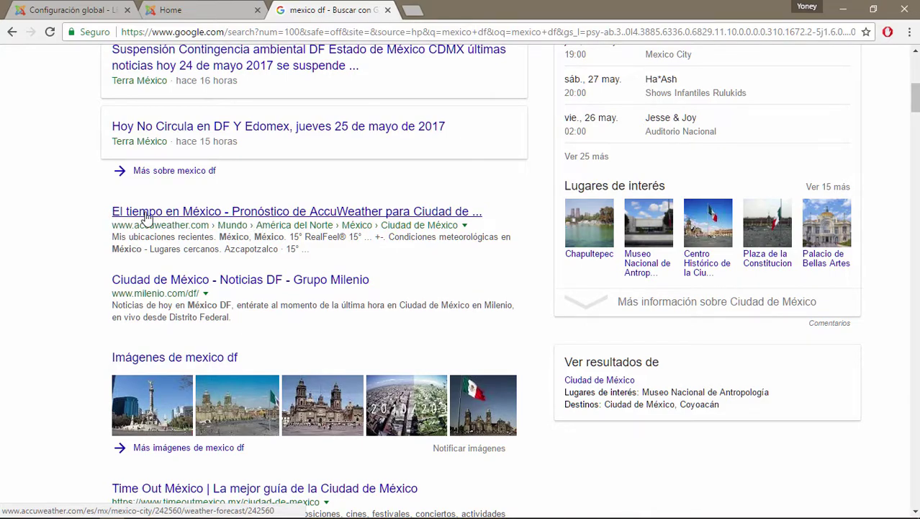
pyautogui.scroll(7, 147, 218)
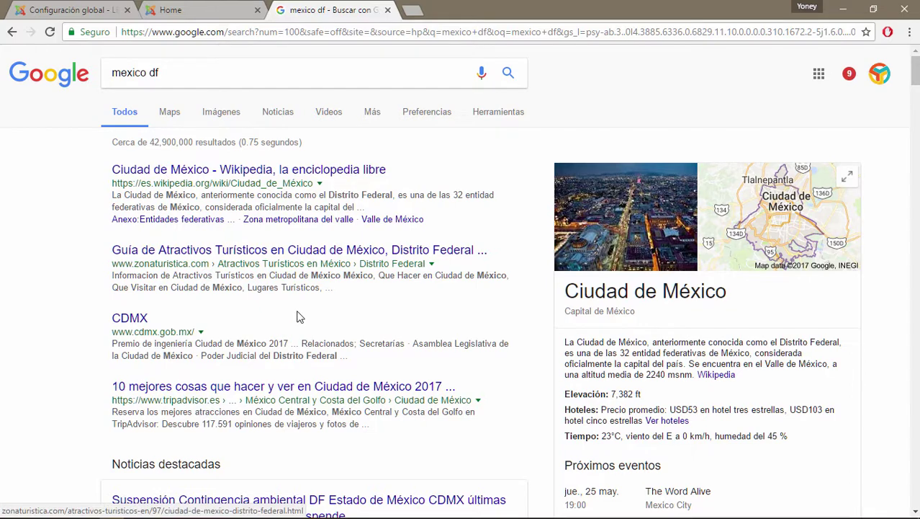
pyautogui.scroll(-2, 298, 317)
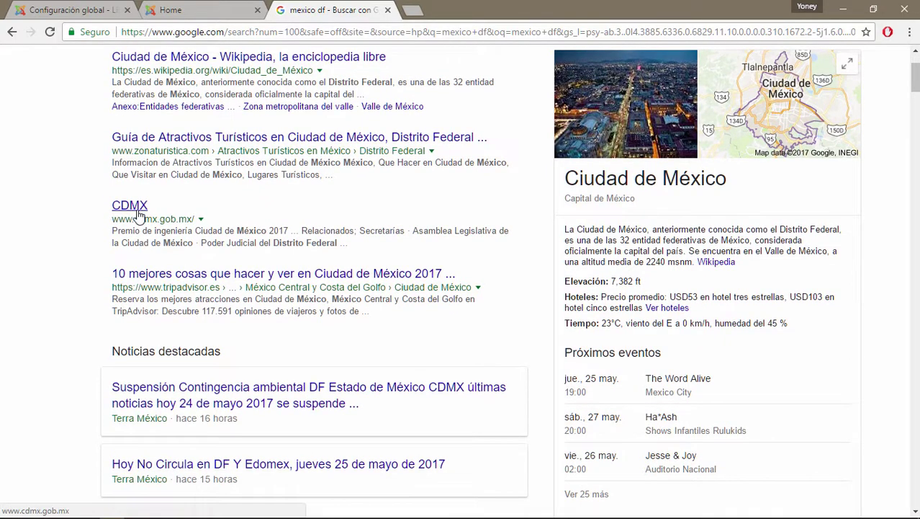
pyautogui.scroll(2, 249, 252)
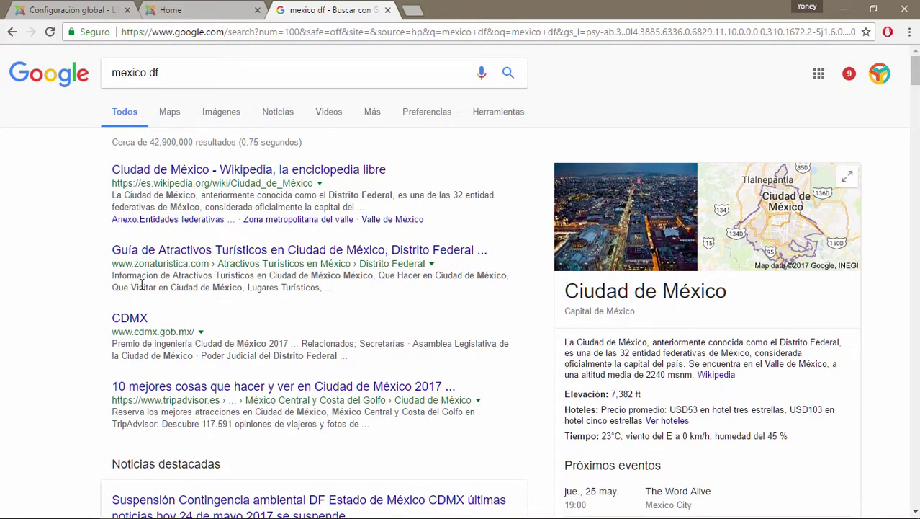
pyautogui.scroll(-2, 142, 284)
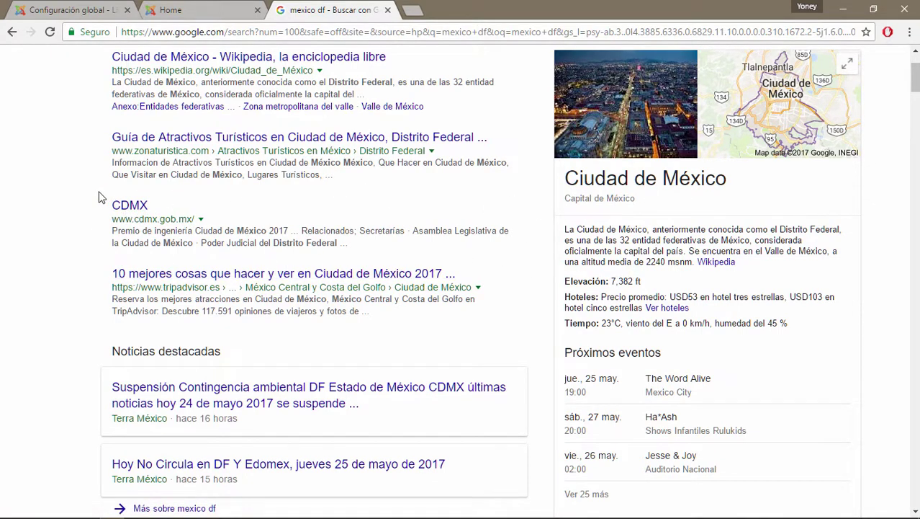
pyautogui.moveTo(99, 198); pyautogui.dragTo(352, 248)
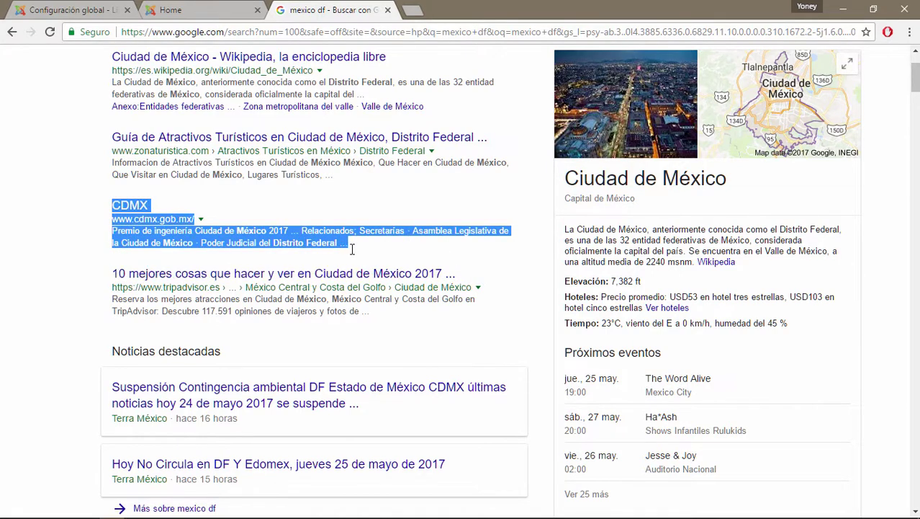
# - Try the Robots option "Seguir sin indexar" in the Joomla global configuration and compare it with the highlighted CDMX search result
pyautogui.click(85, 9)
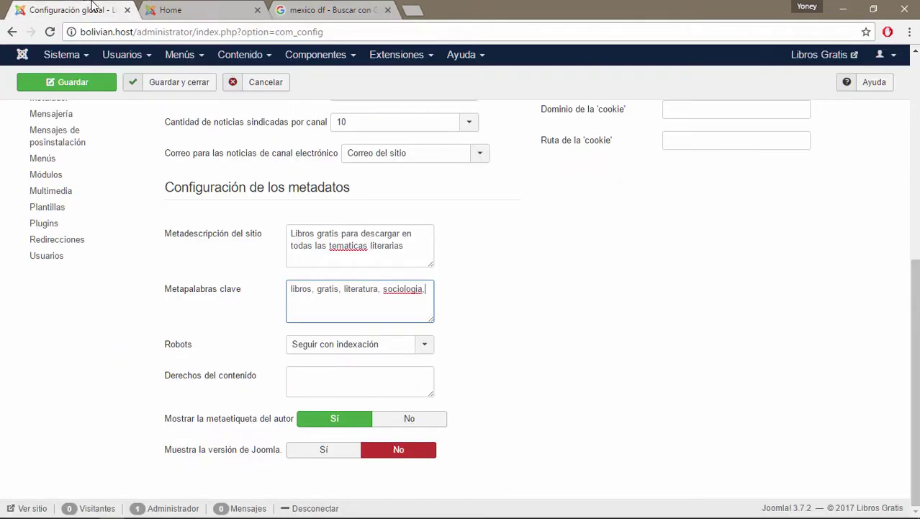
pyautogui.click(425, 348)
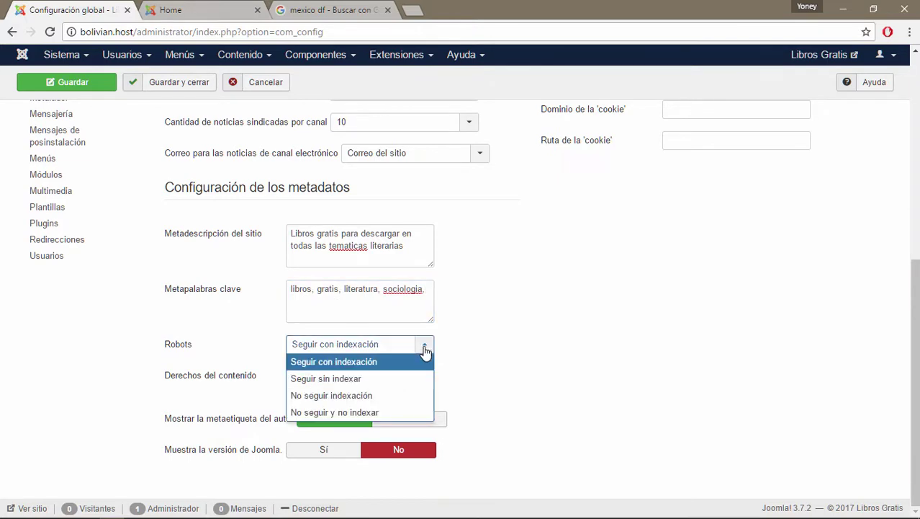
pyautogui.click(344, 387)
pyautogui.click(326, 9)
pyautogui.scroll(3, 182, 100)
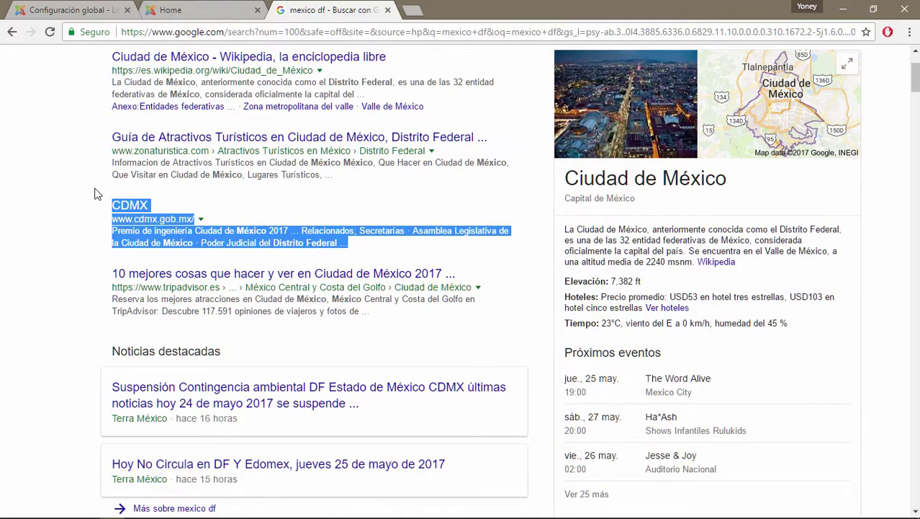
# - Set Robots to "Seguir con indexación" and enter "Libros Gratis" as the content rights in the site metadata
pyautogui.click(106, 8)
pyautogui.click(421, 351)
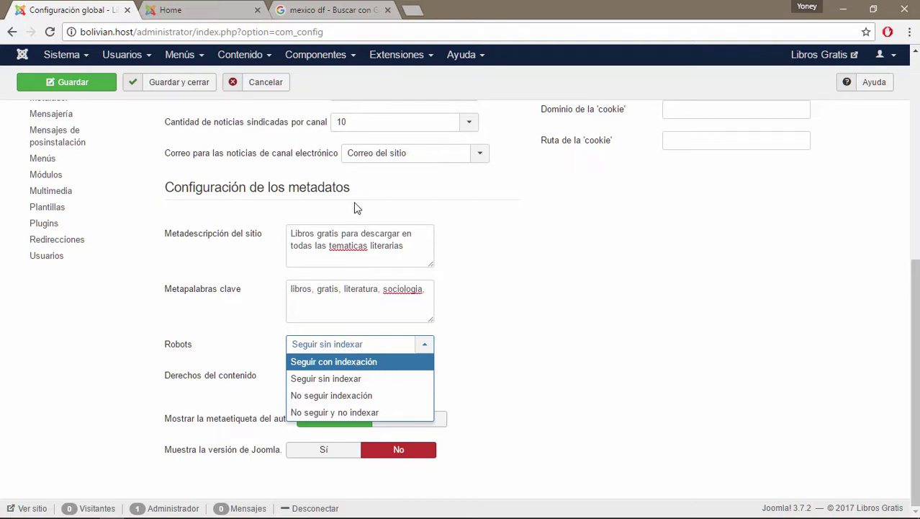
pyautogui.click(353, 364)
pyautogui.click(347, 381)
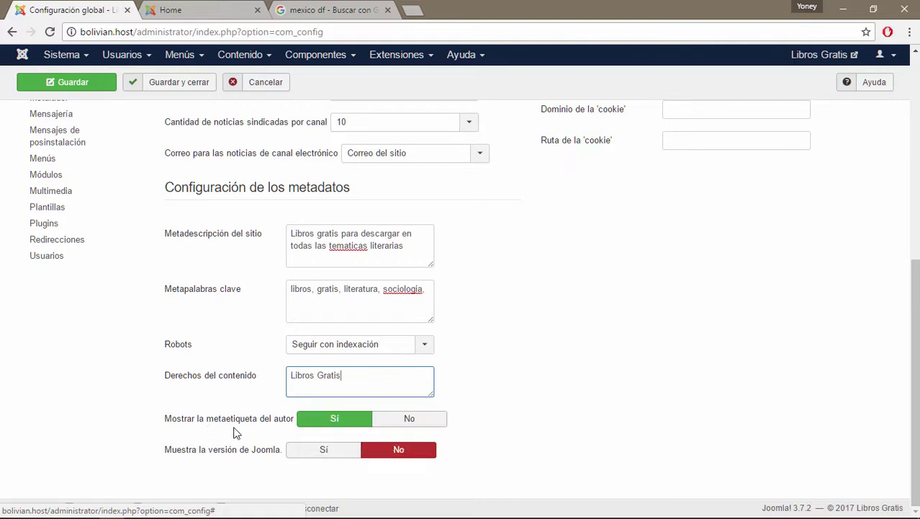
# - Set both the author meta tag display and the Joomla version display to No, and save the global configuration
pyautogui.moveTo(286, 428)
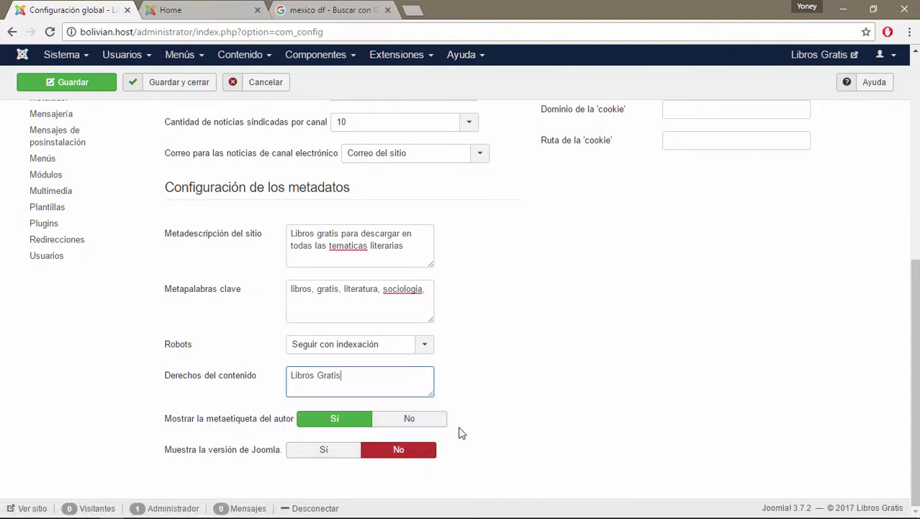
pyautogui.click(408, 421)
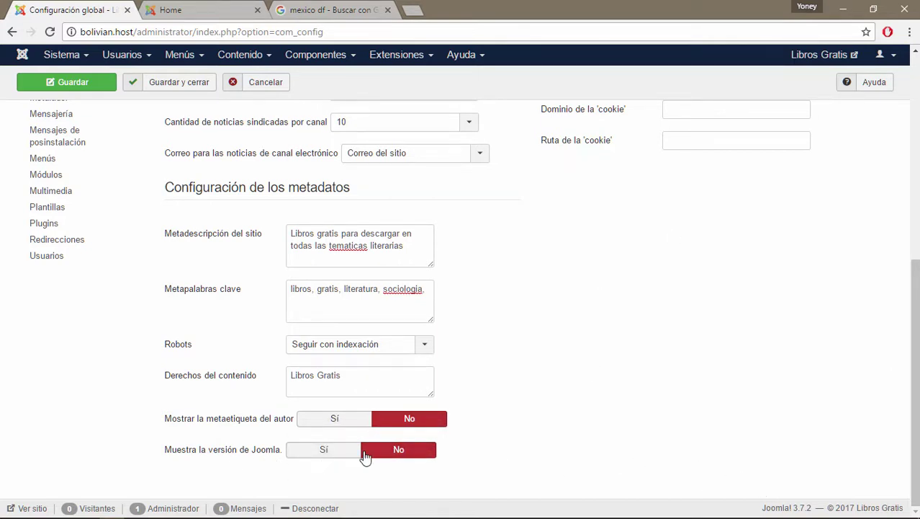
pyautogui.click(324, 451)
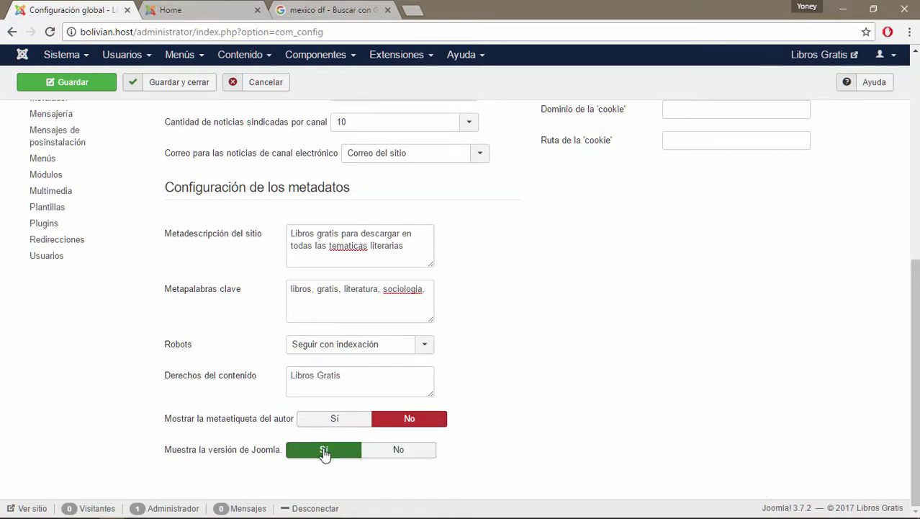
pyautogui.click(381, 451)
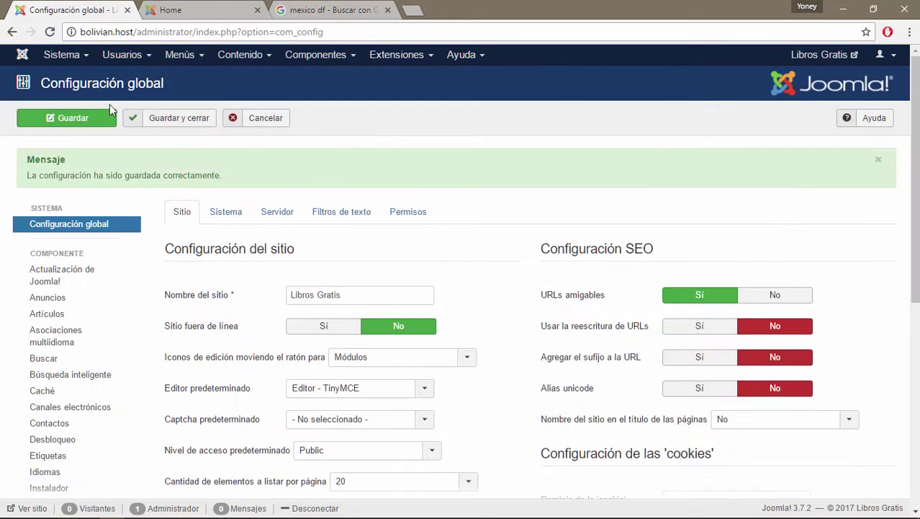
pyautogui.click(43, 118)
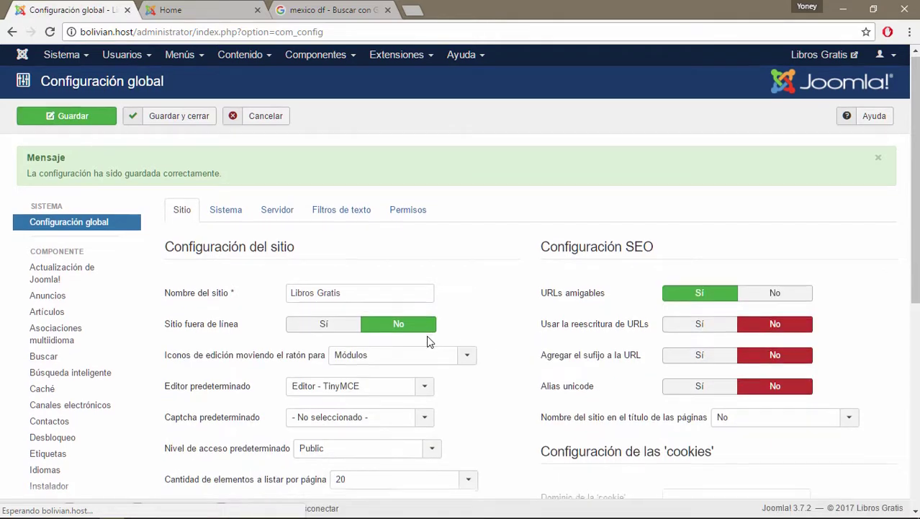
# - Highlight the "Configuración SEO" heading and return to the Google results for "mexico df", clearing the CDMX highlight
pyautogui.scroll(-10, 427, 339)
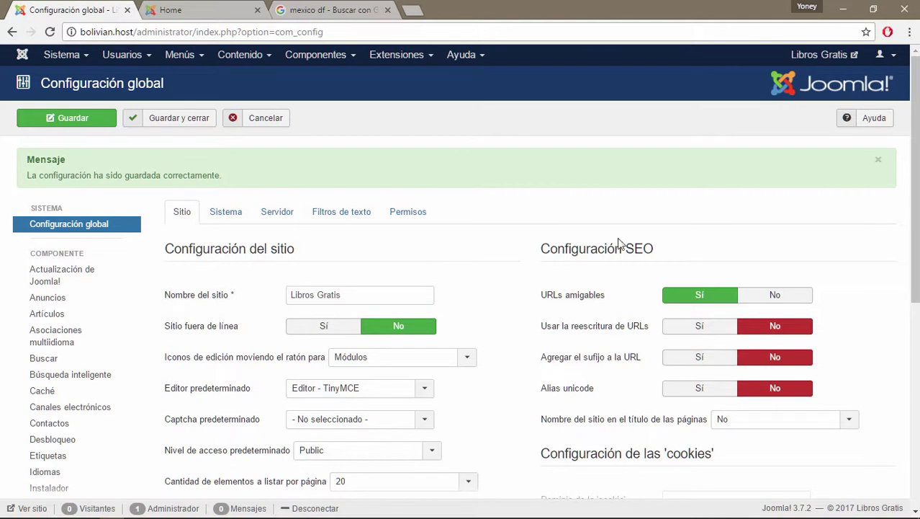
pyautogui.moveTo(666, 252); pyautogui.dragTo(539, 226)
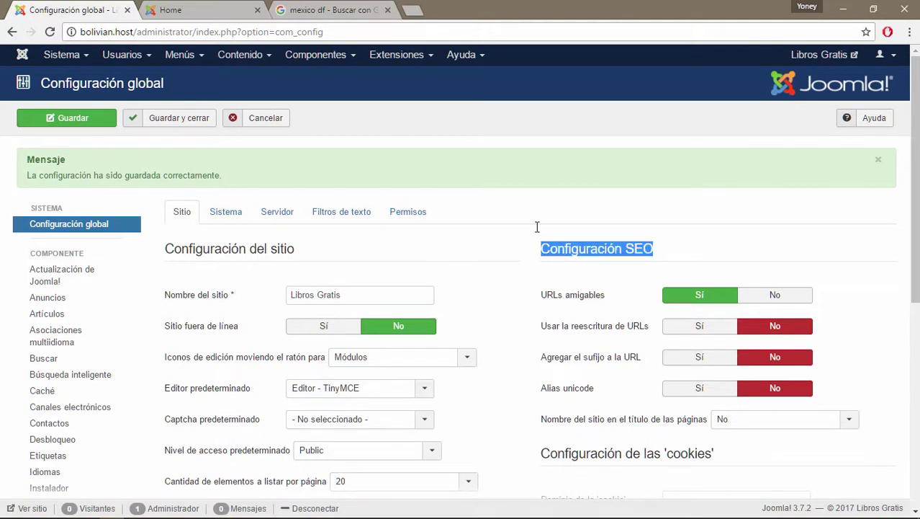
pyautogui.click(301, 9)
pyautogui.scroll(2, 232, 230)
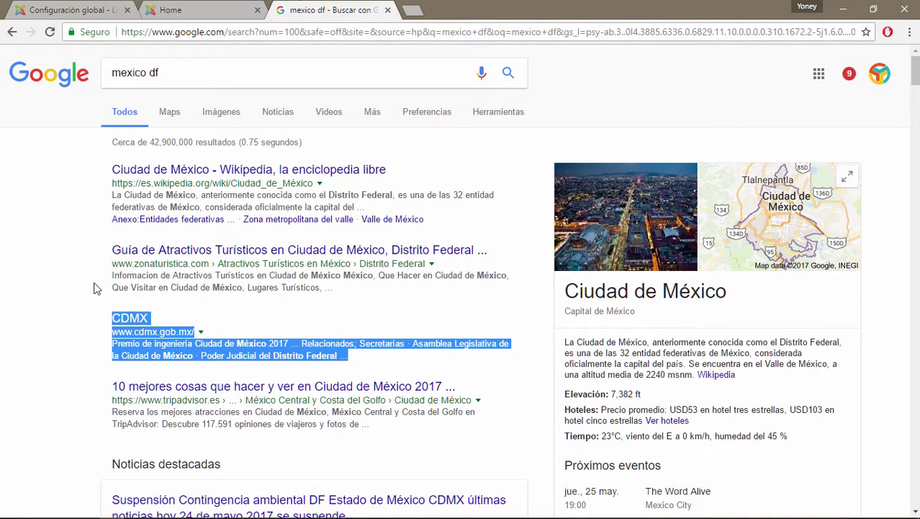
pyautogui.click(85, 285)
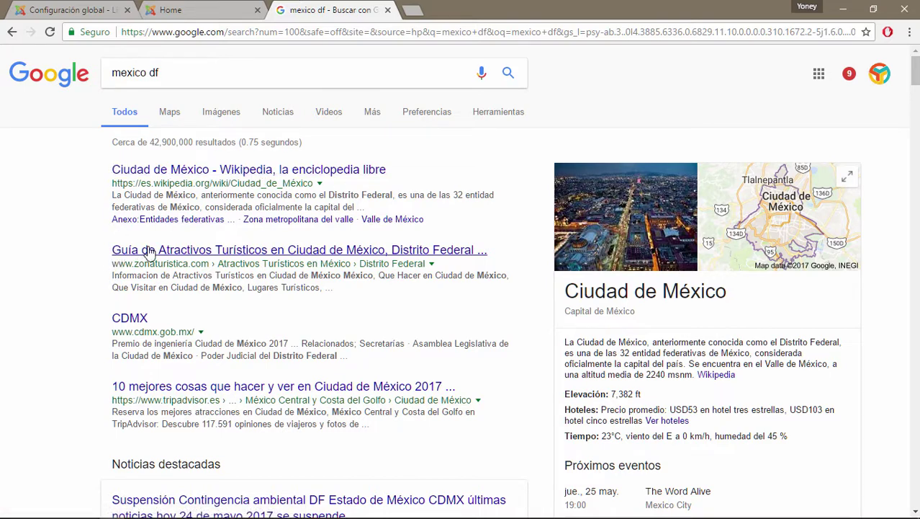
# - Examine the "mexico df" search query against the order of the listed results to illustrate SEO positioning
pyautogui.click(183, 72)
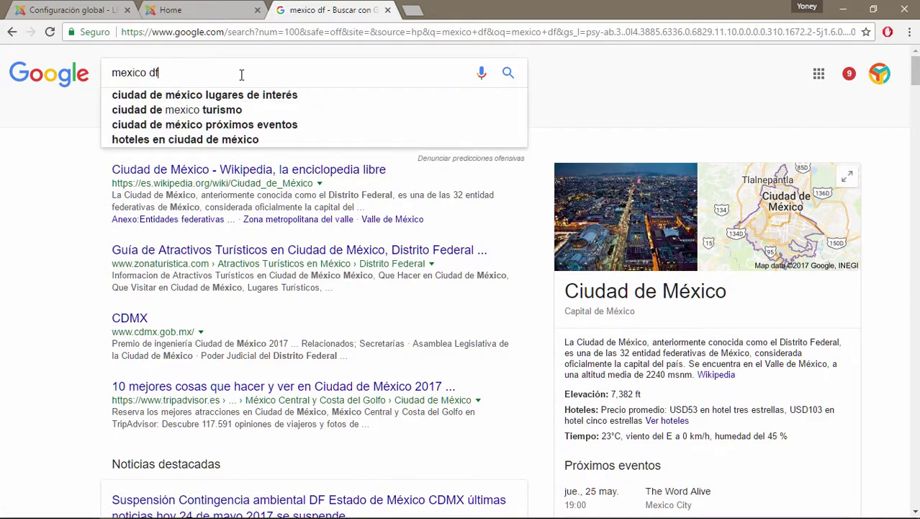
pyautogui.moveTo(242, 75); pyautogui.dragTo(106, 77)
pyautogui.click(66, 236)
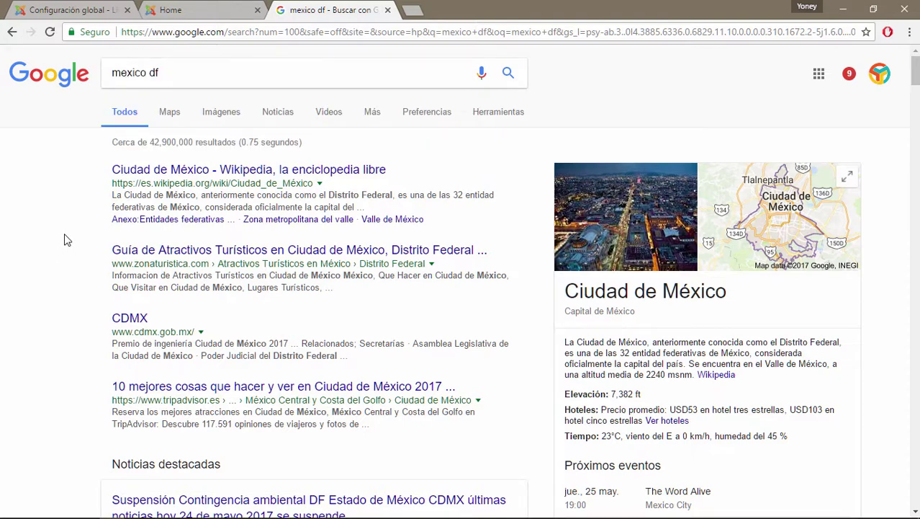
pyautogui.click(176, 72)
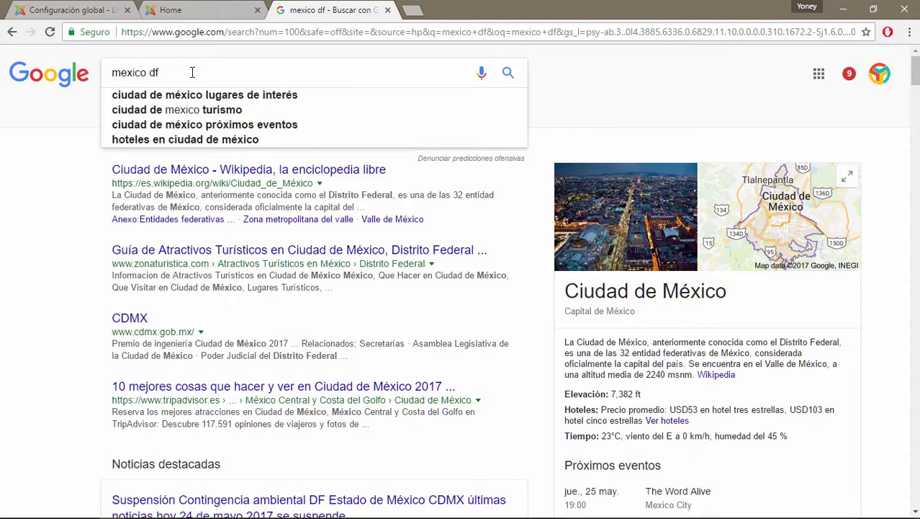
pyautogui.click(41, 214)
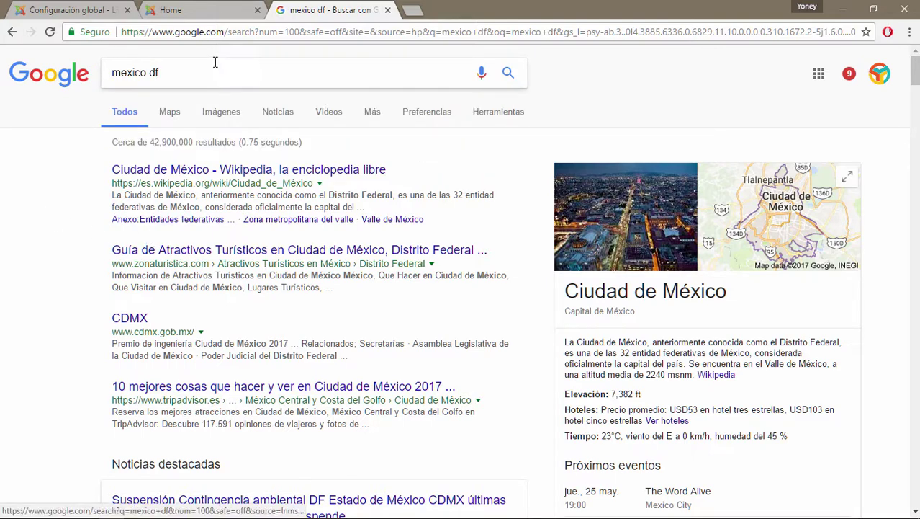
pyautogui.click(191, 72)
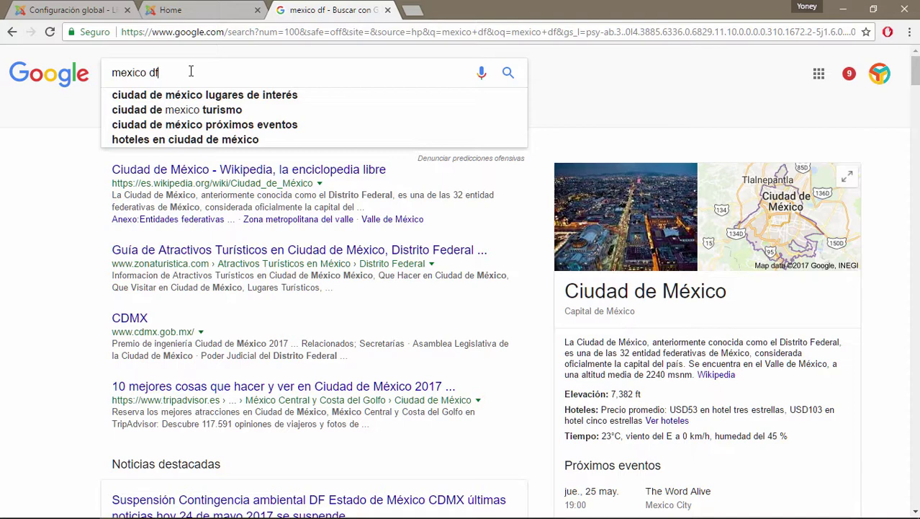
pyautogui.click(88, 304)
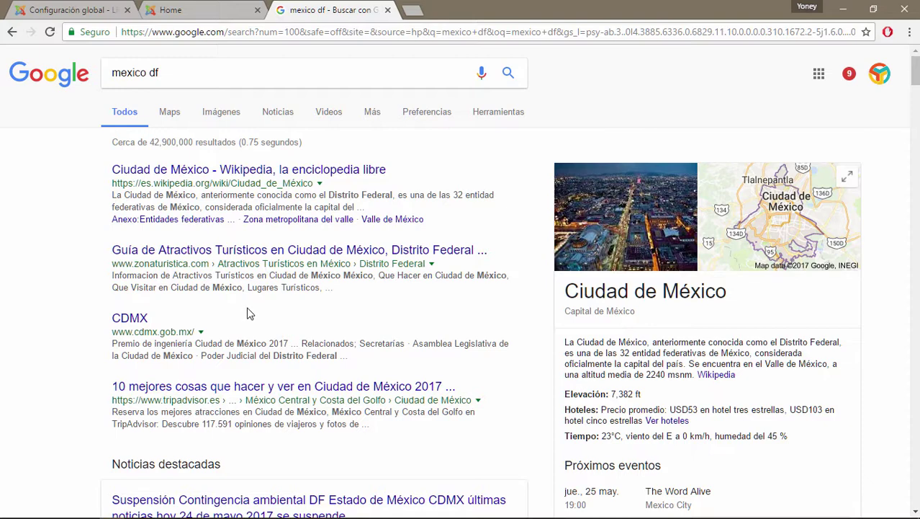
pyautogui.tripleClick(182, 69)
pyautogui.click(41, 192)
pyautogui.click(194, 77)
pyautogui.click(36, 225)
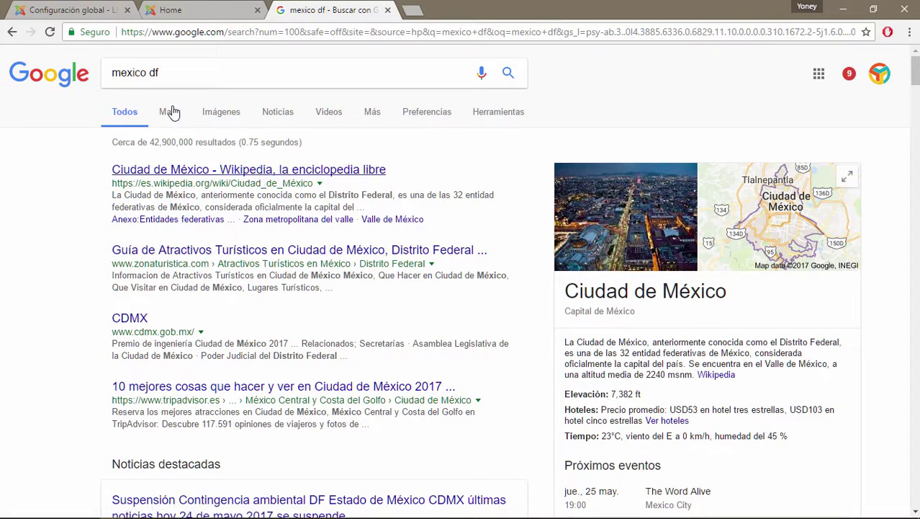
# - Replace the Google query with "hosting y dominios" and run the search
pyautogui.click(191, 66)
pyautogui.moveTo(191, 66); pyautogui.dragTo(87, 78)
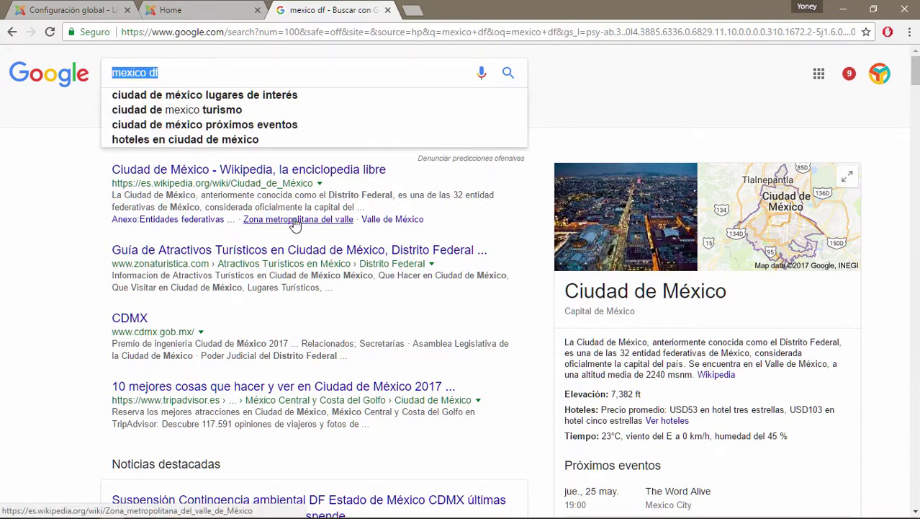
pyautogui.write('hosting ')
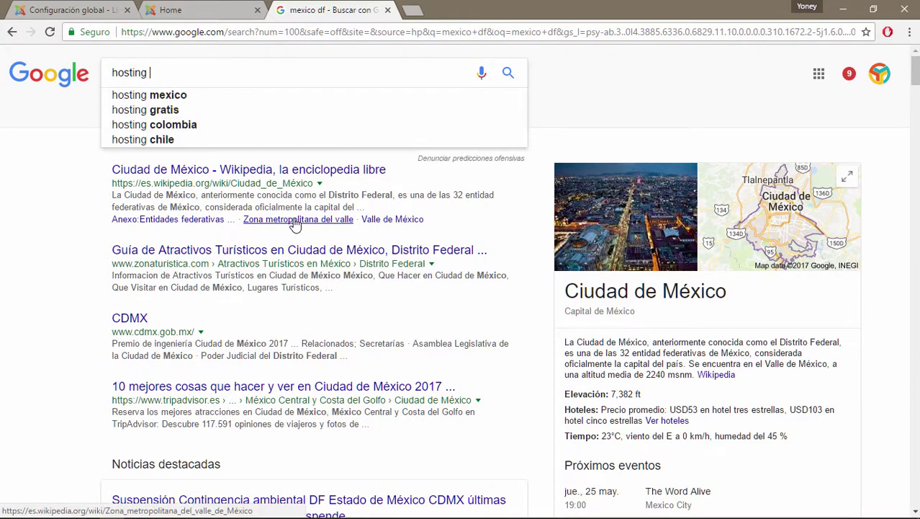
pyautogui.write('y dominios')
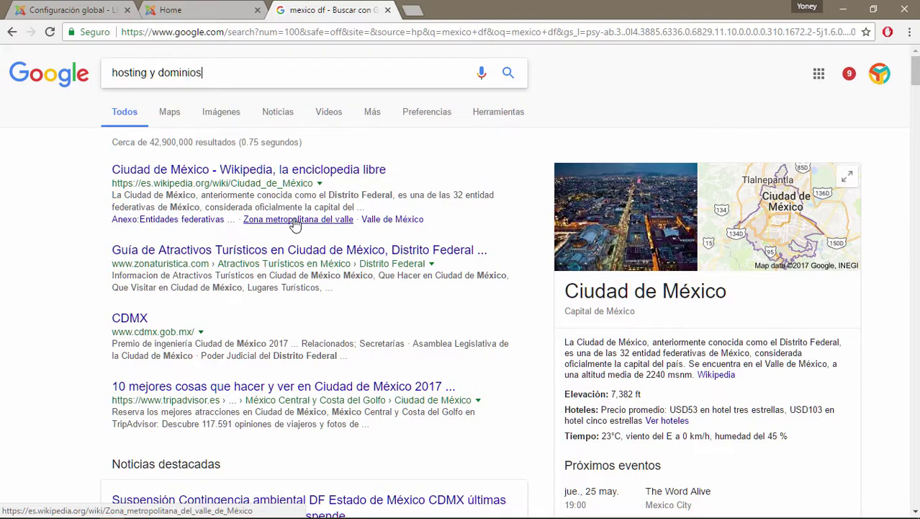
pyautogui.press('Return')
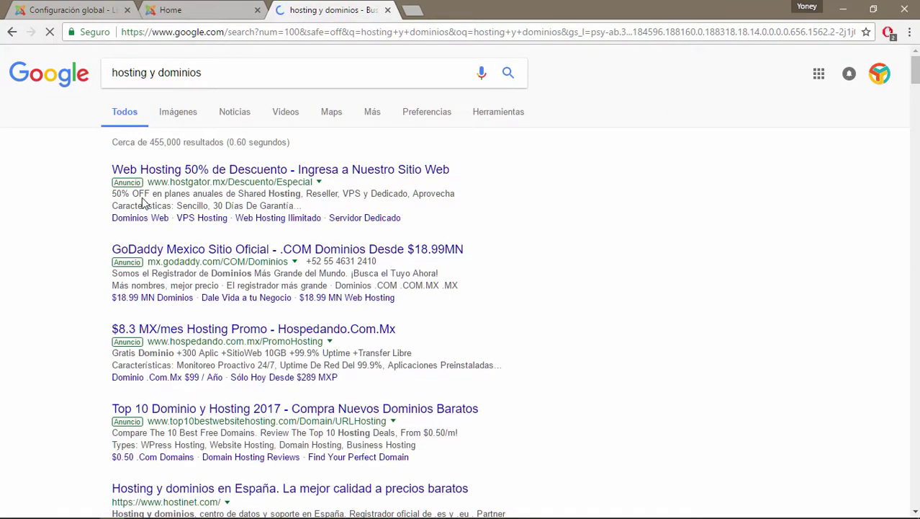
# - Highlight the "Anuncio" label of the first ad and the first non-paid result, hostinet.com, clearing each highlight
pyautogui.moveTo(137, 183); pyautogui.dragTo(114, 184)
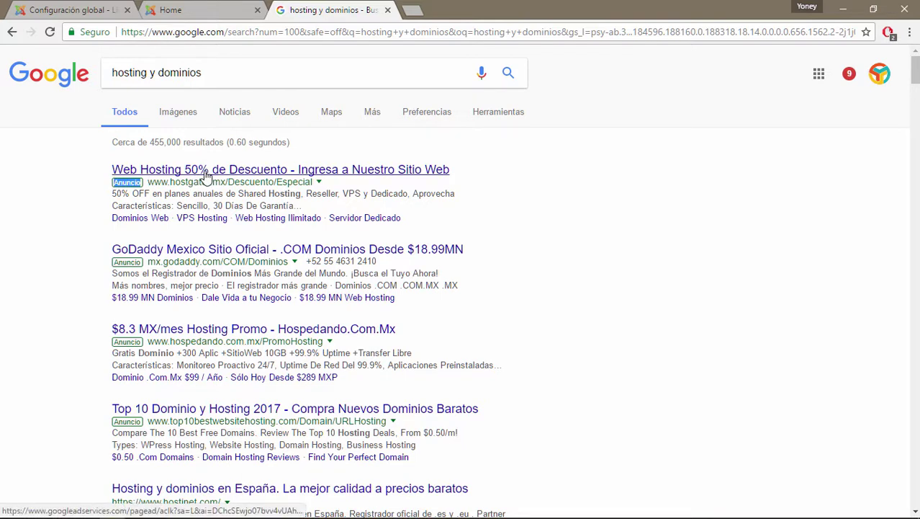
pyautogui.click(50, 206)
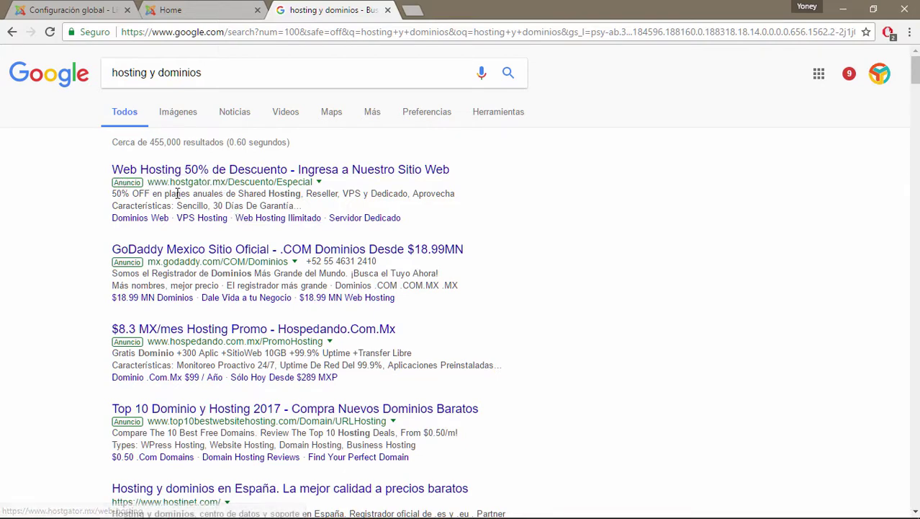
pyautogui.scroll(-2, 177, 193)
pyautogui.scroll(-2, 177, 193)
pyautogui.scroll(-2, 134, 199)
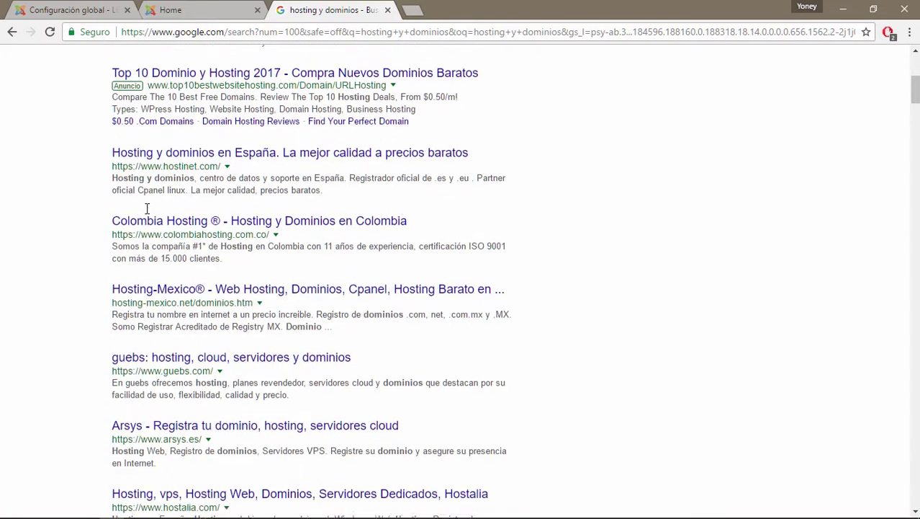
pyautogui.moveTo(110, 152); pyautogui.dragTo(328, 186)
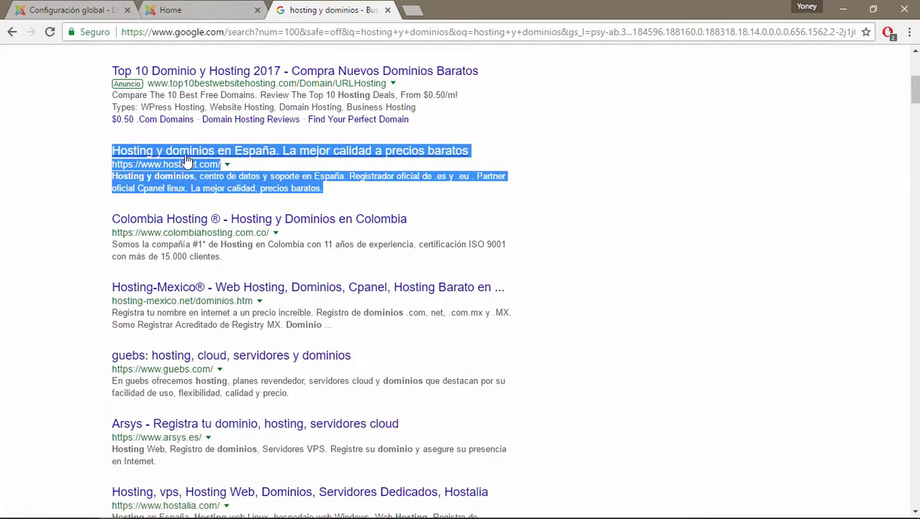
pyautogui.click(344, 198)
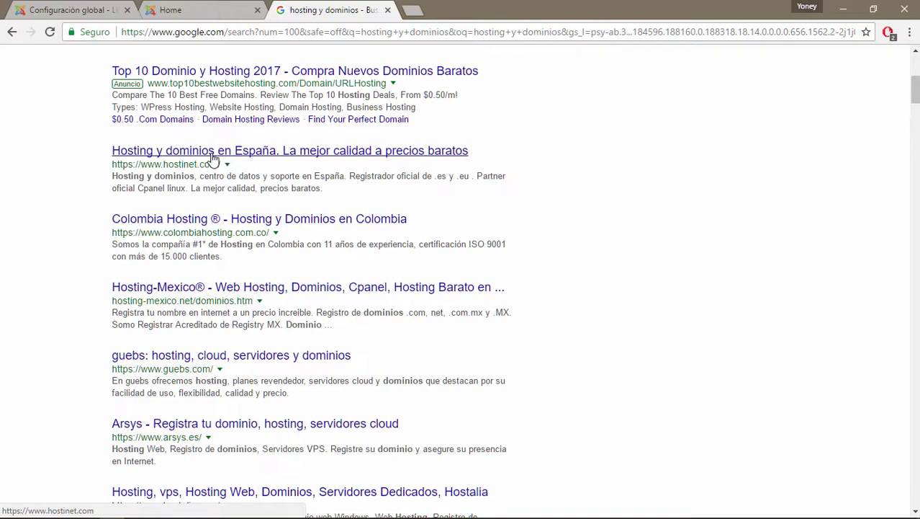
# - Examine the order of the "hosting y dominios" results, from the paid ads down through the non-paid listings
pyautogui.scroll(3, 231, 169)
pyautogui.scroll(1, 220, 186)
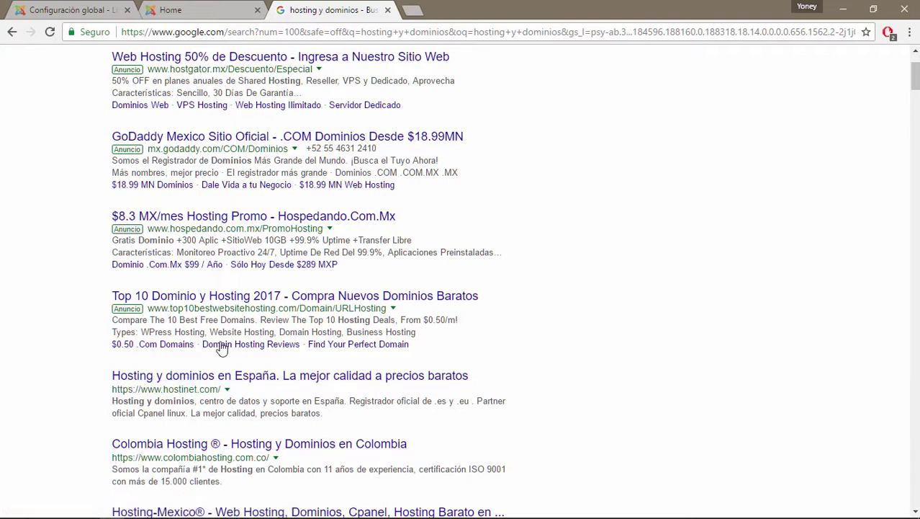
pyautogui.scroll(-10, 176, 346)
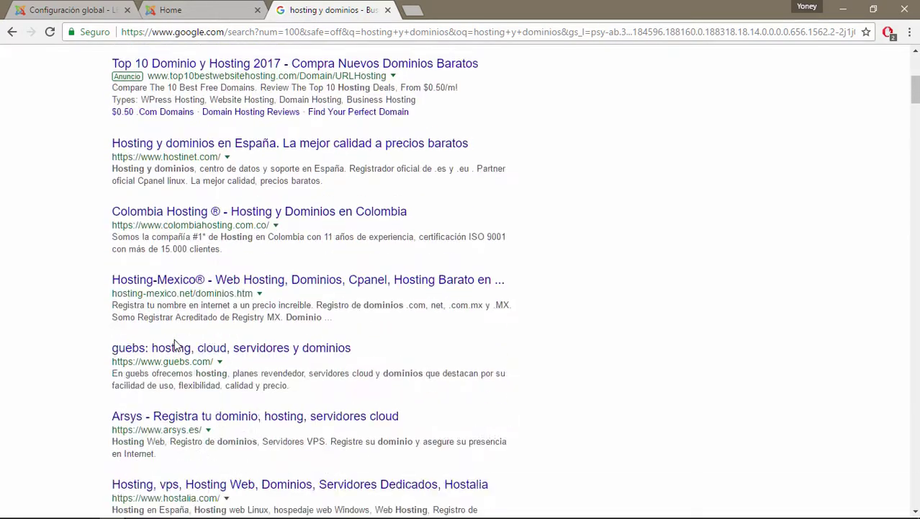
pyautogui.scroll(-20, 176, 342)
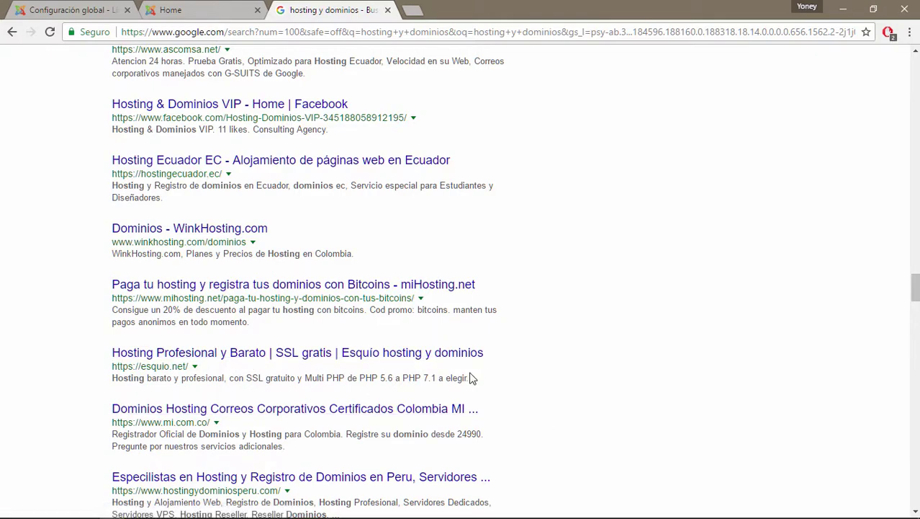
pyautogui.press('Home')
pyautogui.scroll(-5, 299, 301)
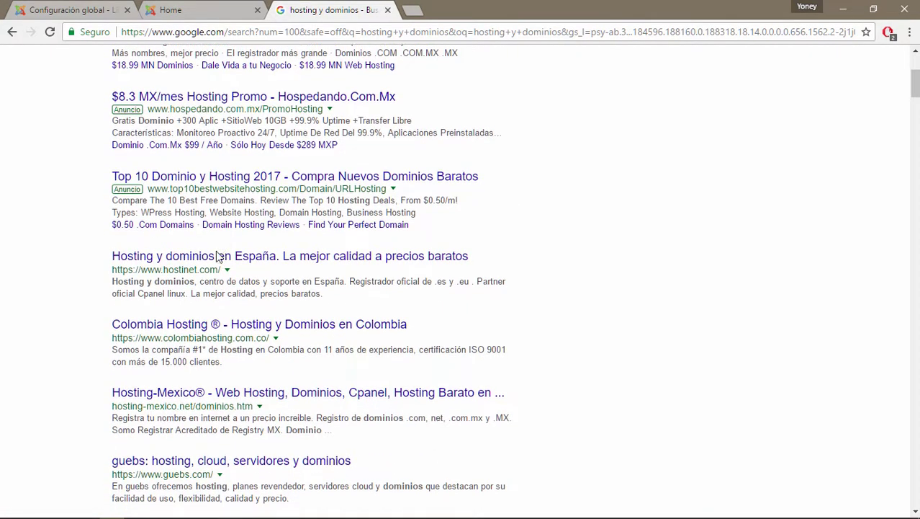
# - Return to the Joomla global configuration and highlight the "Configuración SEO" heading again
pyautogui.click(84, 9)
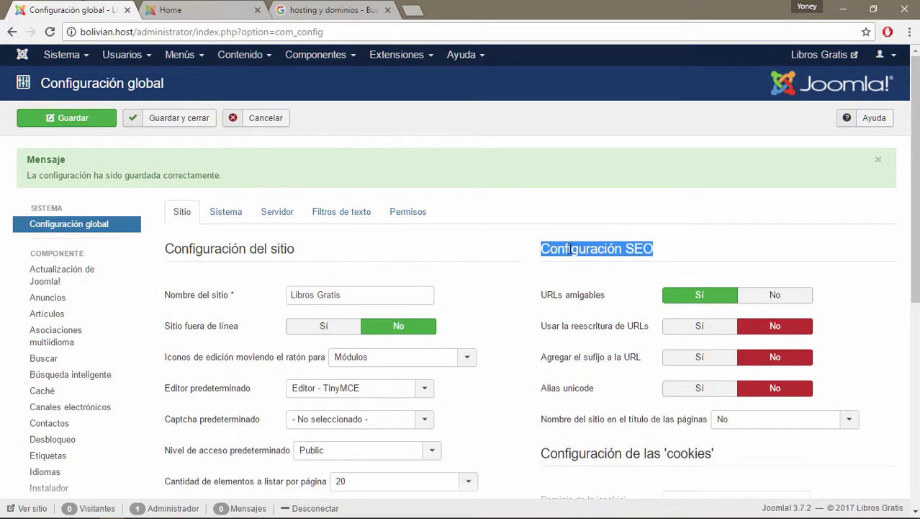
pyautogui.click(547, 266)
pyautogui.moveTo(542, 252); pyautogui.dragTo(669, 256)
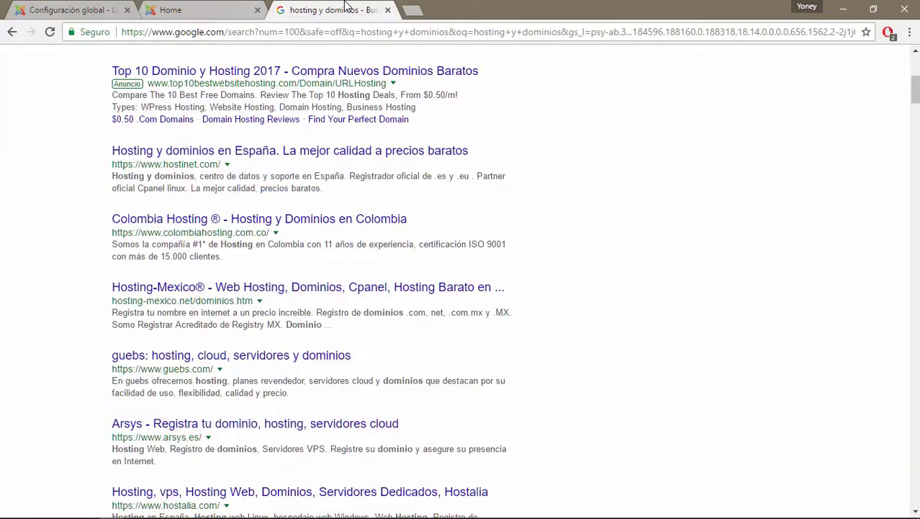
pyautogui.click(295, 10)
pyautogui.click(71, 10)
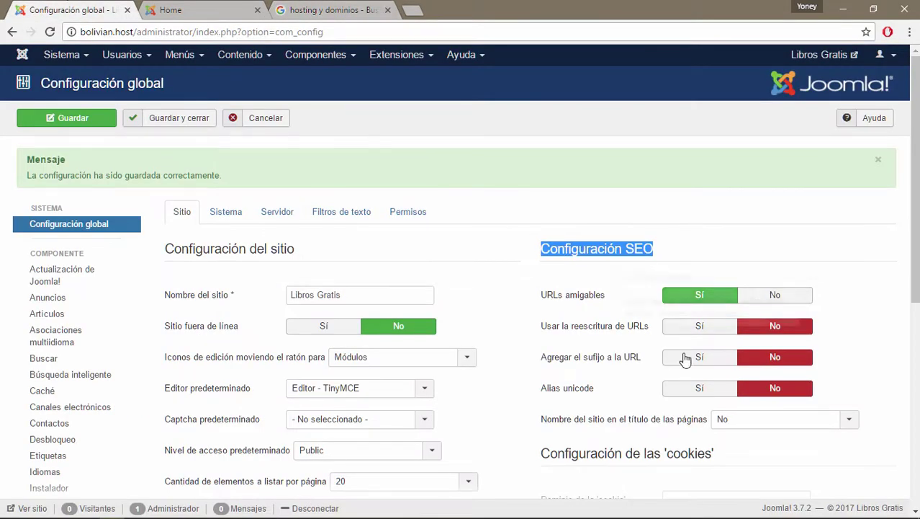
# - Read the description of the URLs amigables option and set it to Sí
pyautogui.moveTo(583, 302)
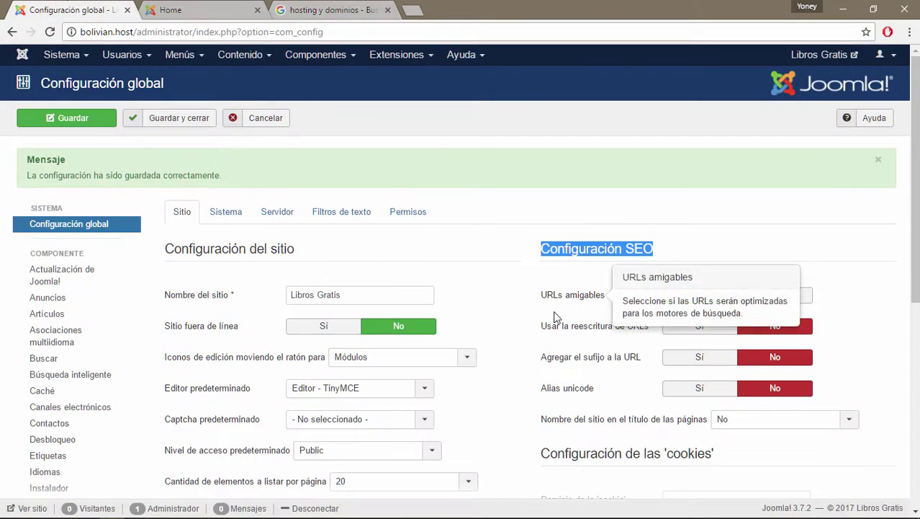
pyautogui.click(700, 294)
pyautogui.click(534, 308)
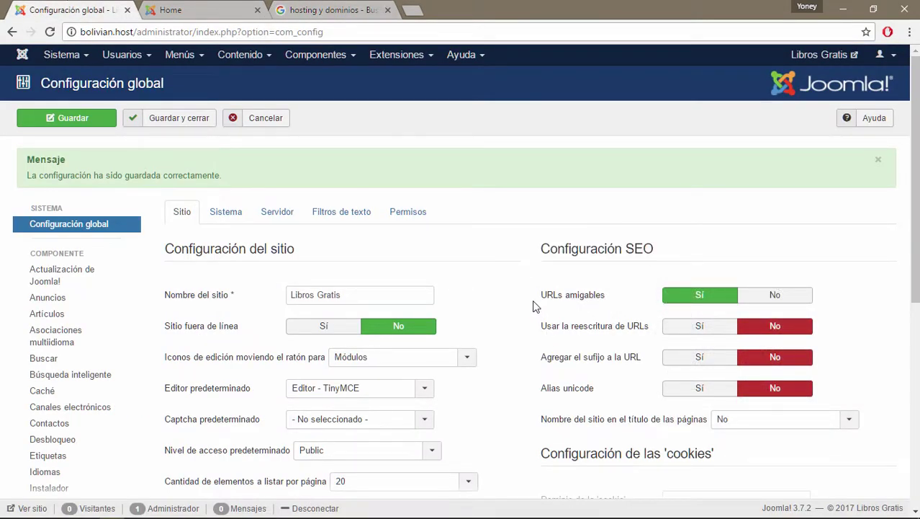
# - Compare the addresses of the Joomla administration page, the Libros Gratis home page and the hostinet.com search result by highlighting each
pyautogui.click(315, 32)
pyautogui.moveTo(322, 33); pyautogui.dragTo(80, 32)
pyautogui.click(193, 9)
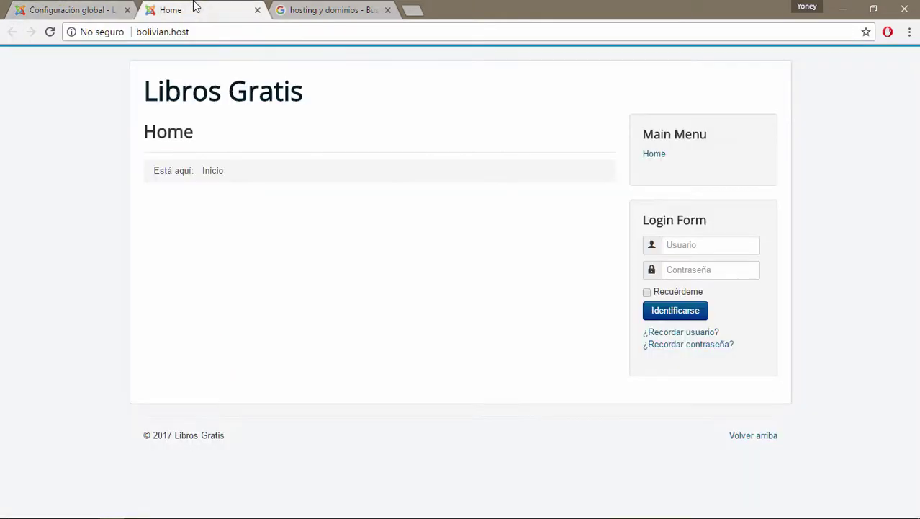
pyautogui.moveTo(196, 32); pyautogui.dragTo(133, 33)
pyautogui.click(288, 8)
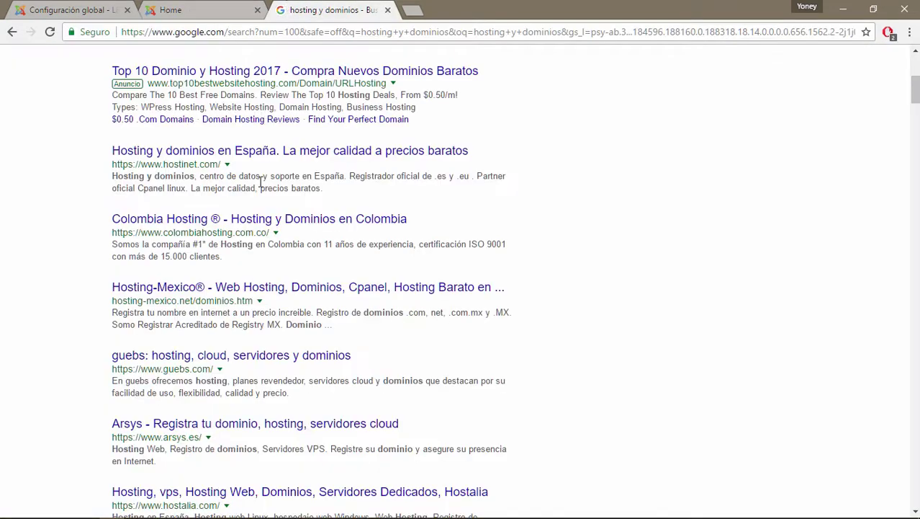
pyautogui.moveTo(115, 165); pyautogui.dragTo(220, 164)
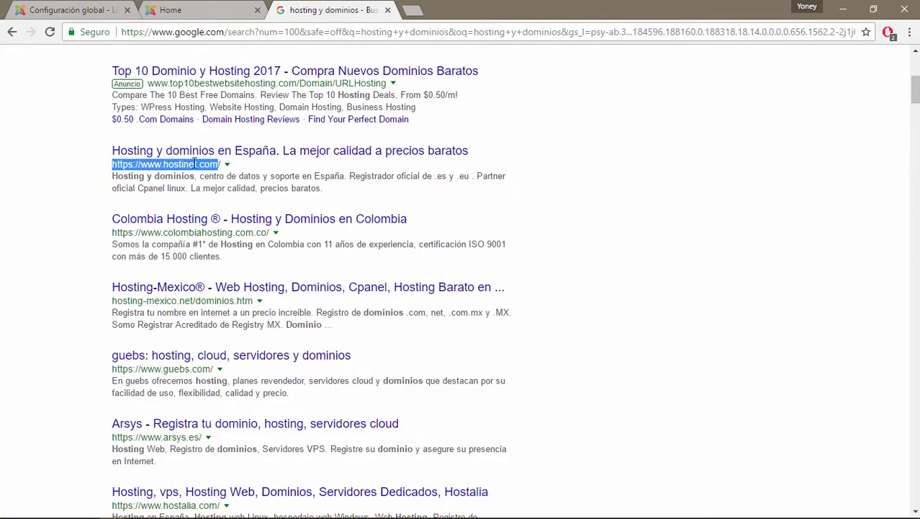
pyautogui.click(101, 9)
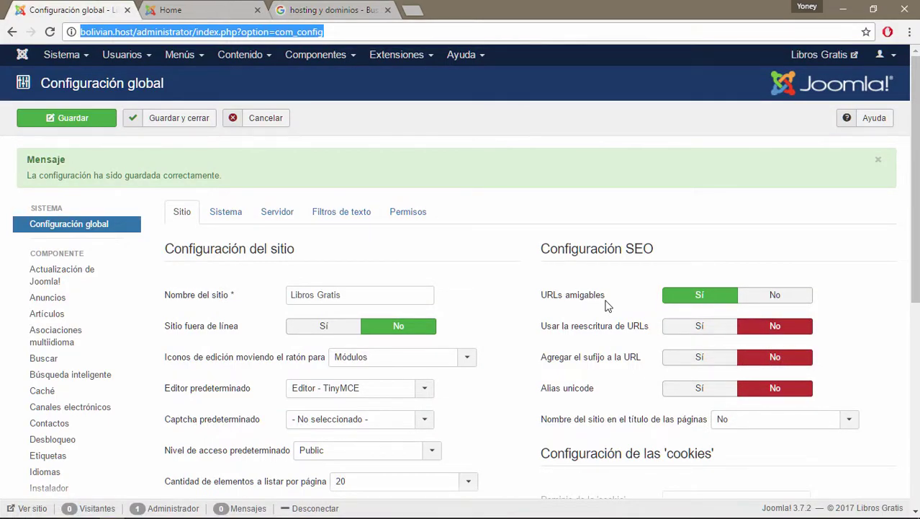
pyautogui.click(328, 9)
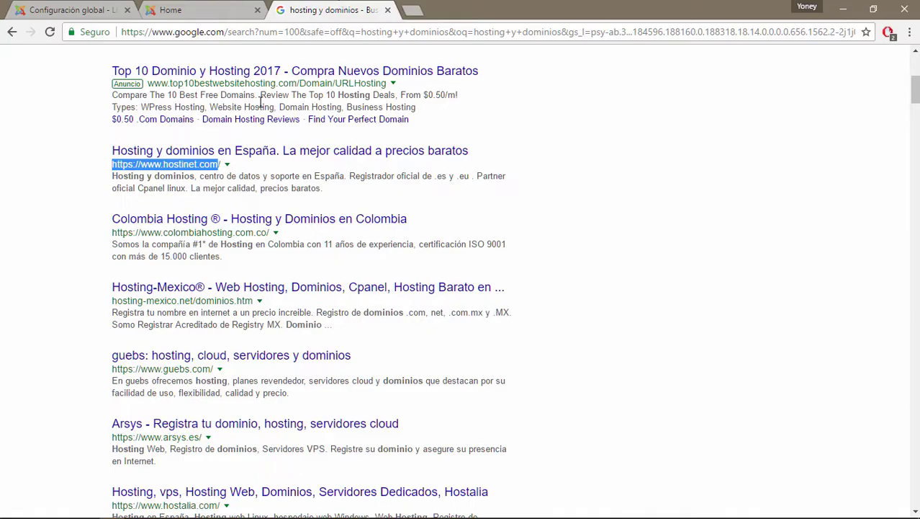
# - Open the /contacto/ page of the tutorial author's personal website in place of the Google results
pyautogui.click(215, 32)
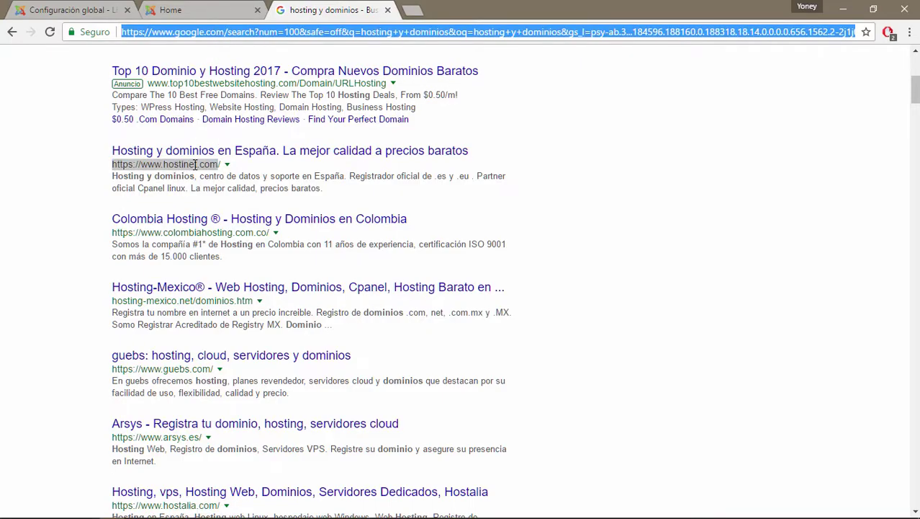
pyautogui.write('yone')
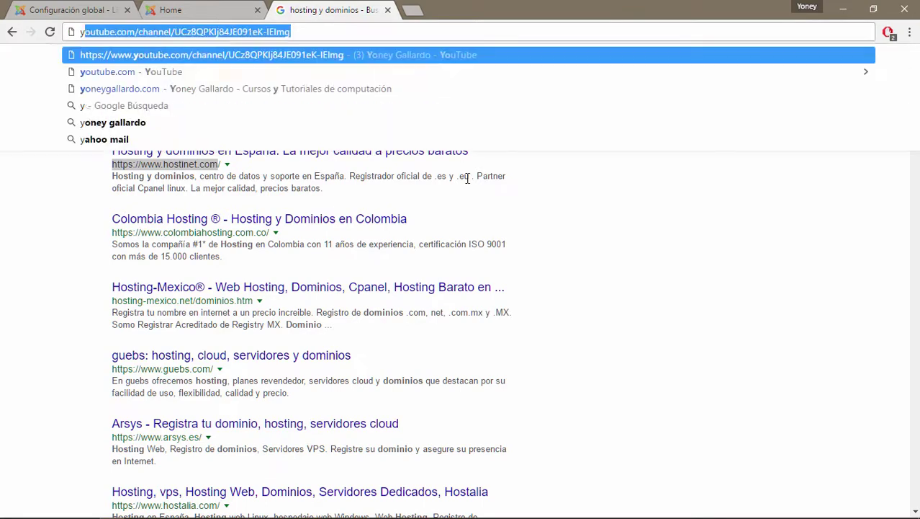
pyautogui.write('y')
pyautogui.press('End')
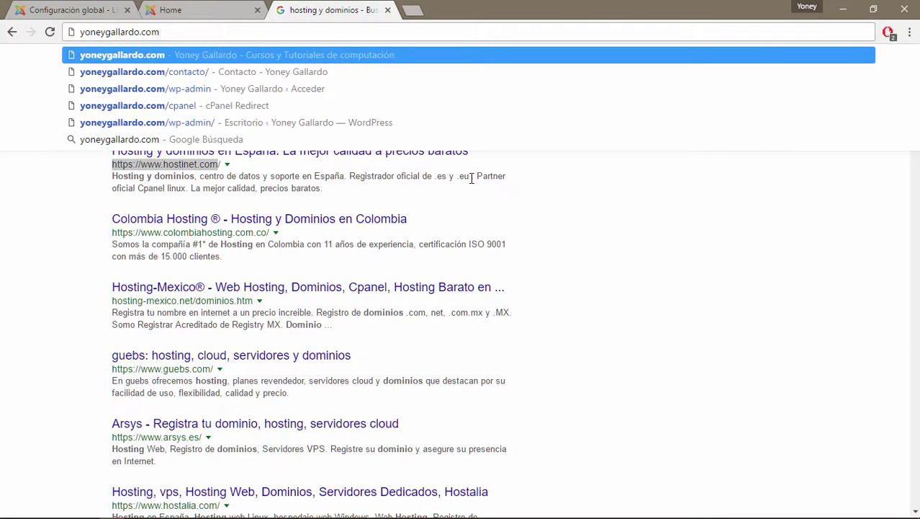
pyautogui.moveTo(171, 32); pyautogui.dragTo(80, 26)
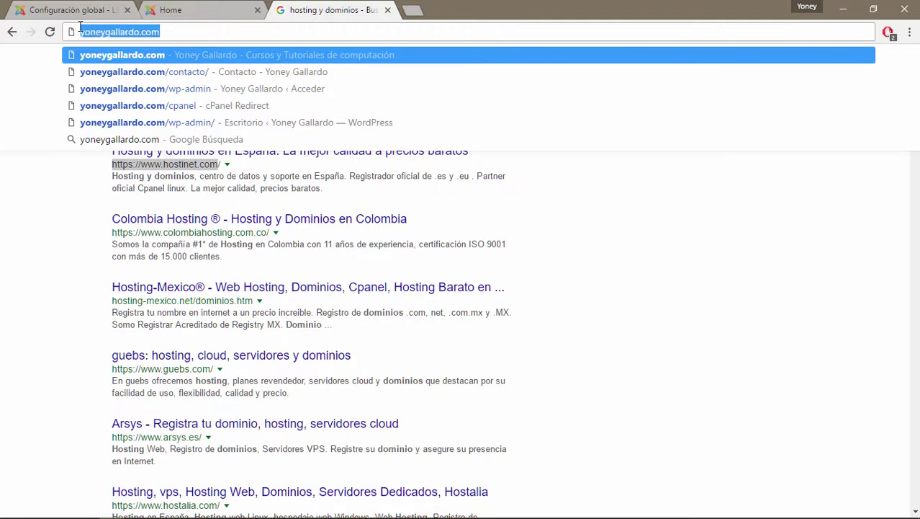
pyautogui.click(172, 31)
pyautogui.write('/')
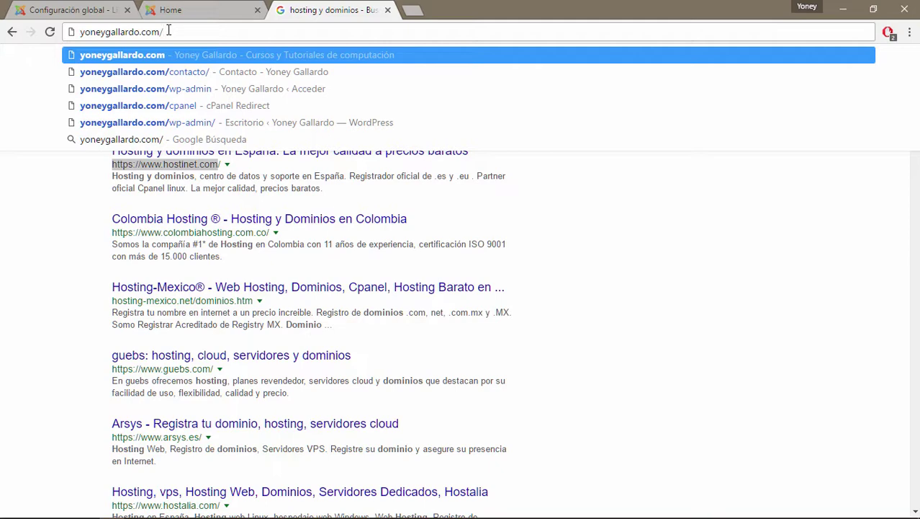
pyautogui.click(186, 72)
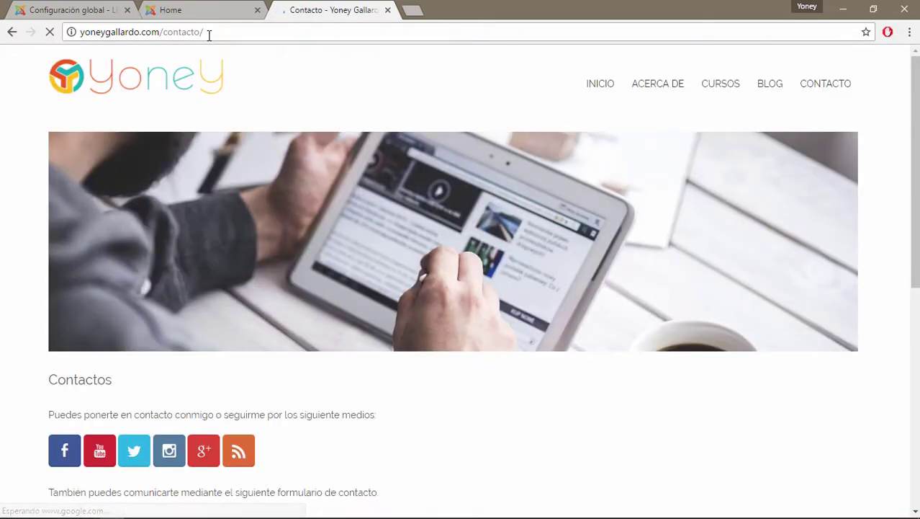
# - Highlight the "contacto/" part of the page address as an example of a friendly URL
pyautogui.click(207, 32)
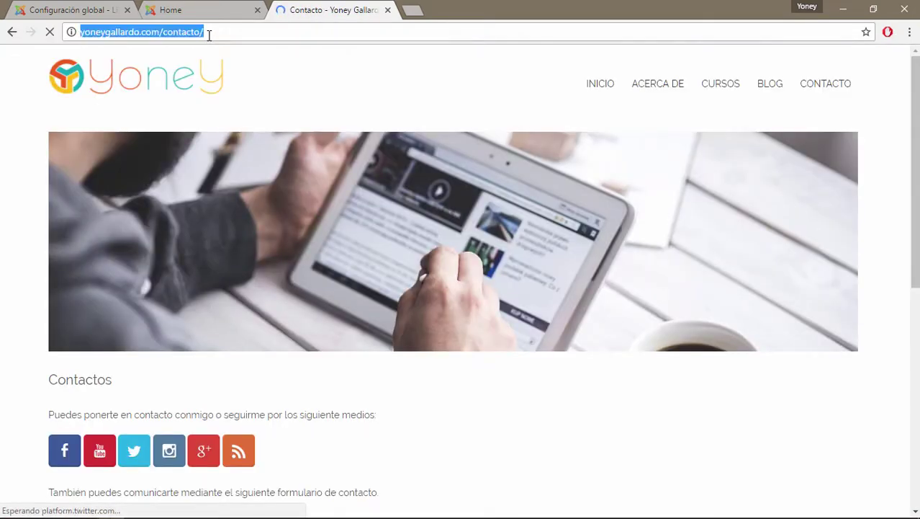
pyautogui.click(231, 32)
pyautogui.moveTo(231, 32); pyautogui.dragTo(166, 31)
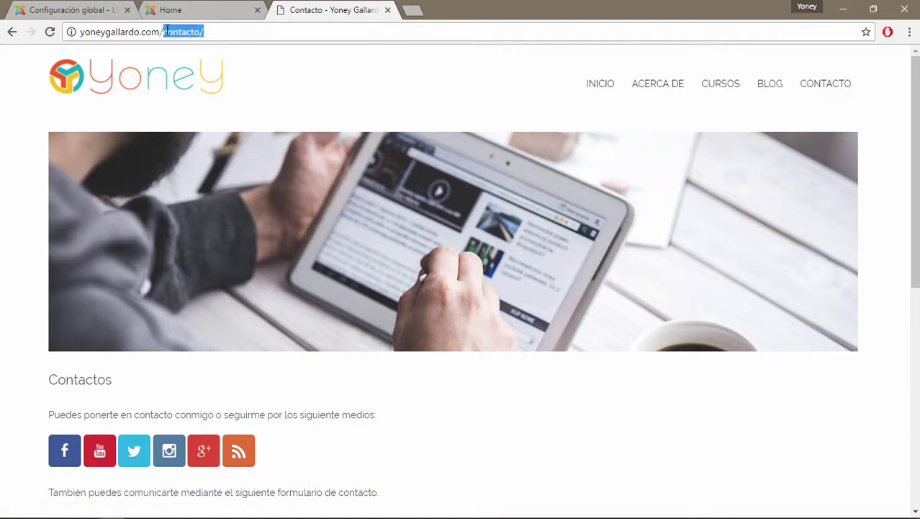
pyautogui.click(209, 34)
pyautogui.click(179, 33)
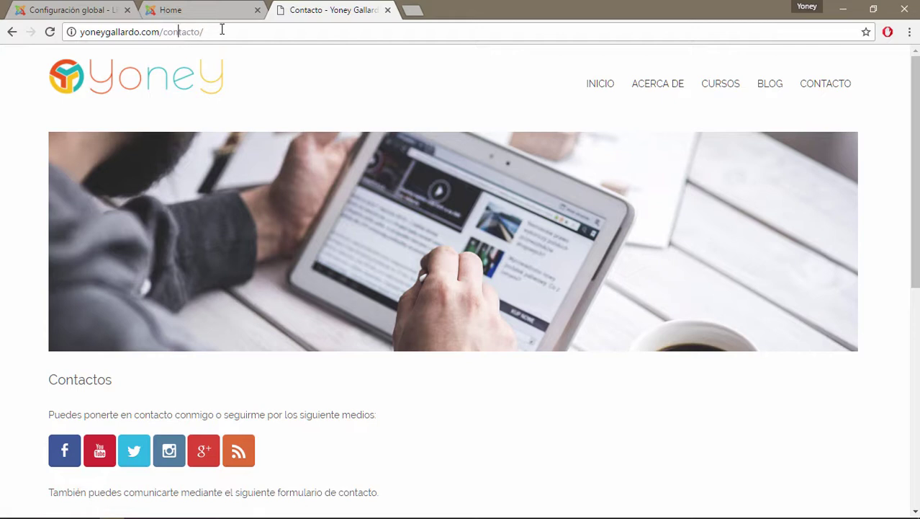
# - Replace "contacto/" in the page address with "2f5d54r?¡" as an example of an unfriendly URL
pyautogui.moveTo(217, 30); pyautogui.dragTo(173, 31)
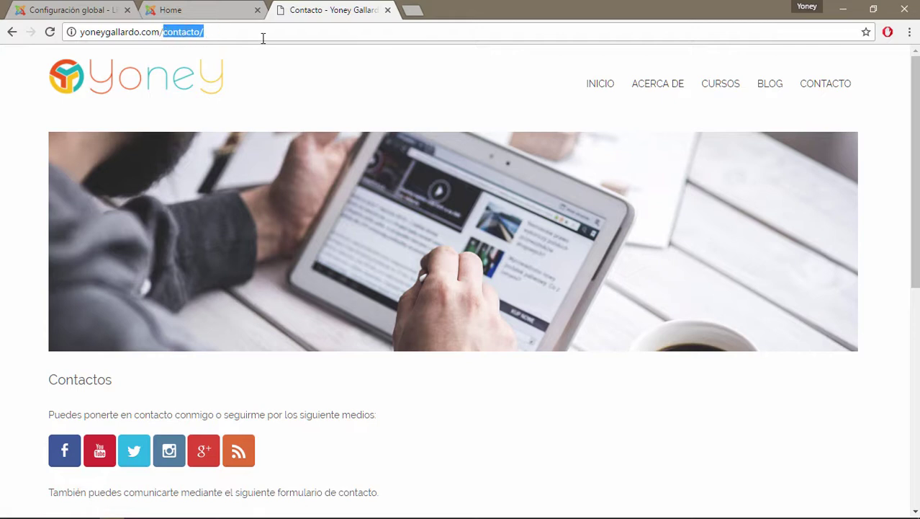
pyautogui.write('2f5d54r')
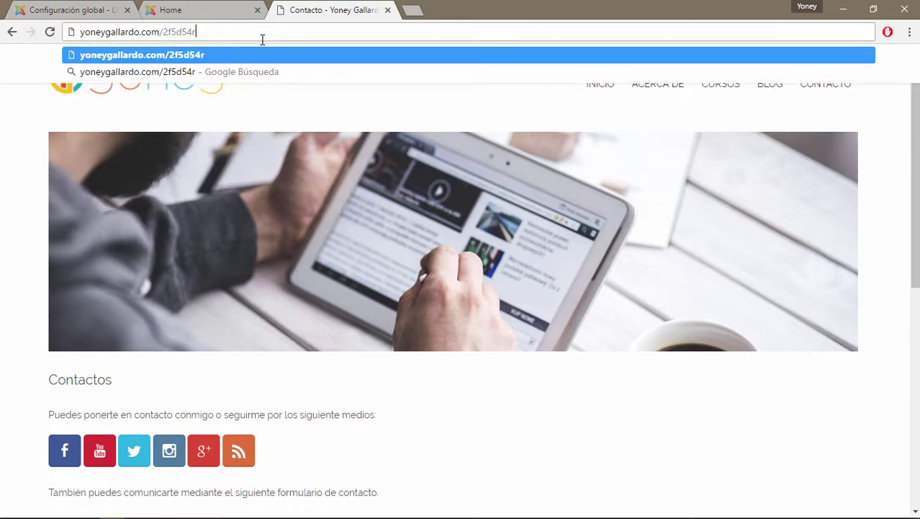
pyautogui.write('?¡')
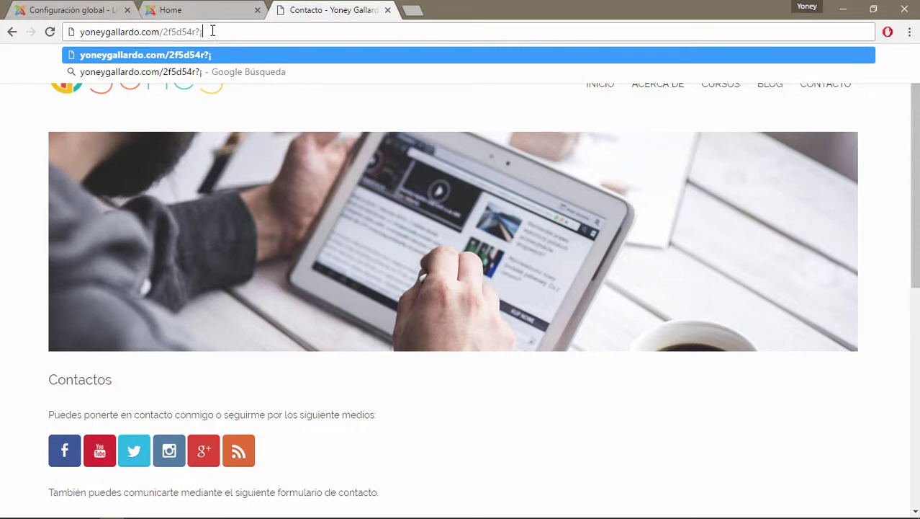
# - Replace "2f5d54r?¡" at the end of the page address with "nosotros" as an example of a friendly URL
pyautogui.moveTo(212, 31); pyautogui.dragTo(166, 30)
pyautogui.click(189, 33)
pyautogui.moveTo(165, 33); pyautogui.dragTo(229, 33)
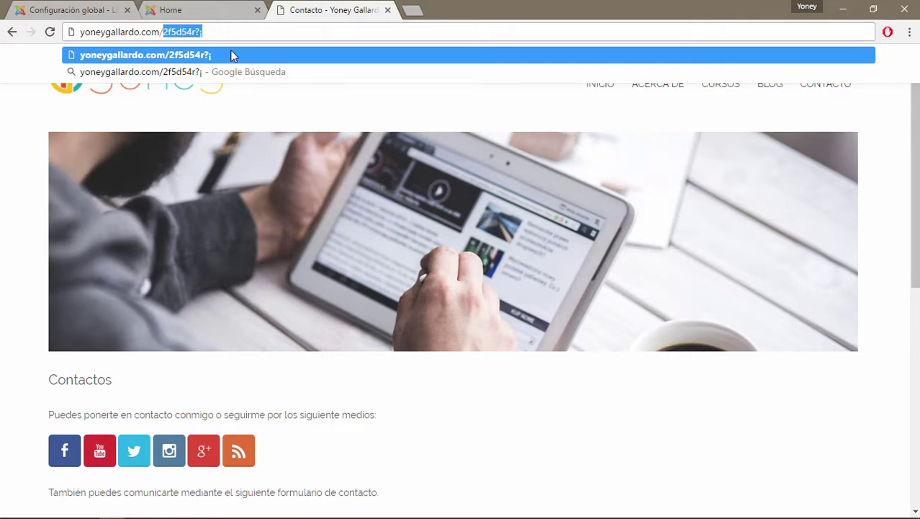
pyautogui.write('contact')
pyautogui.press('Delete')
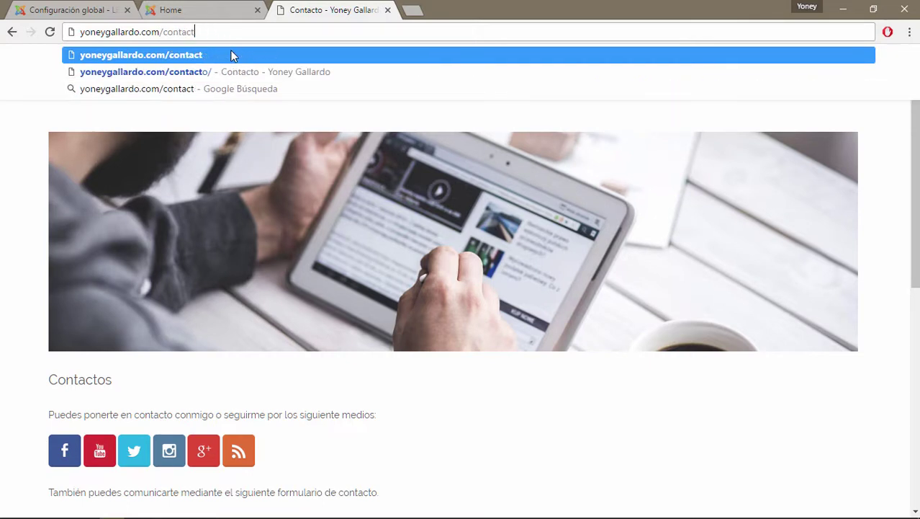
pyautogui.press('BackSpace')
pyautogui.press('BackSpace')
pyautogui.press('BackSpace')
pyautogui.press('BackSpace')
pyautogui.press('BackSpace')
pyautogui.press('BackSpace')
pyautogui.press('BackSpace')
pyautogui.write('nos')
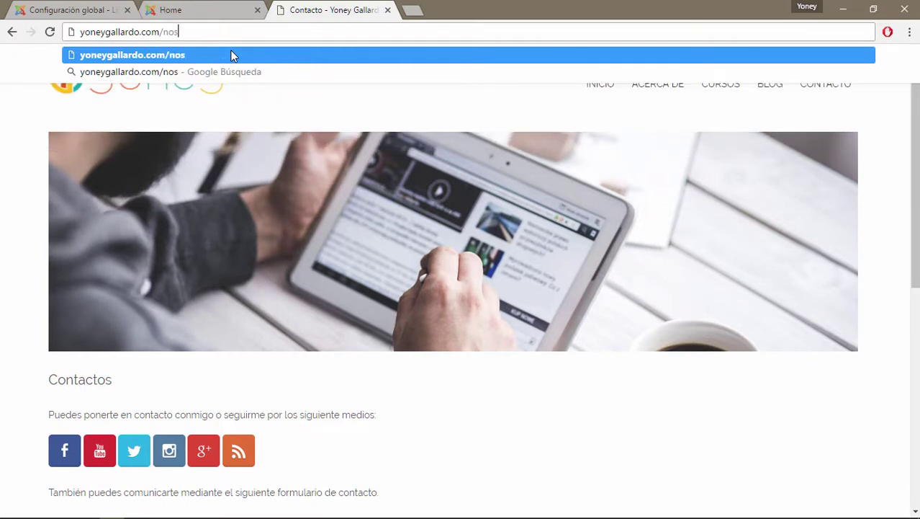
pyautogui.write('otros')
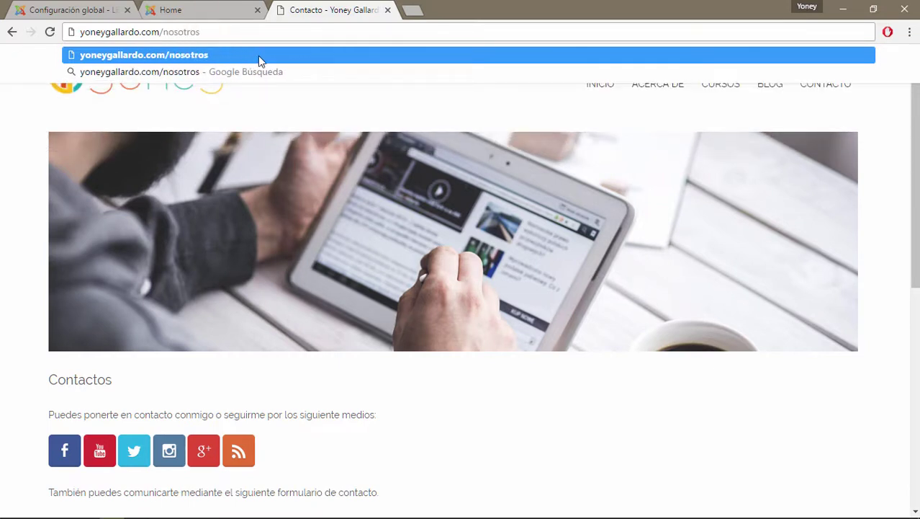
# - Highlight "nosotros" in the page address and examine the "Usar la reescritura de URLs" option in Joomla's global configuration
pyautogui.moveTo(206, 35); pyautogui.dragTo(175, 33)
pyautogui.click(84, 9)
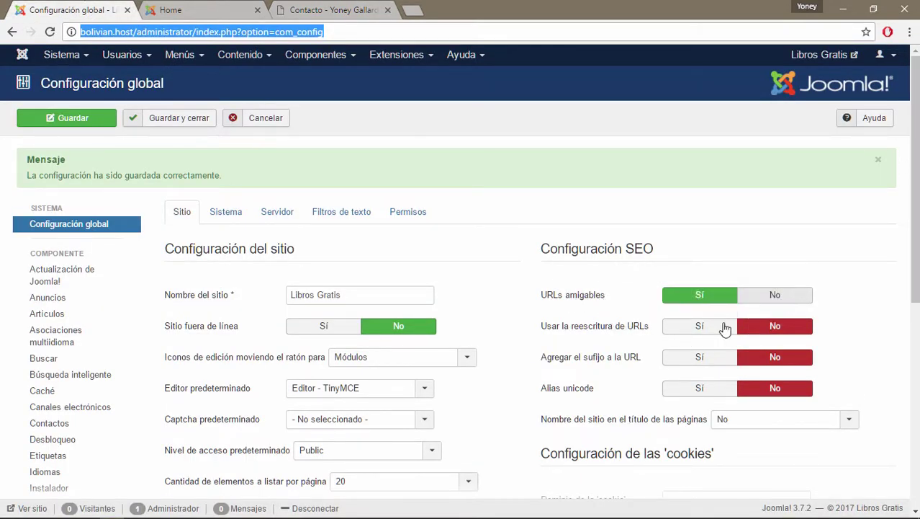
pyautogui.moveTo(553, 336)
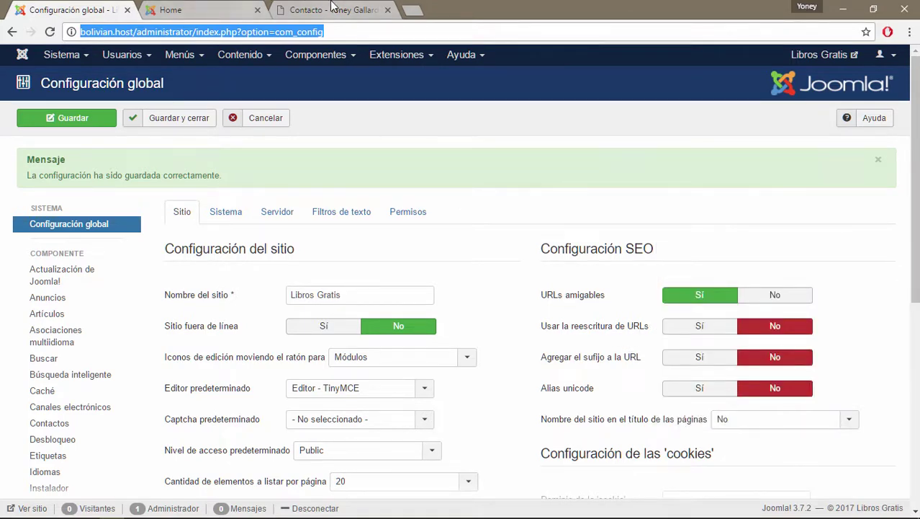
# - Replace "nosotros" in the personal website's address with "665441" as an example of an unfriendly URL
pyautogui.click(328, 10)
pyautogui.moveTo(210, 32); pyautogui.dragTo(167, 32)
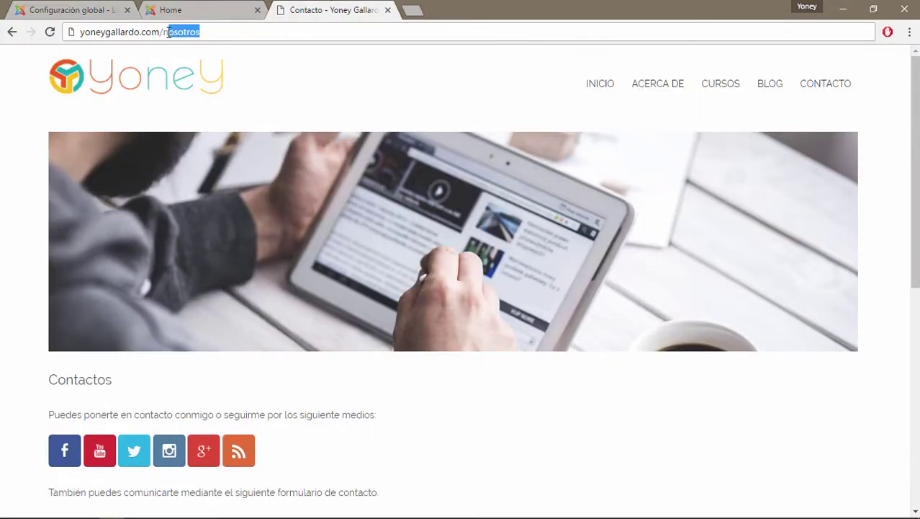
pyautogui.write('665441')
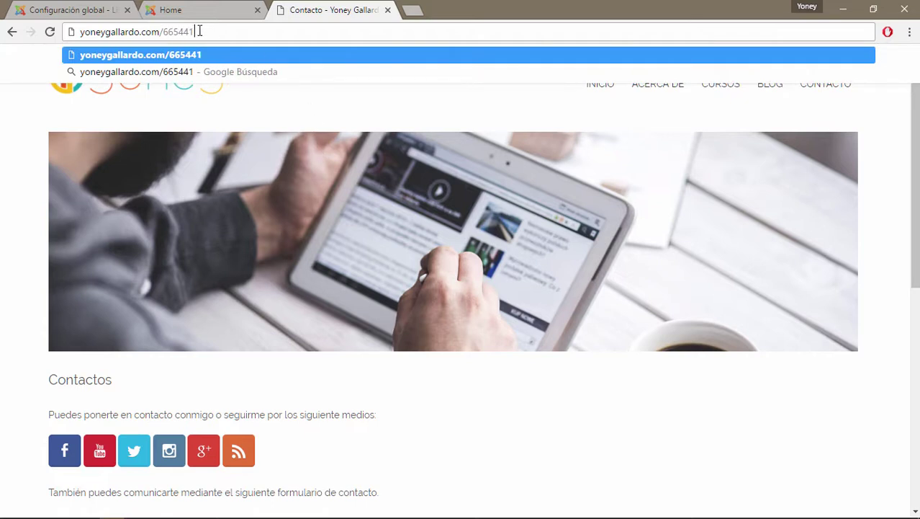
# - Replace "665441" in the page address with "venta-de-auto" as an example of a descriptive, friendly URL
pyautogui.moveTo(199, 31); pyautogui.dragTo(166, 32)
pyautogui.write('venta-')
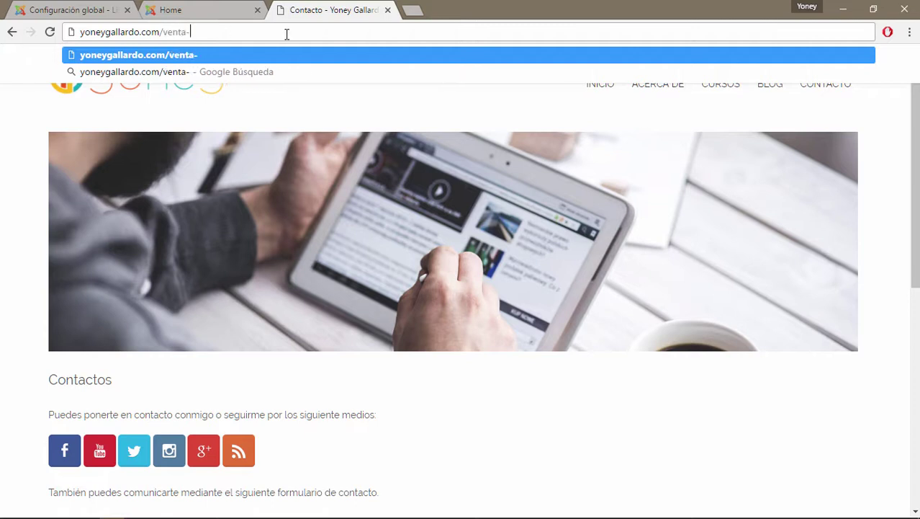
pyautogui.write('de-auto')
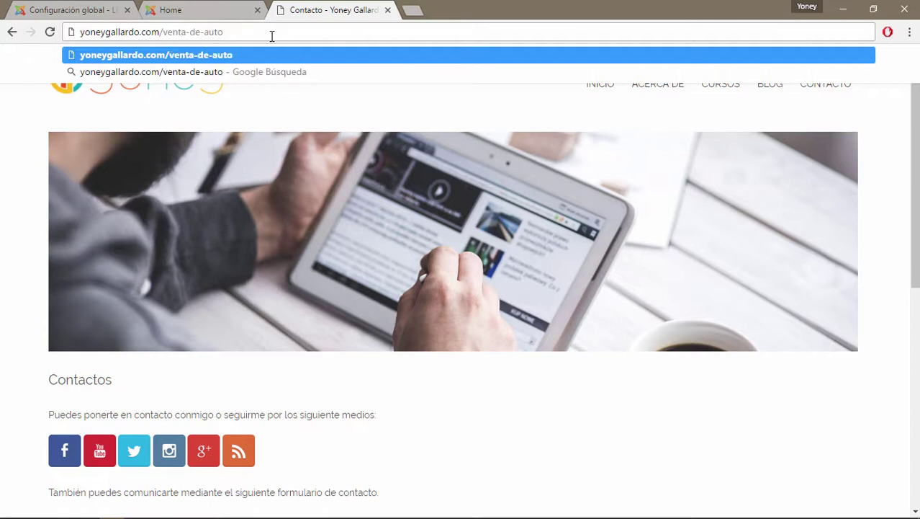
# - Enable "Usar la reescritura de URLs" and "Agregar el sufijo a la URL" in Joomla's SEO configuration
pyautogui.click(78, 10)
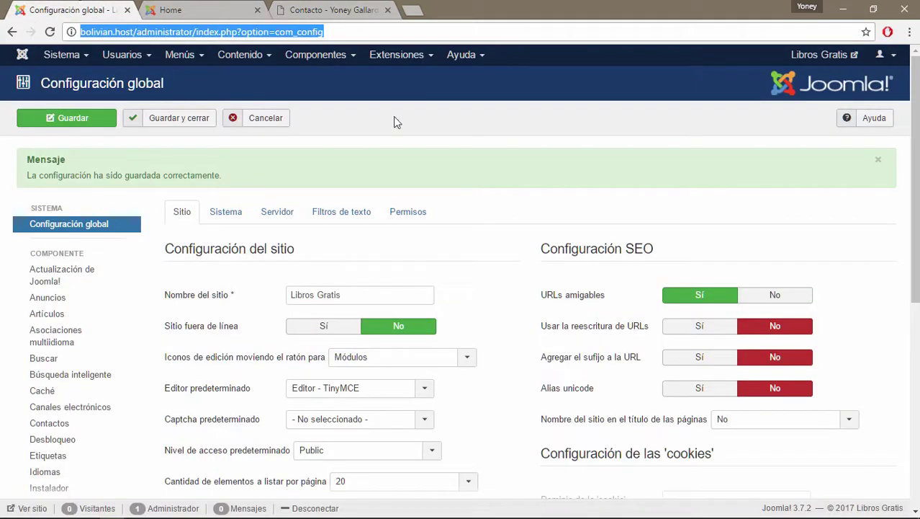
pyautogui.click(700, 326)
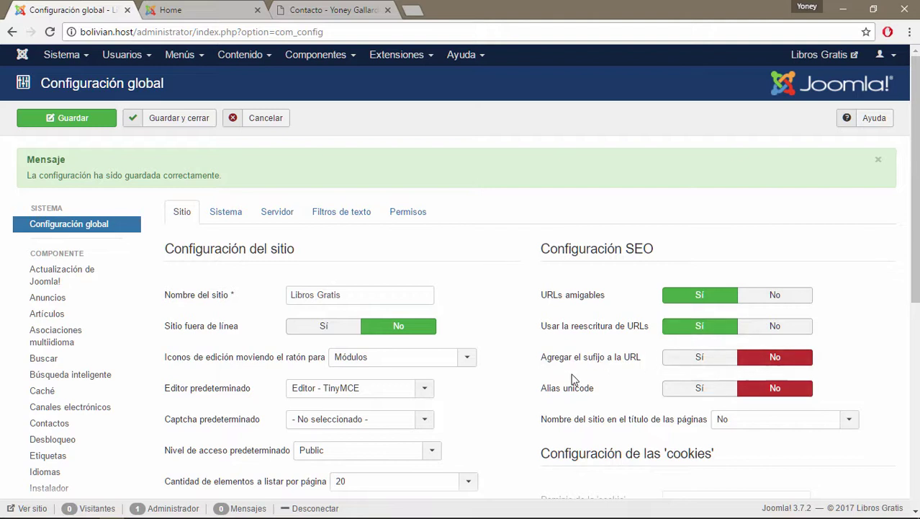
pyautogui.moveTo(569, 364)
pyautogui.click(704, 360)
pyautogui.scroll(-2, 683, 454)
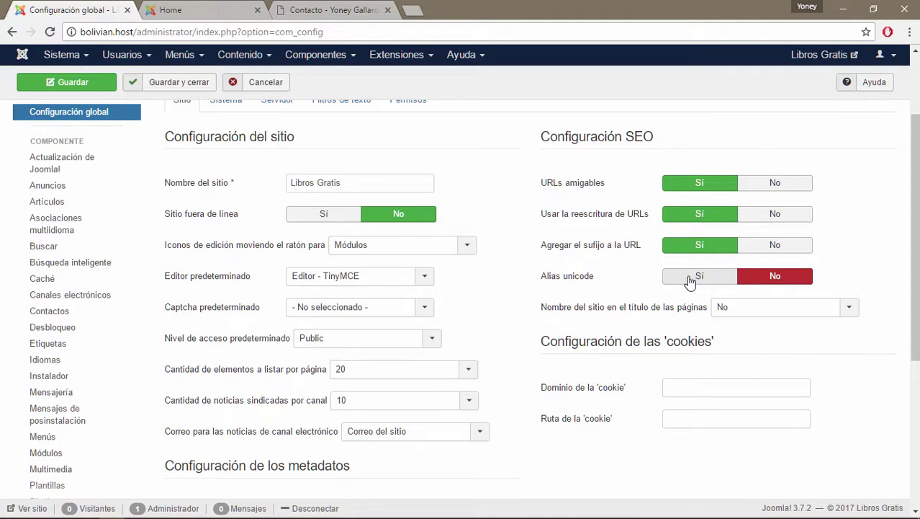
pyautogui.moveTo(579, 280)
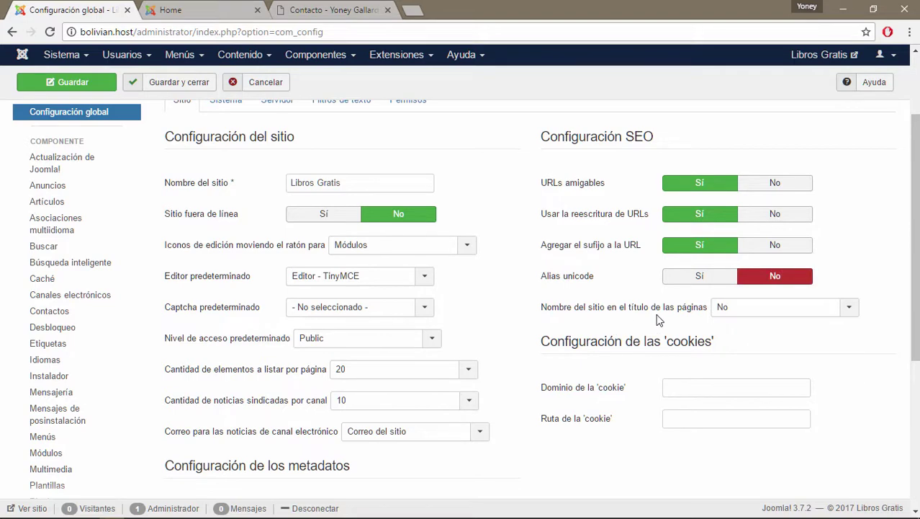
# - Open the "Acerca de" page of the tutorial author's personal website and look through it as a page title example
pyautogui.click(333, 9)
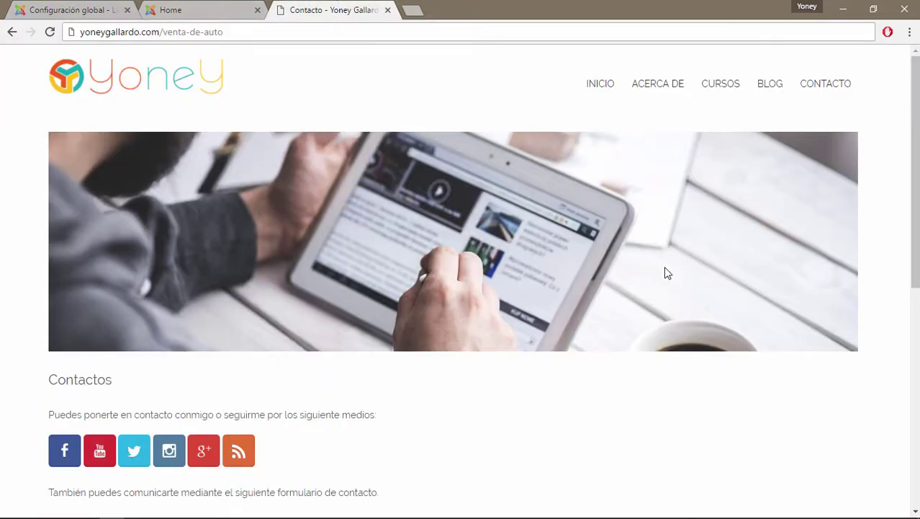
pyautogui.click(667, 92)
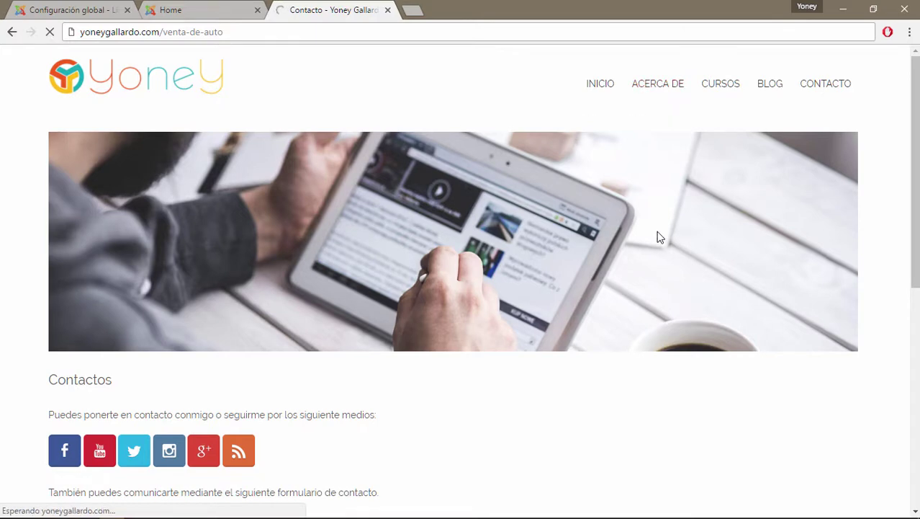
pyautogui.scroll(-5, 581, 224)
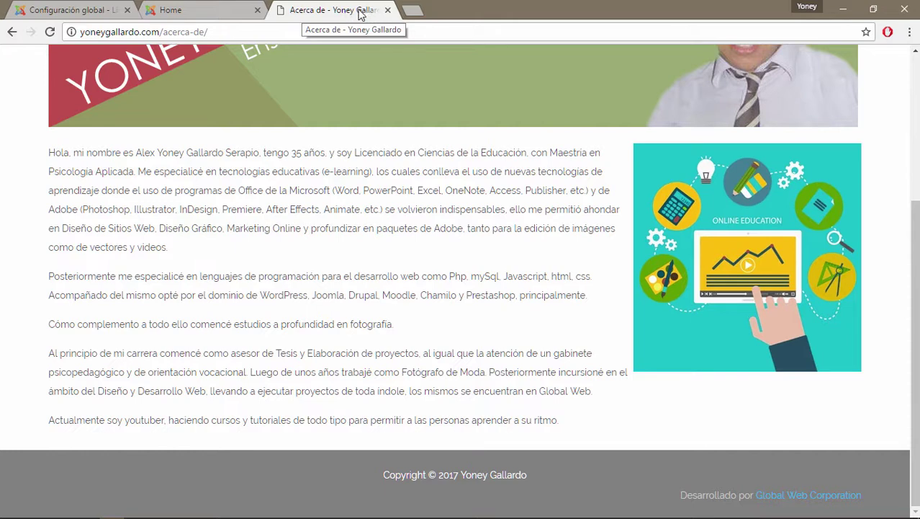
# - Set "Nombre del sitio en el título de las páginas" to "Después" in Joomla's SEO configuration, comparing it with the personal website's page title
pyautogui.click(79, 10)
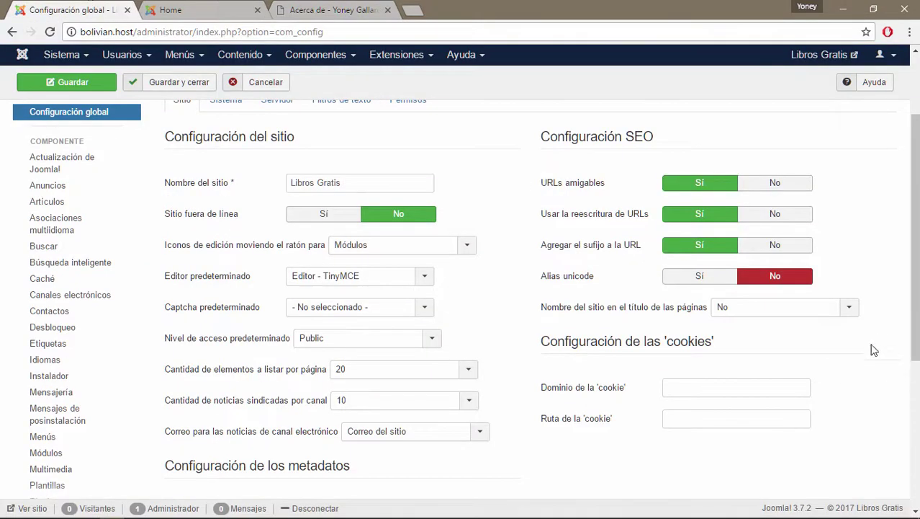
pyautogui.click(851, 309)
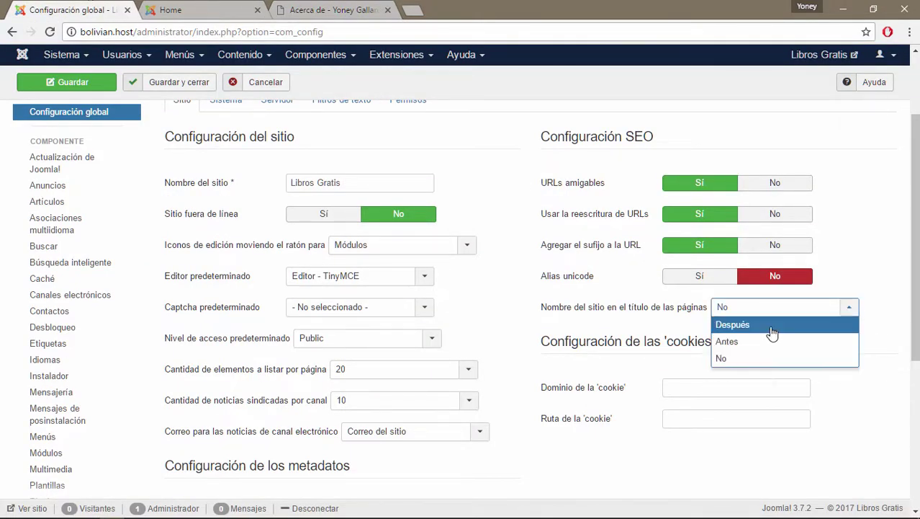
pyautogui.click(351, 7)
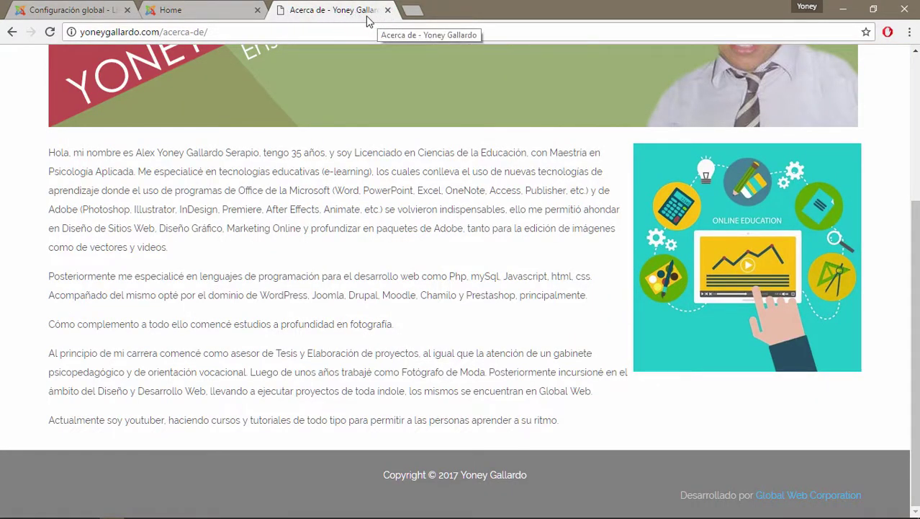
pyautogui.click(72, 9)
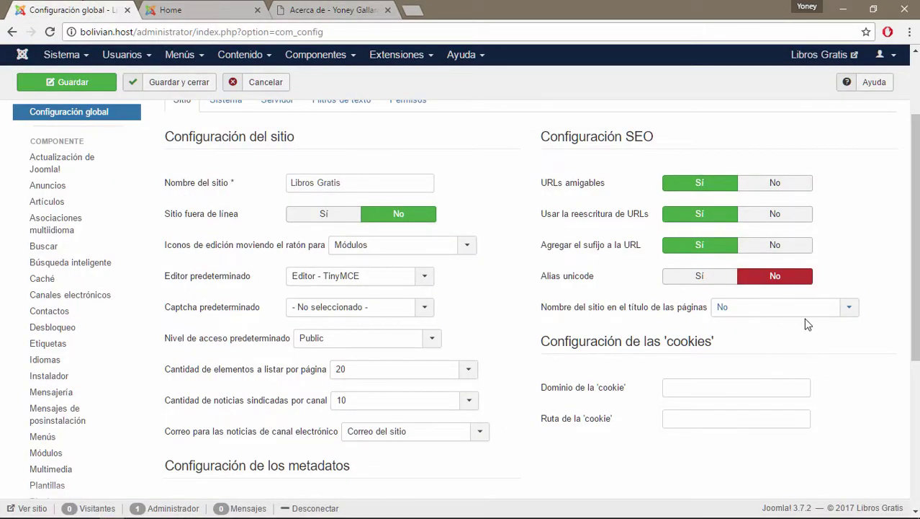
pyautogui.click(842, 308)
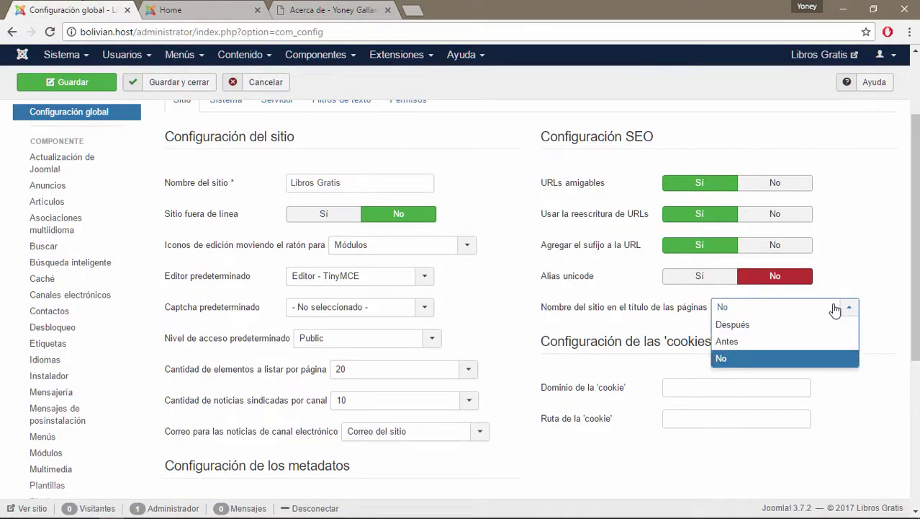
pyautogui.click(739, 325)
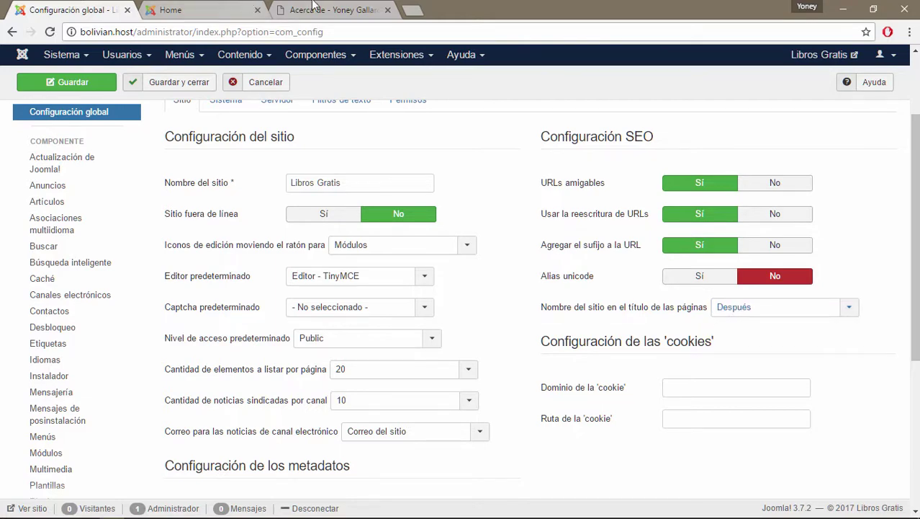
# - Highlight "acerca-de/" in the personal website's page address, and return to Joomla's global configuration
pyautogui.click(312, 8)
pyautogui.moveTo(219, 32); pyautogui.dragTo(163, 31)
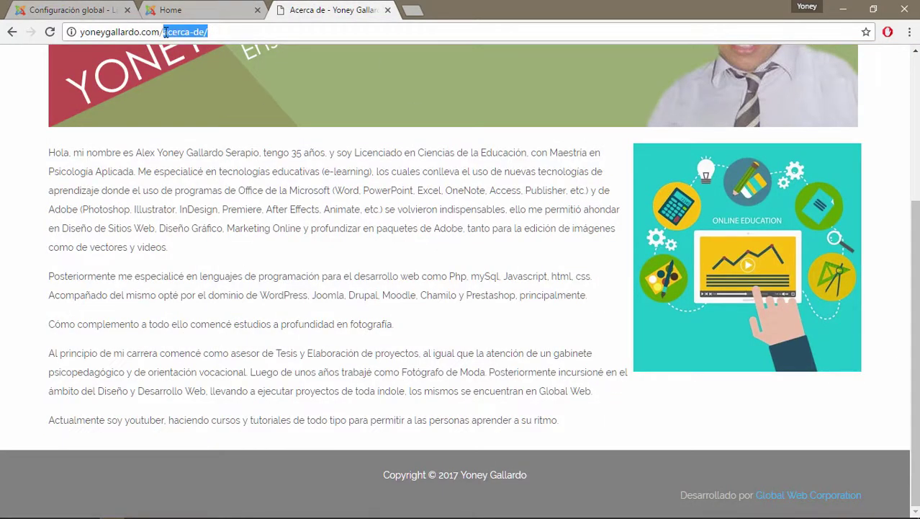
pyautogui.click(91, 8)
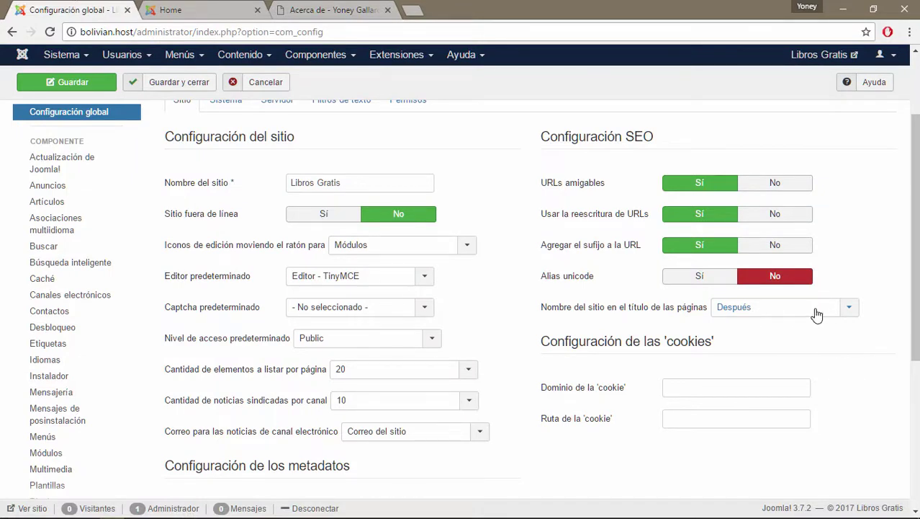
# - Save the global configuration with the page title option kept at "Después" and the cookie domain and path left blank
pyautogui.click(846, 311)
pyautogui.click(747, 310)
pyautogui.click(723, 390)
pyautogui.click(704, 418)
pyautogui.press('Return')
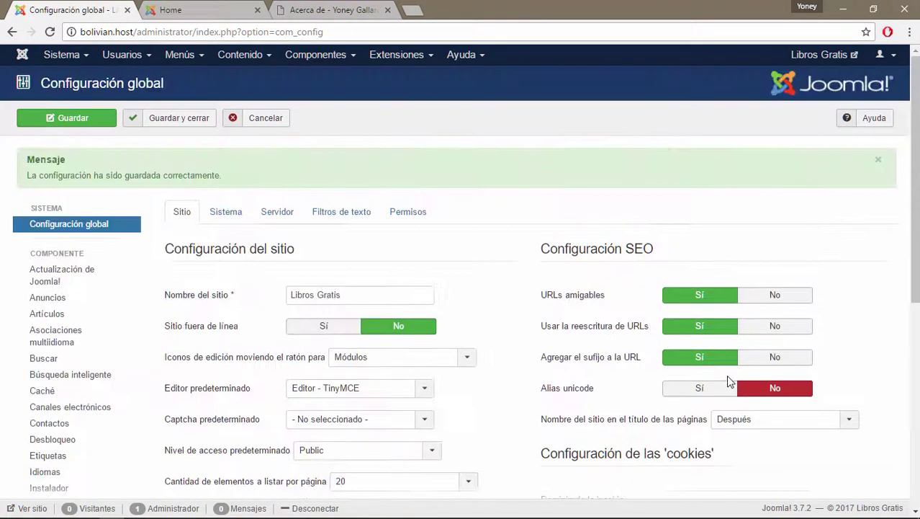
pyautogui.click(82, 122)
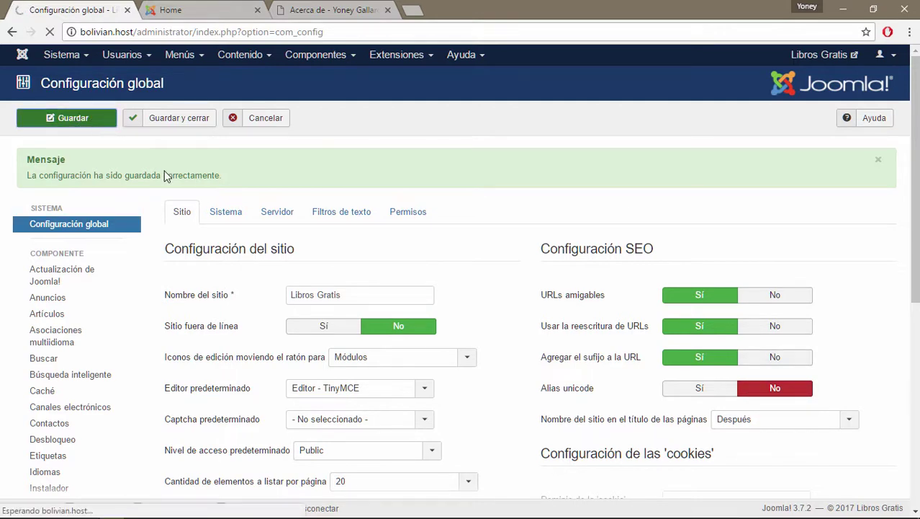